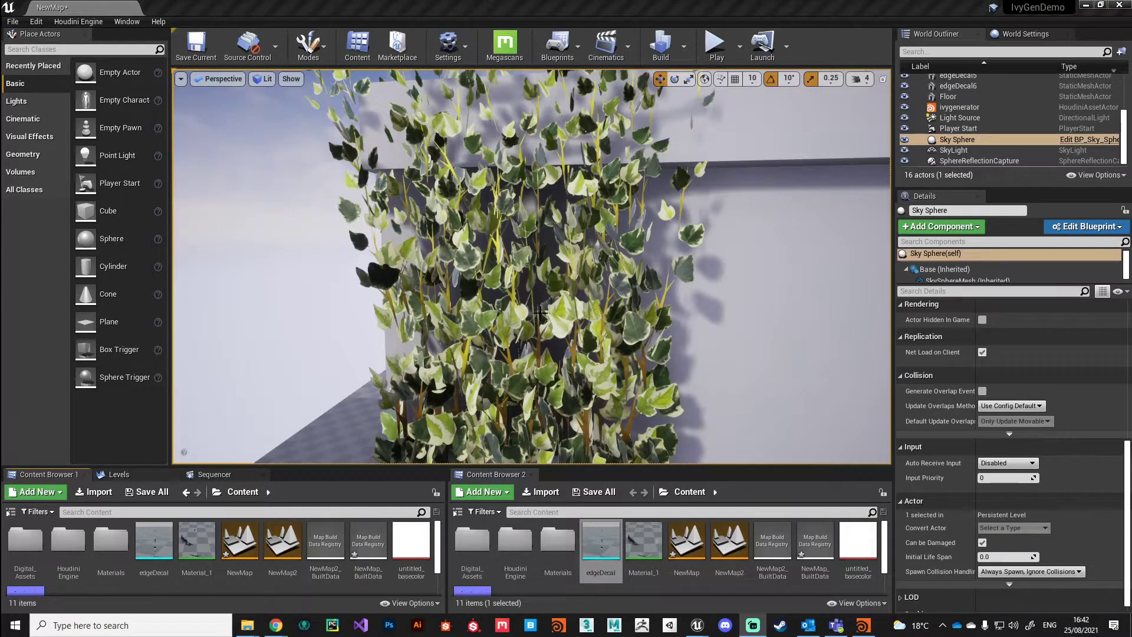
Step: Select ivygenerator and raise its middle Colour Blend ramp key to position 0.369, value 0.217
mouse_move(531, 265)
right_mouse_down()
mouse_move(501, 330)
mouse_move(531, 300)
mouse_move(548, 306)
mouse_move(531, 283)
mouse_move(507, 295)
mouse_move(530, 265)
right_mouse_up()
right_click_drag(554, 345, 533, 334)
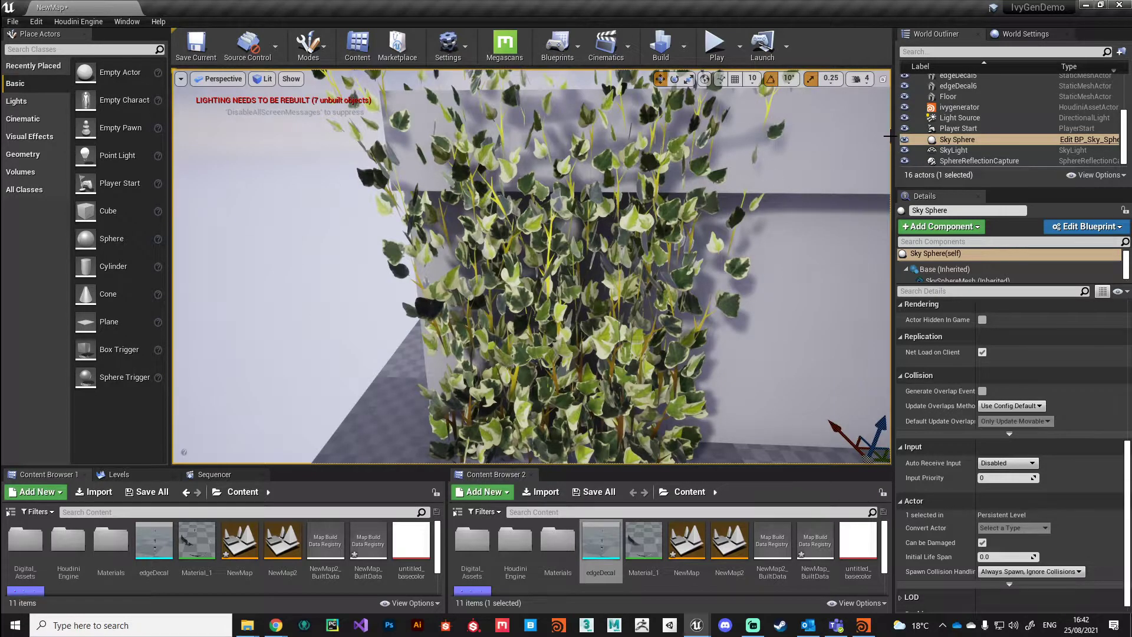
left_click(959, 107)
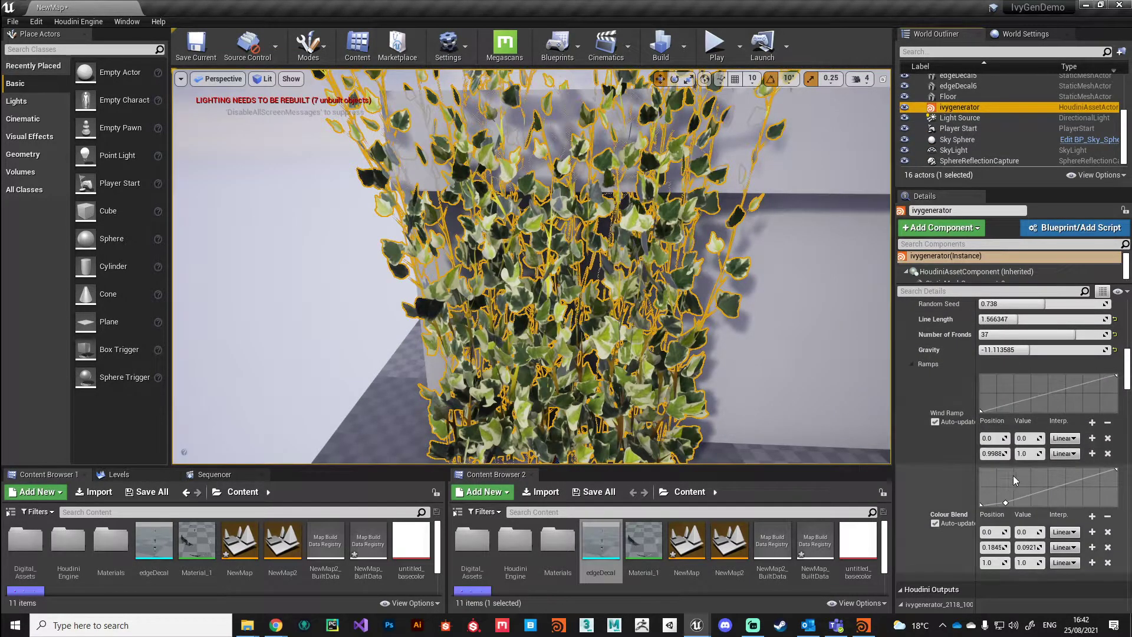
left_click_drag(1006, 503, 1031, 498)
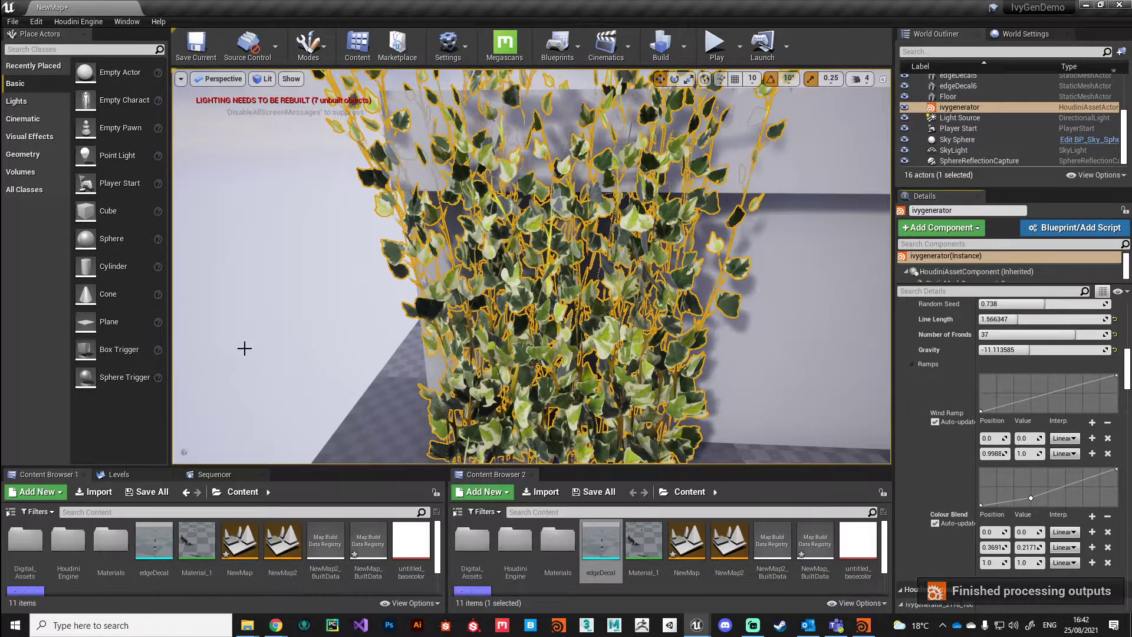
Step: Create a Material asset named MM_IvyStem inside the Content/Materials folder
double_click(111, 539)
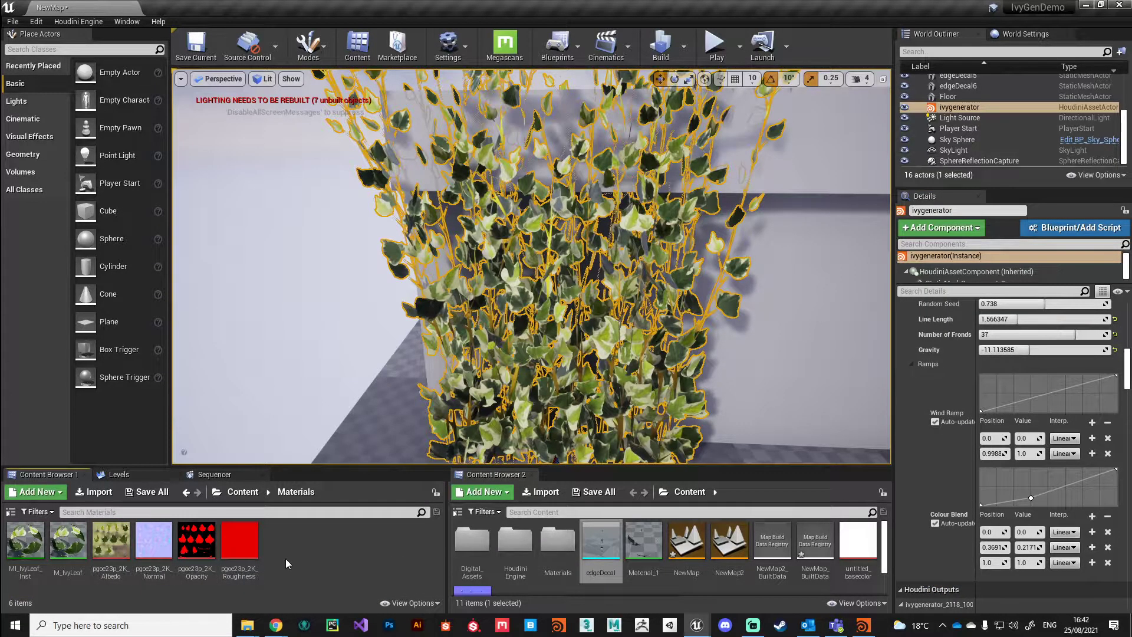
right_click(303, 545)
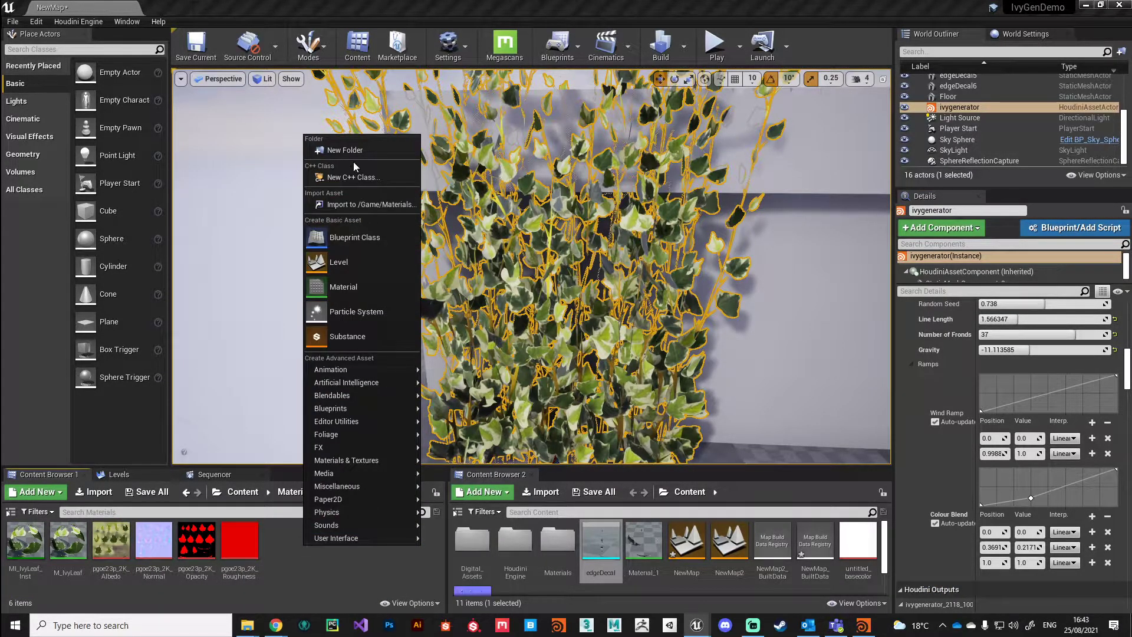
left_click(353, 285)
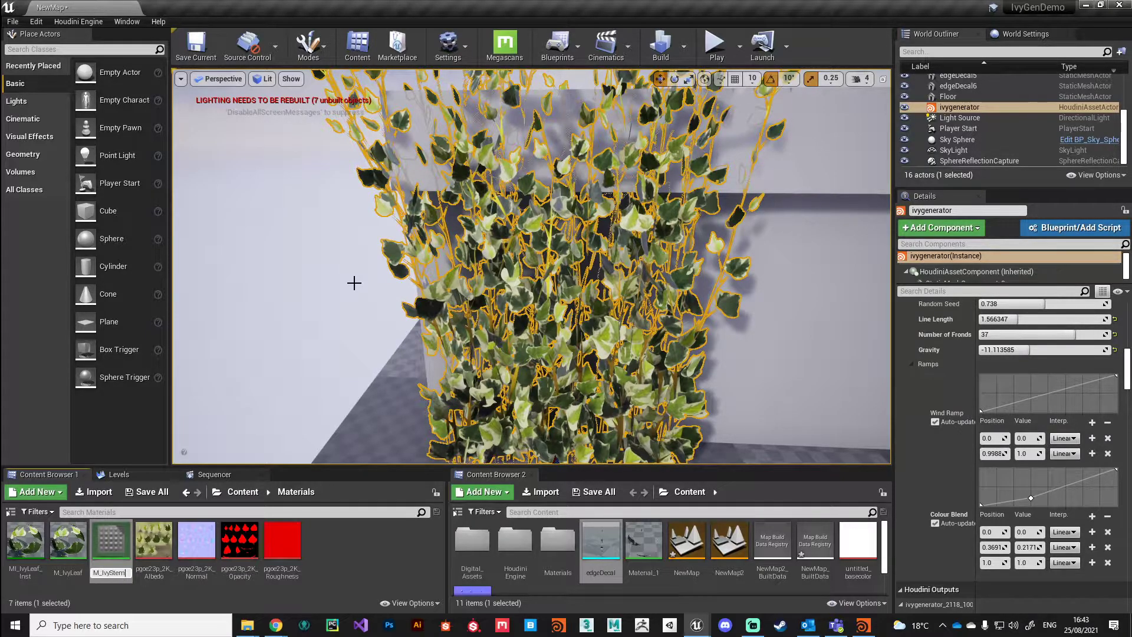
key("Return")
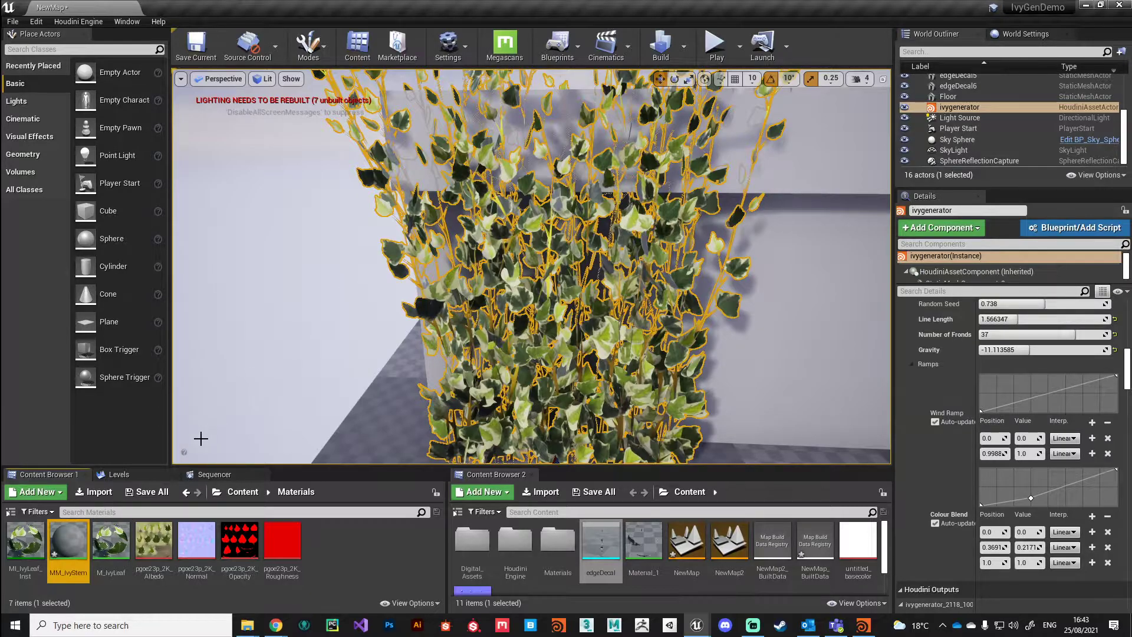
Step: Open MM_IvyStem in the material editor and place a VertexColor node in its graph
double_click(68, 543)
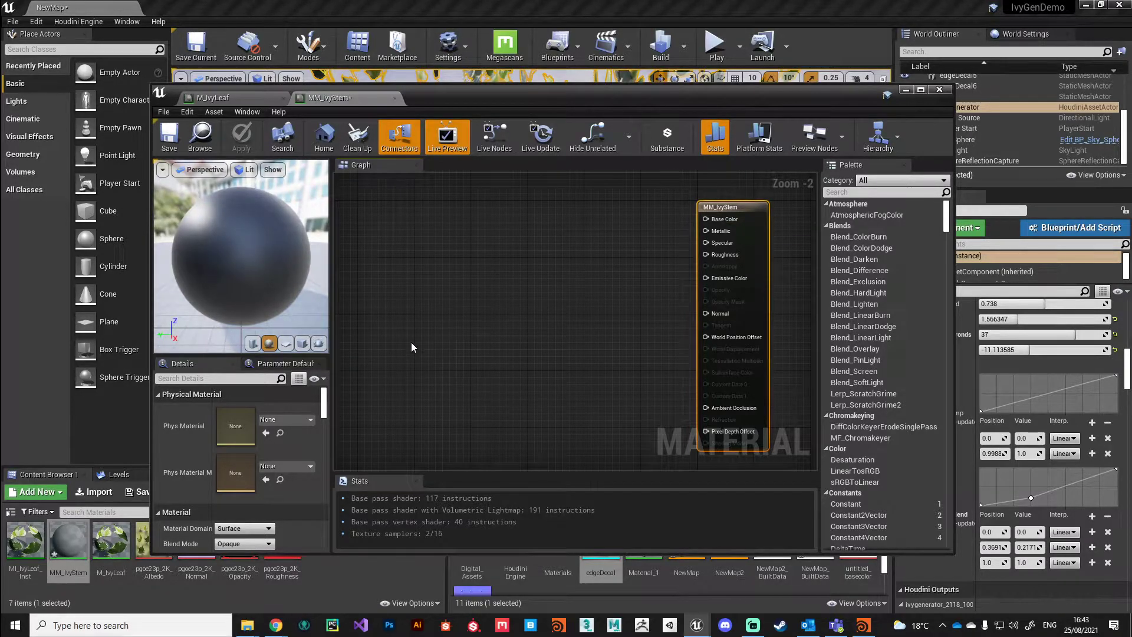
right_click(395, 343)
type("vert")
key("Return")
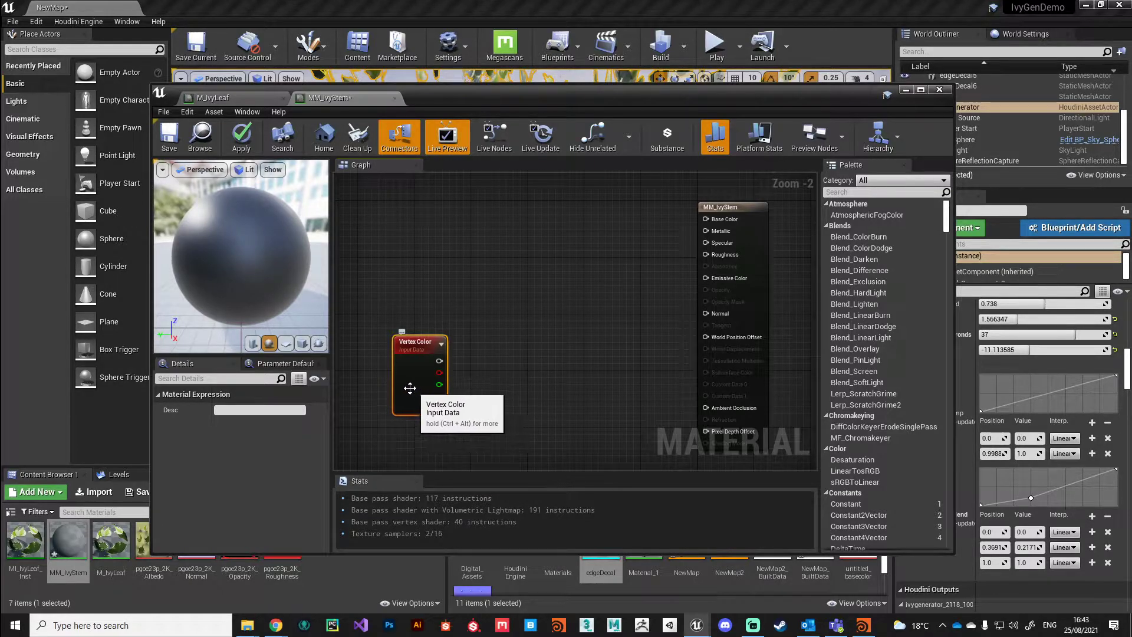
left_click_drag(407, 353, 392, 332)
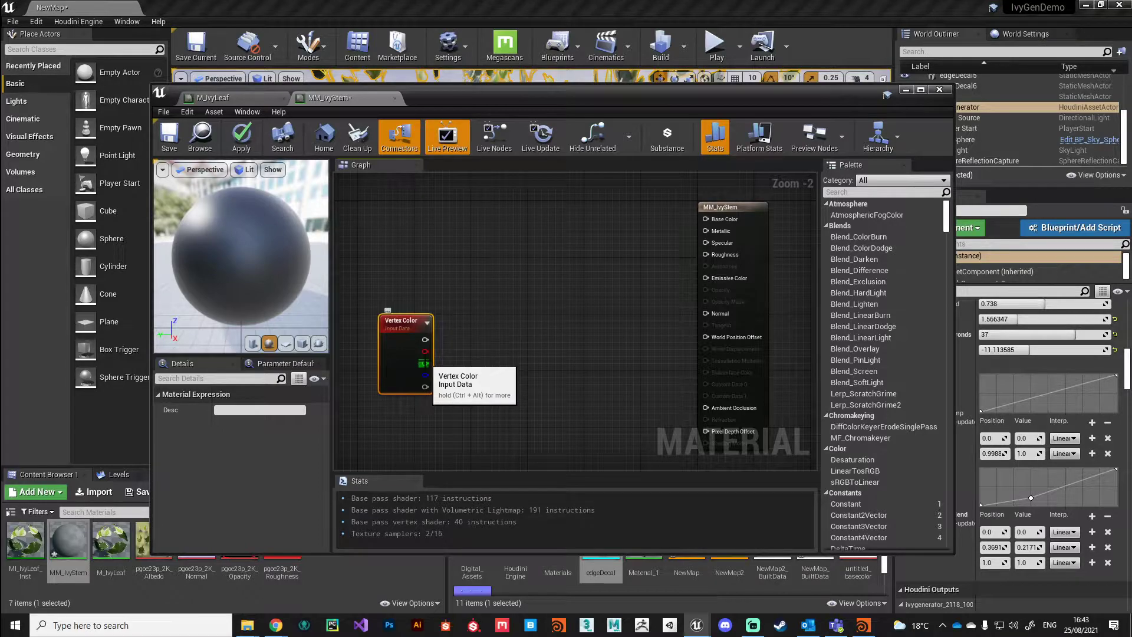
right_click_drag(556, 365, 606, 394)
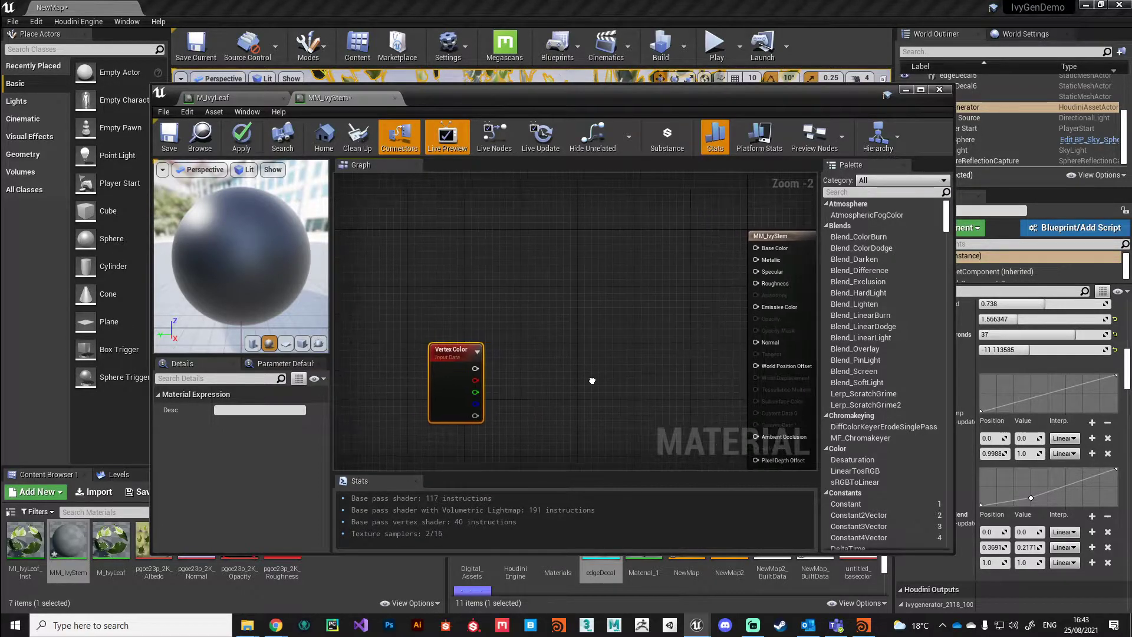
left_click_drag(450, 353, 395, 372)
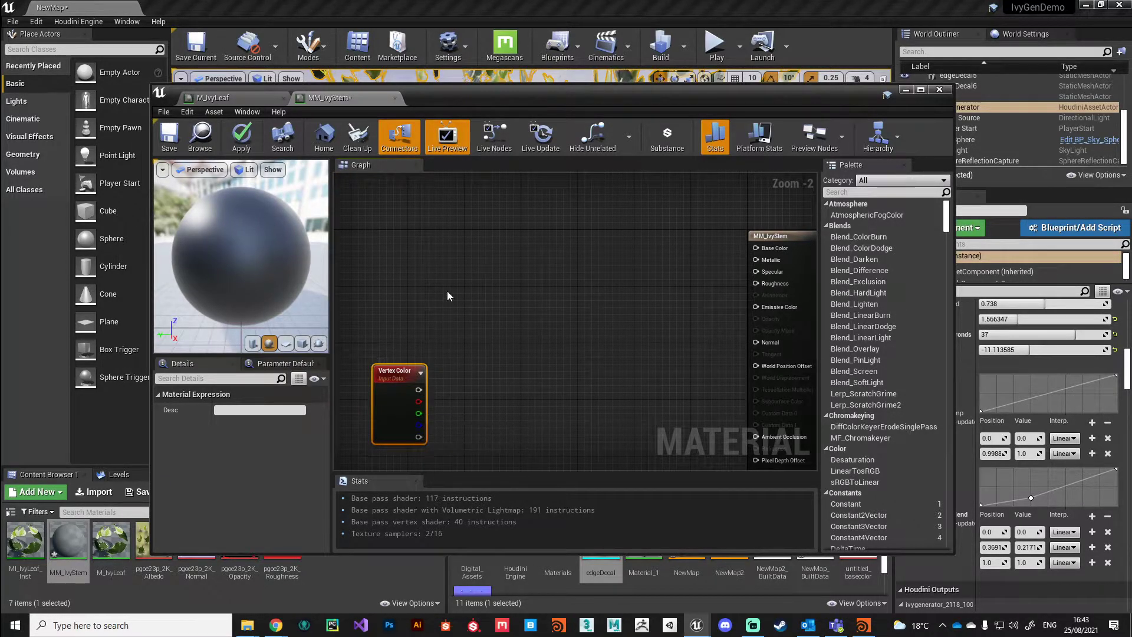
Step: Add two Constant3Vector nodes and colour the upper one dark brown (0.0625, 0.0392, 0.00815)
left_click(405, 211)
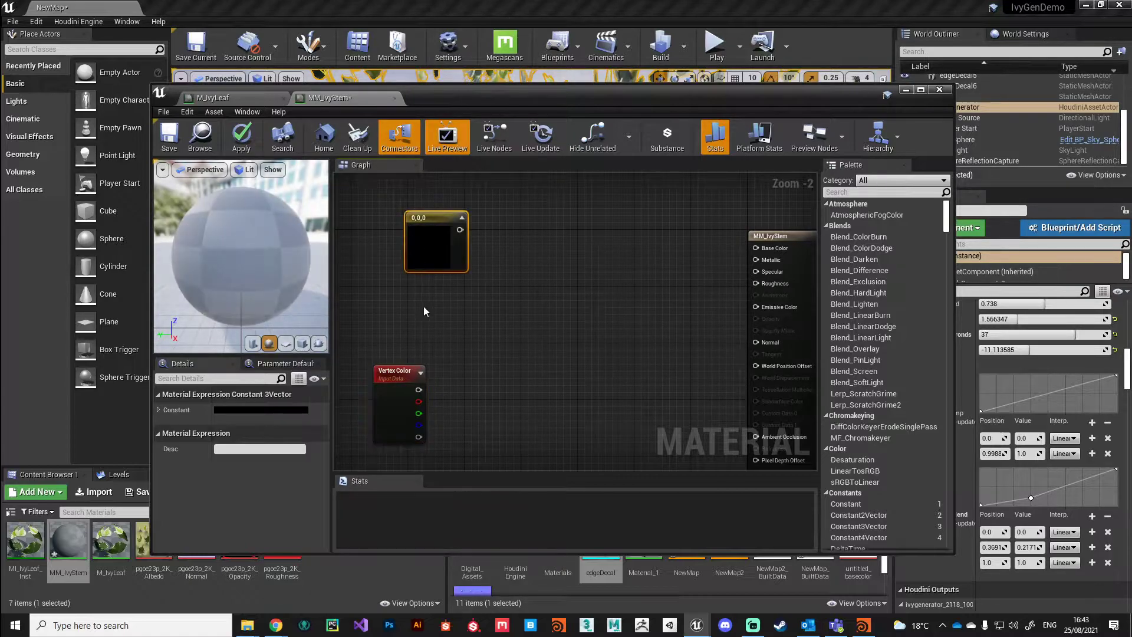
left_click(423, 292)
left_click_drag(444, 298, 422, 294)
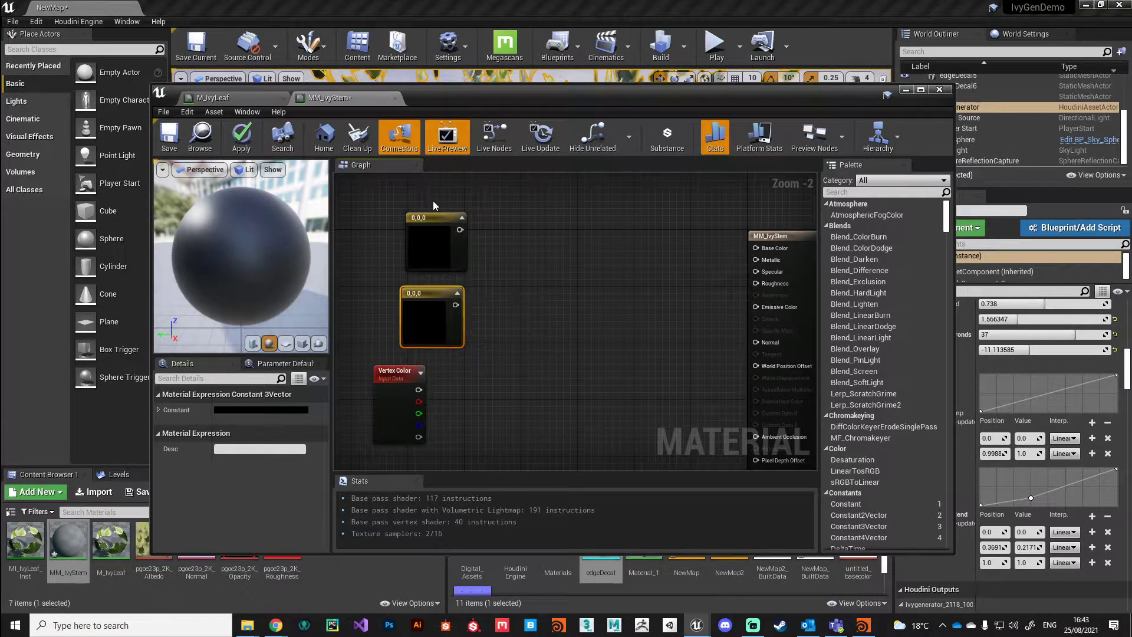
left_click_drag(432, 220, 437, 224)
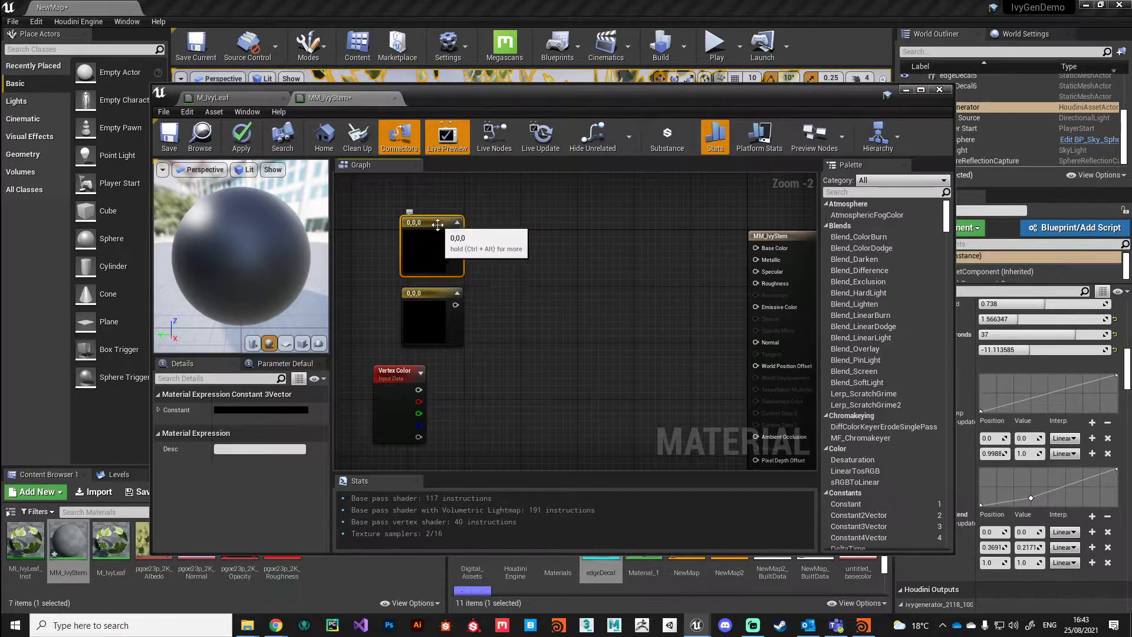
left_click(239, 409)
left_click_drag(330, 408, 352, 423)
left_click_drag(413, 452, 418, 446)
left_click(435, 574)
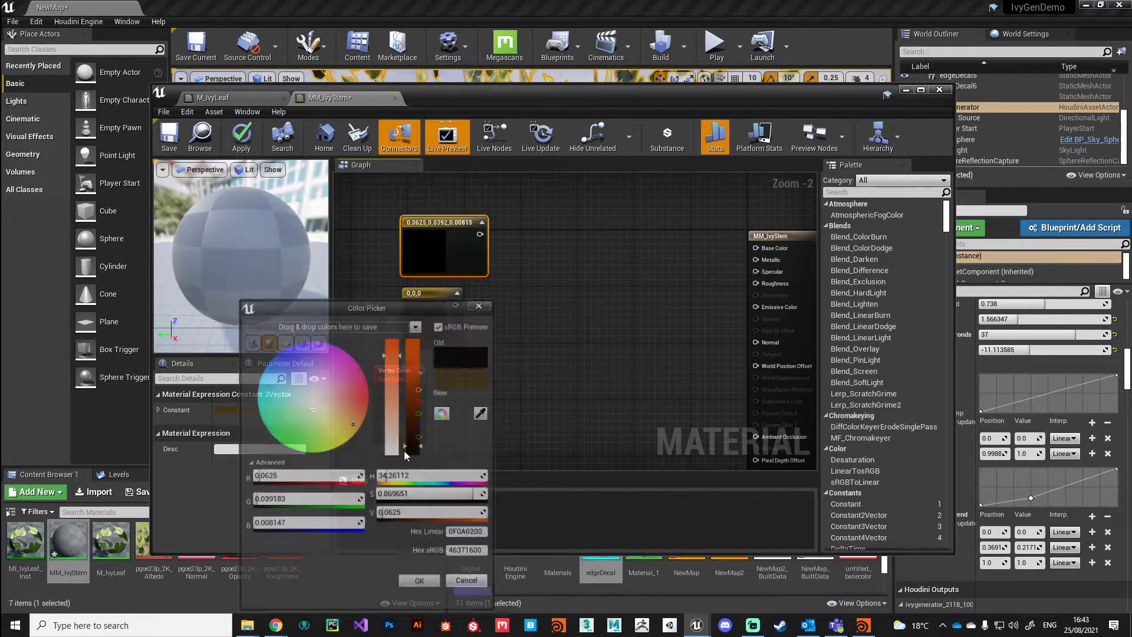
Step: Colour the lower constant green (0.295, 0.479, 0.139)
left_click(421, 298)
left_click(259, 410)
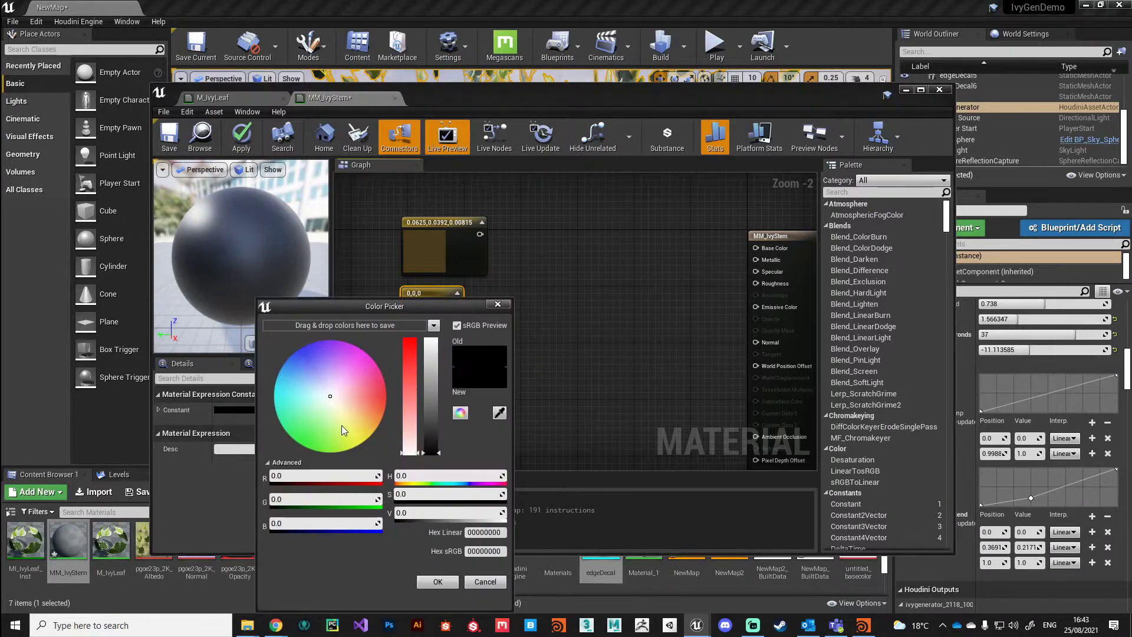
left_click_drag(342, 425, 328, 436)
left_click_drag(416, 457, 422, 398)
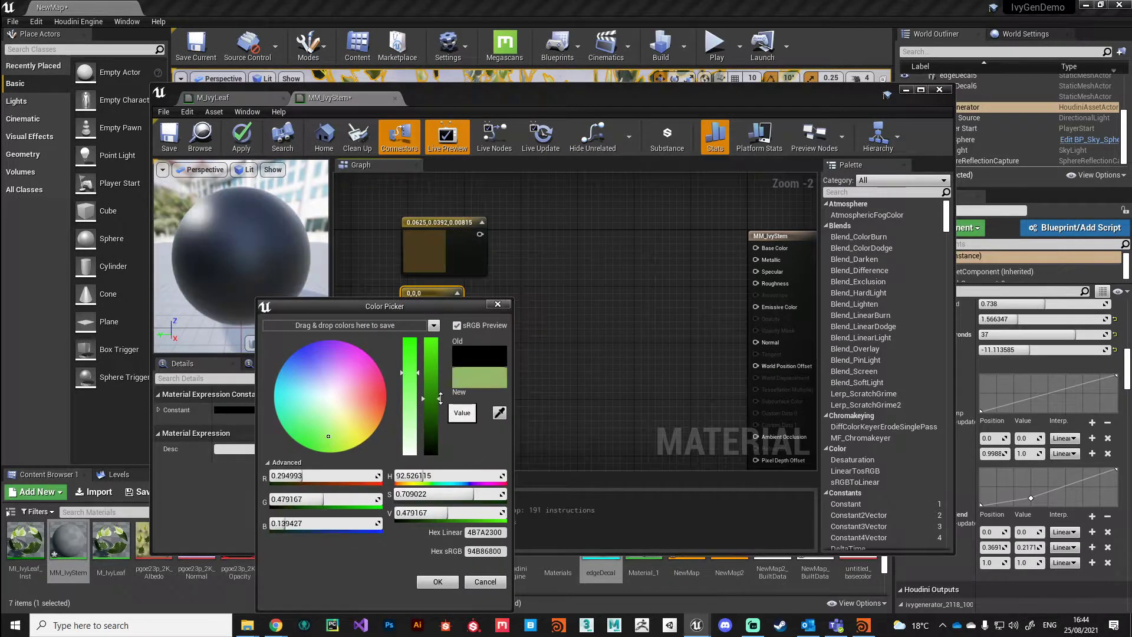
key("Return")
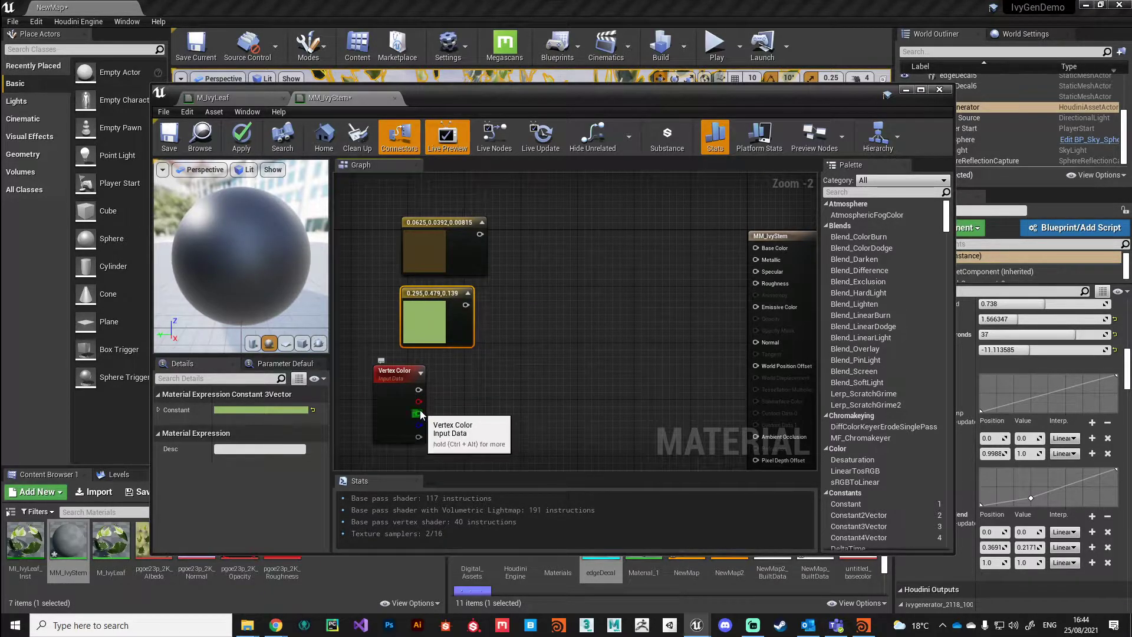
Step: Add a Lerp node blending brown (A) and green (B) by the Vertex Color green channel
right_click(571, 305)
type("lerp")
key("Return")
left_click_drag(587, 307, 572, 268)
left_click_drag(480, 234, 564, 282)
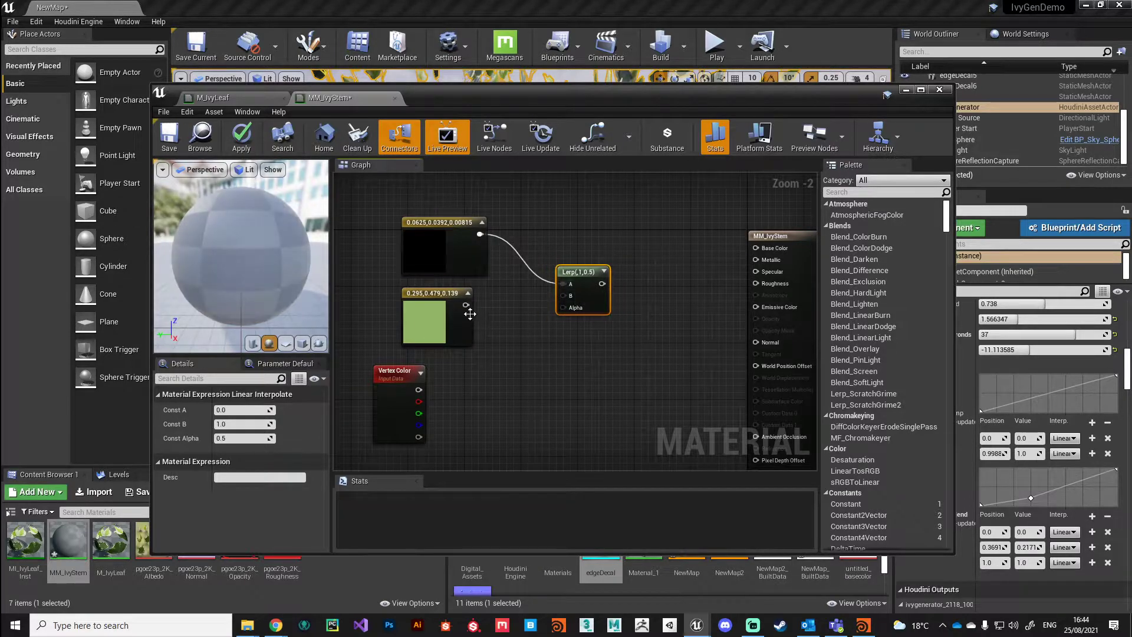
left_click_drag(466, 305, 562, 295)
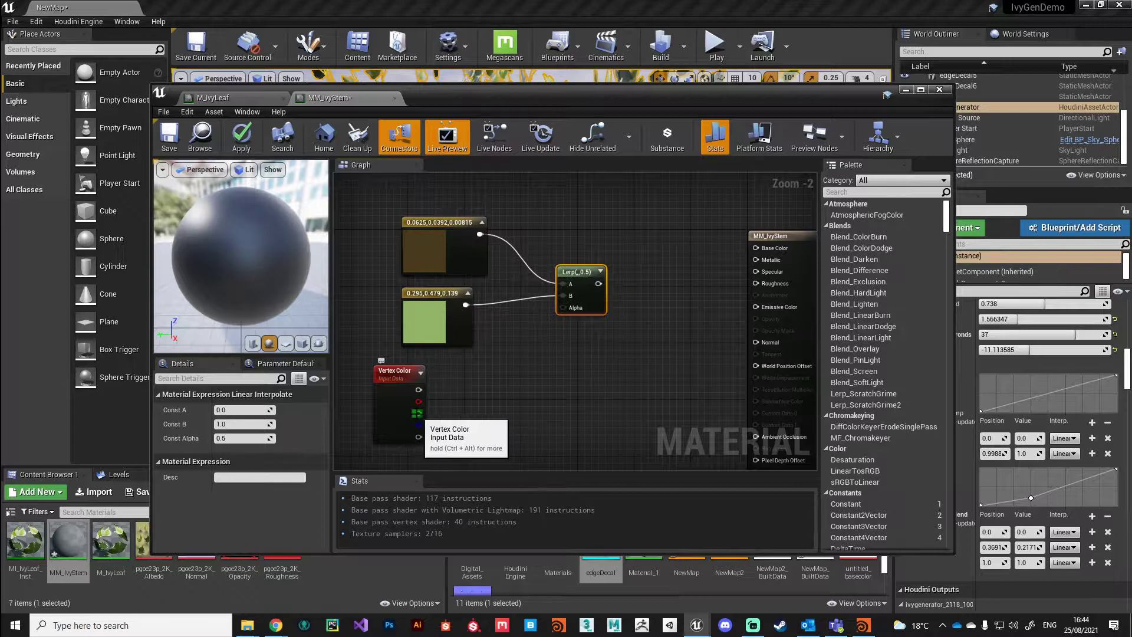
left_click_drag(418, 413, 755, 247)
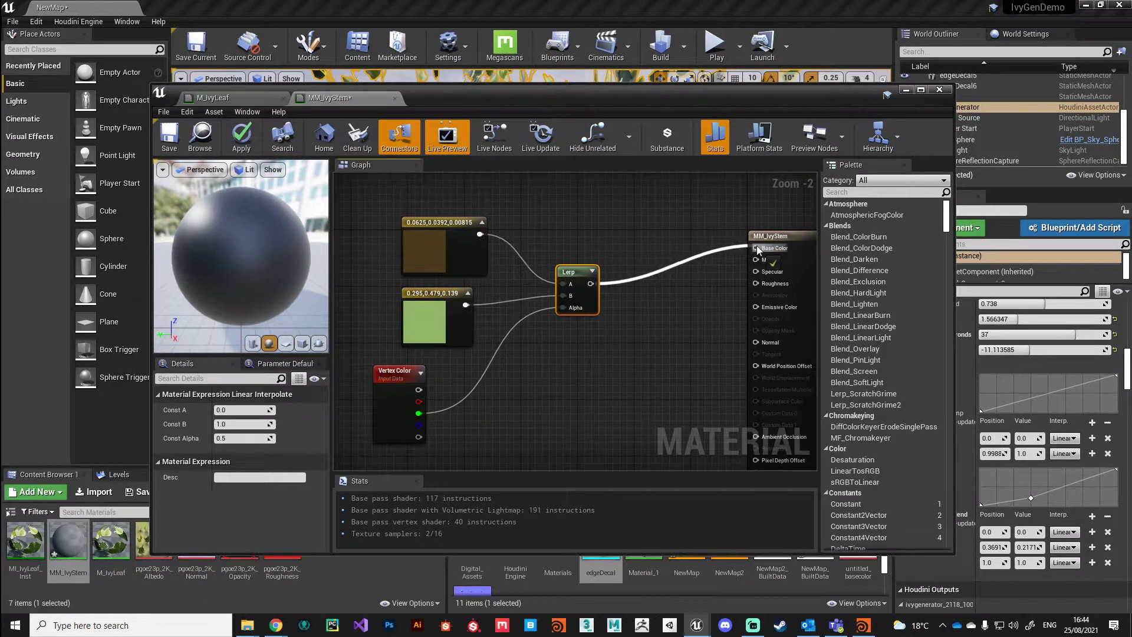
Step: Apply the material changes, move the material editor aside and deselect the ivy generator
left_click(233, 142)
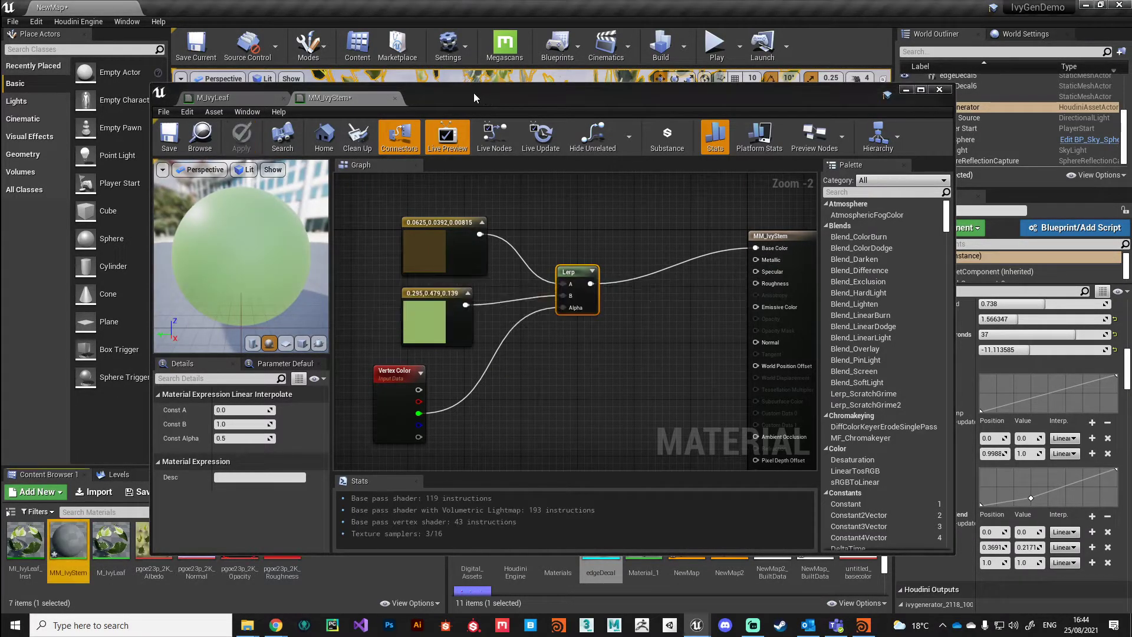
left_click_drag(473, 93, 1131, 159)
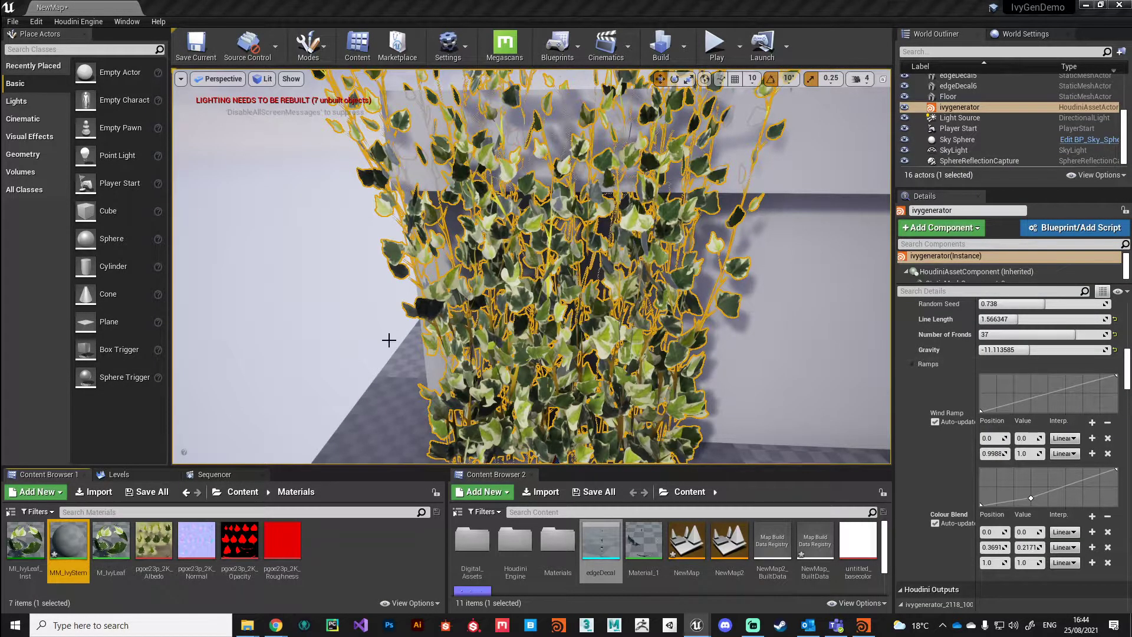
left_click(369, 325)
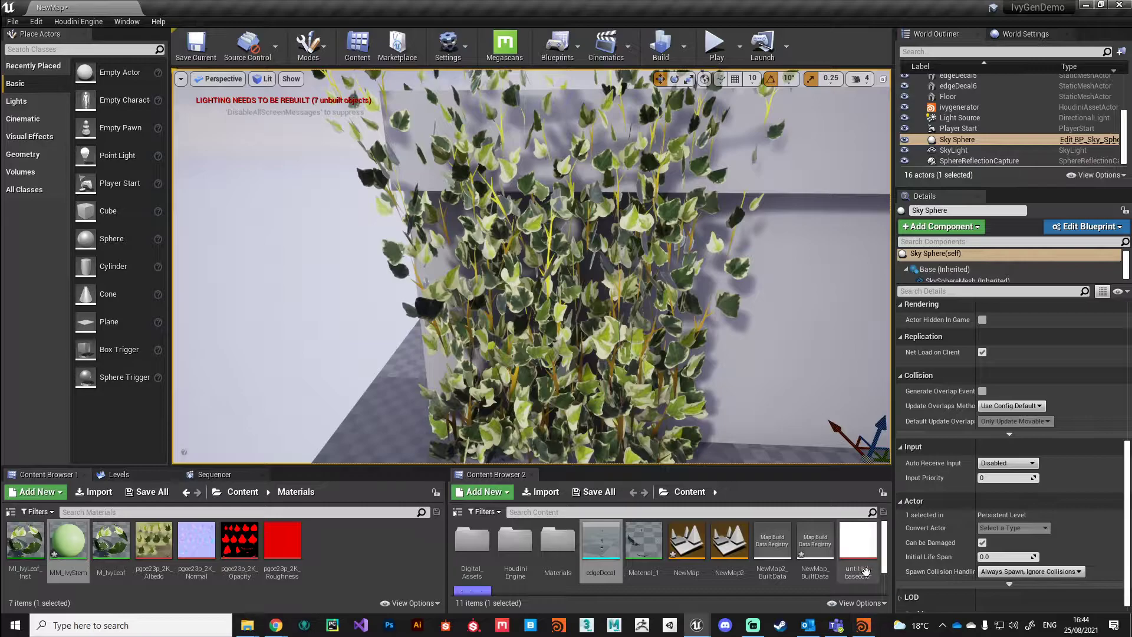
Step: In Houdini, delete the group1 node from the ivygenerator network
left_click(862, 628)
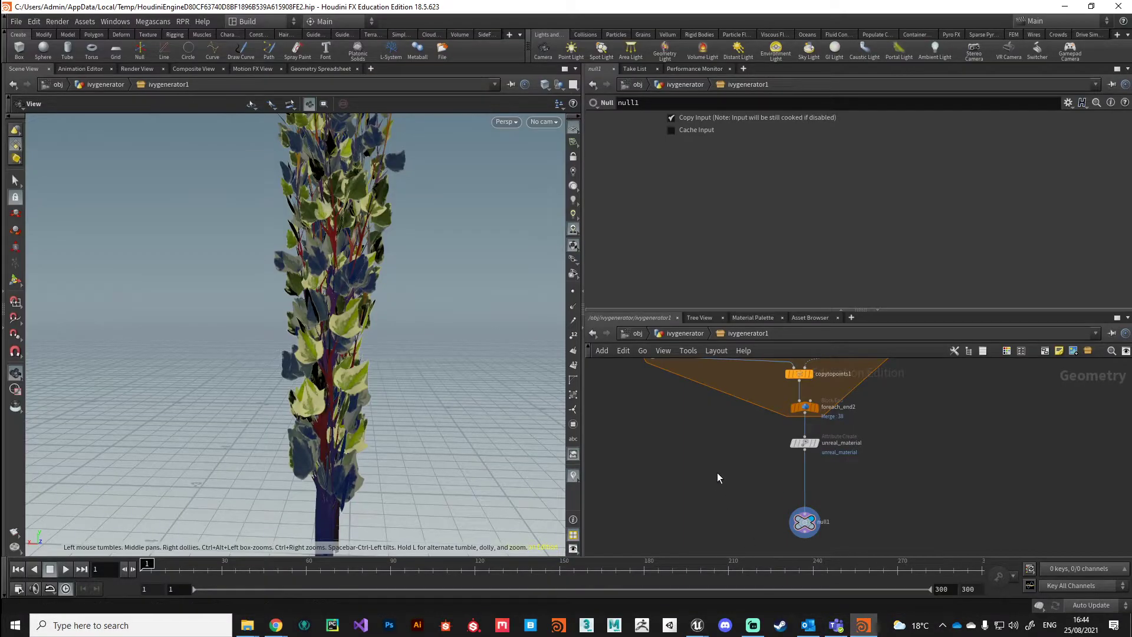
middle_click_drag(942, 409, 918, 534)
scroll(918, 534, "down", 3)
middle_click_drag(857, 399, 852, 441)
left_click_drag(847, 411, 871, 421)
key("Delete")
Step: Add an Attribute Create node, unreal_material1, below unreal_material and ahead of null1
middle_click_drag(777, 519, 770, 381)
scroll(791, 481, "up", 3)
left_click_drag(835, 449, 827, 454)
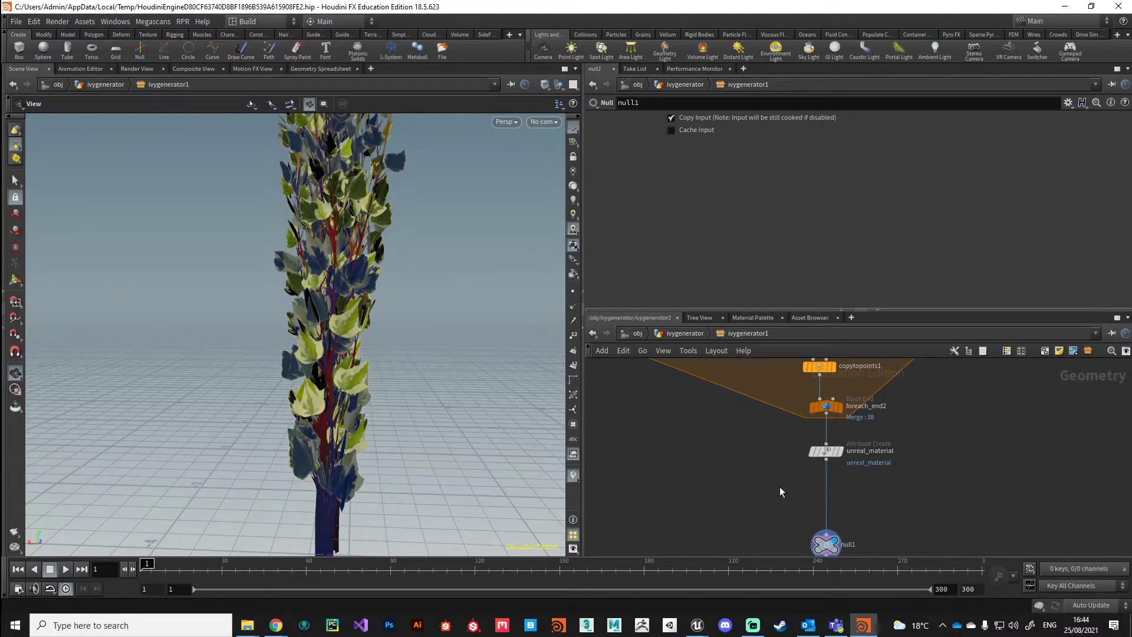
key("Tab")
key("Escape")
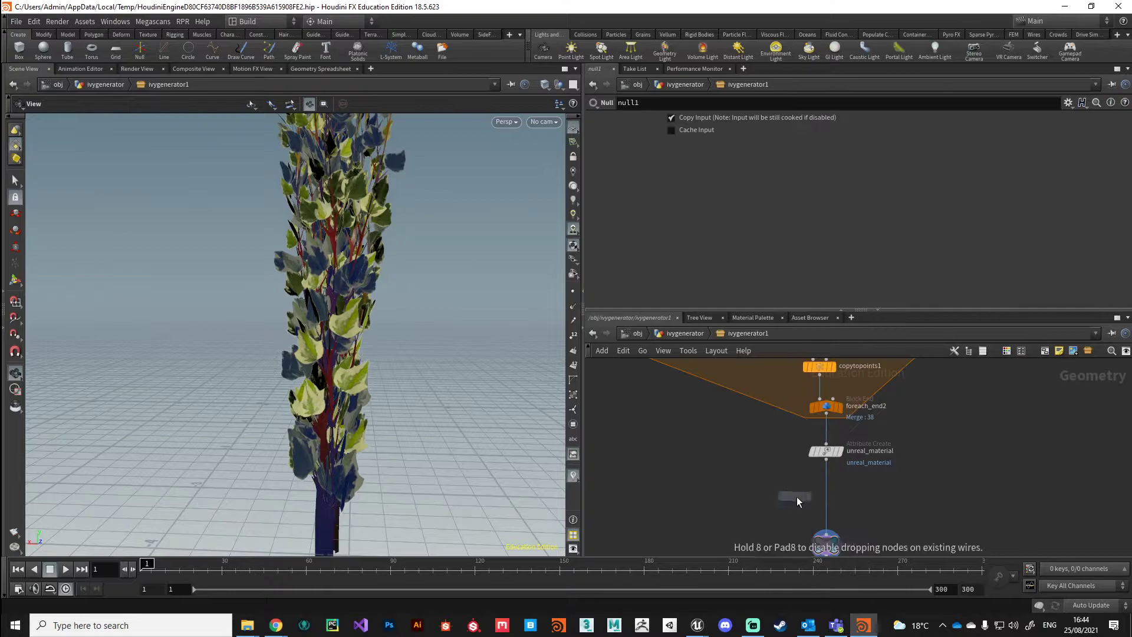
left_click(824, 498)
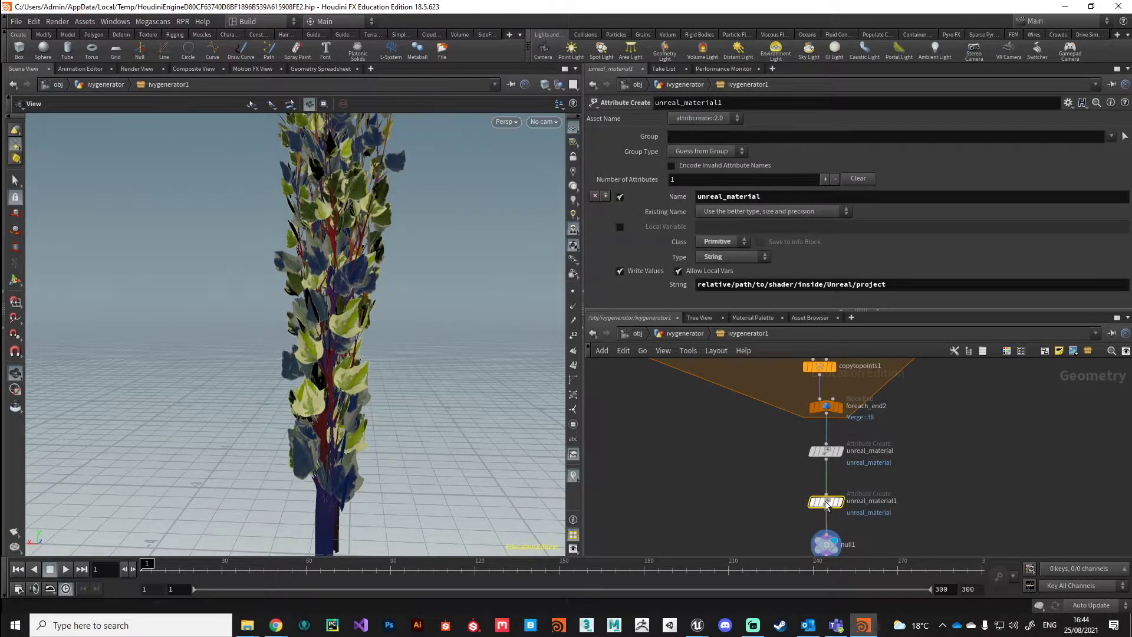
left_click_drag(817, 504, 827, 500)
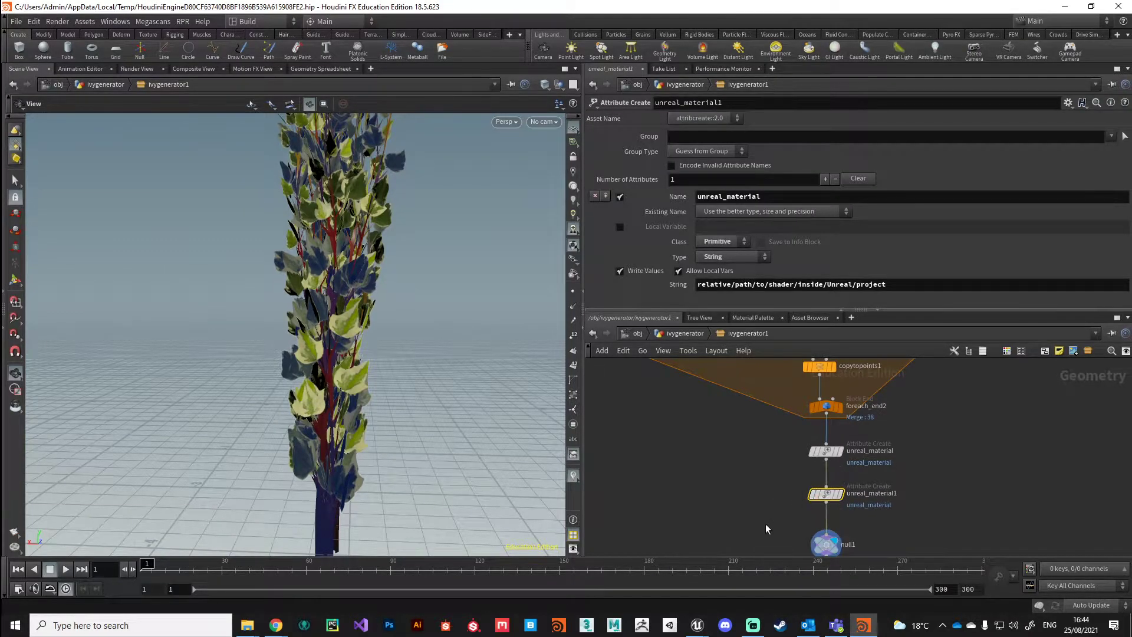
Step: Back in Unreal, copy the MM_IvyStem material's reference path from the Content Browser
mouse_move(695, 624)
left_click(581, 575)
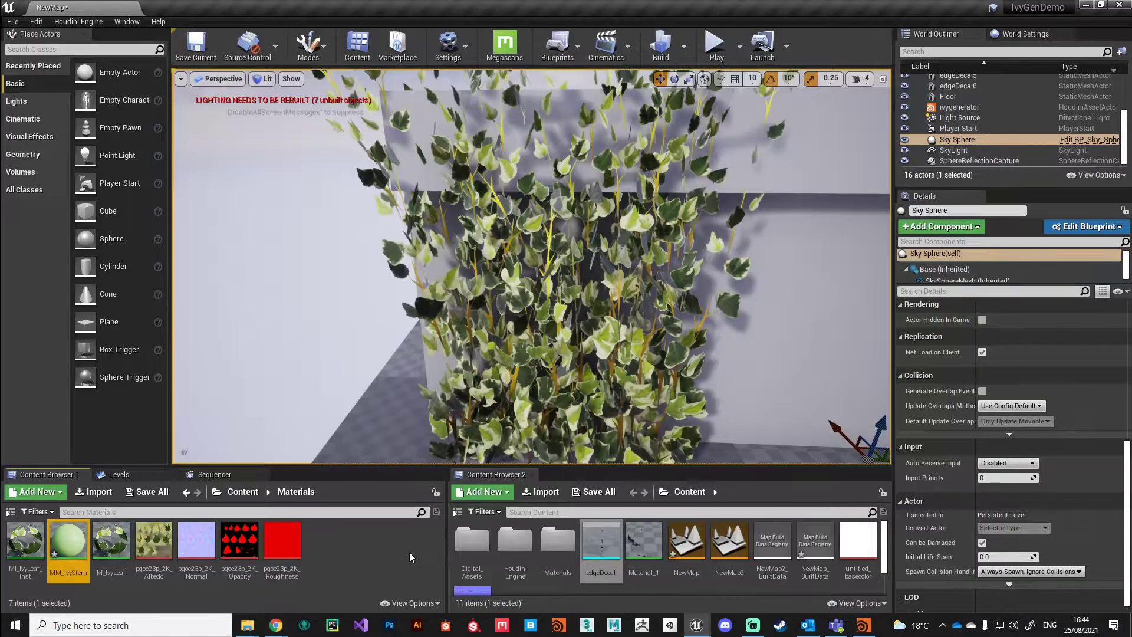
right_click(74, 544)
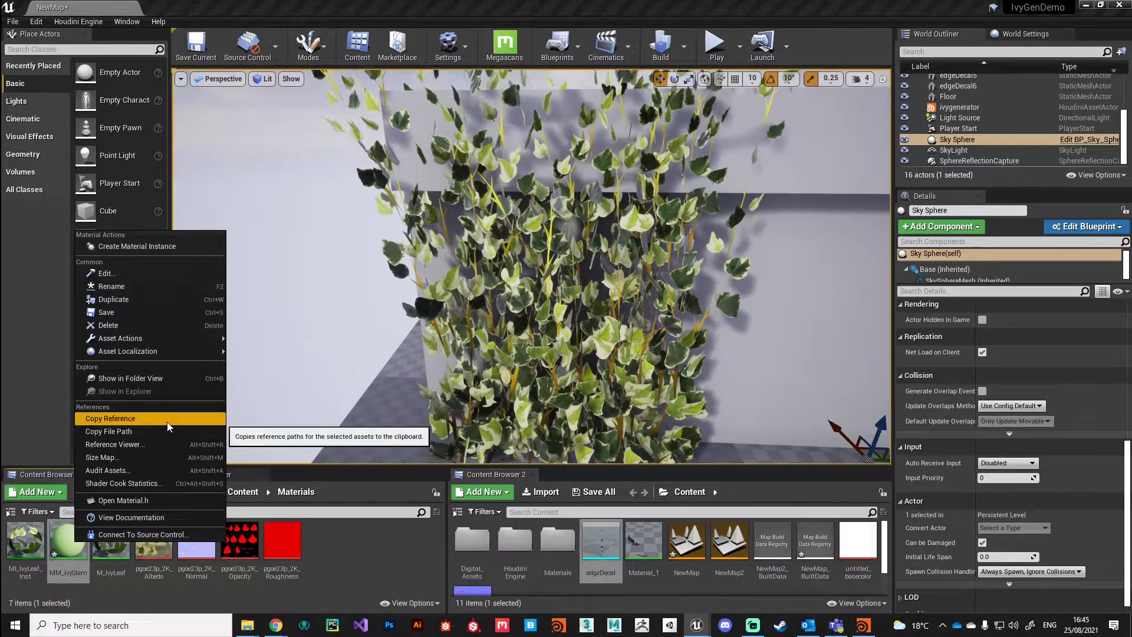
left_click(136, 418)
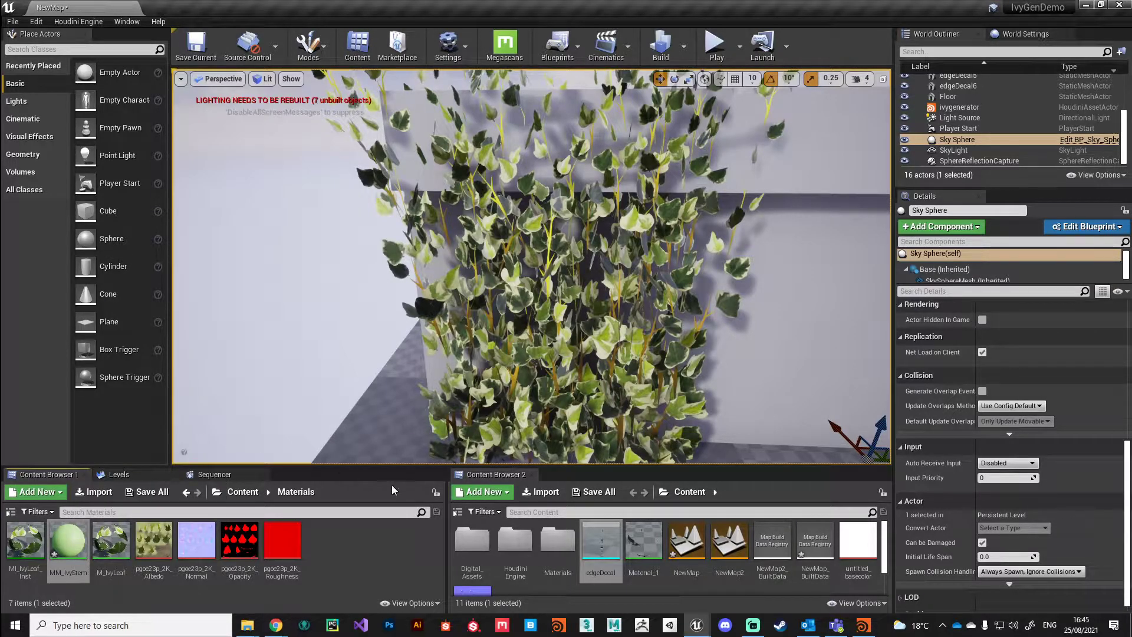
Step: Paste Material'/Game/Materials/MM_IvyStem.MM_IvyStem' into unreal_material1's String field
left_click(863, 625)
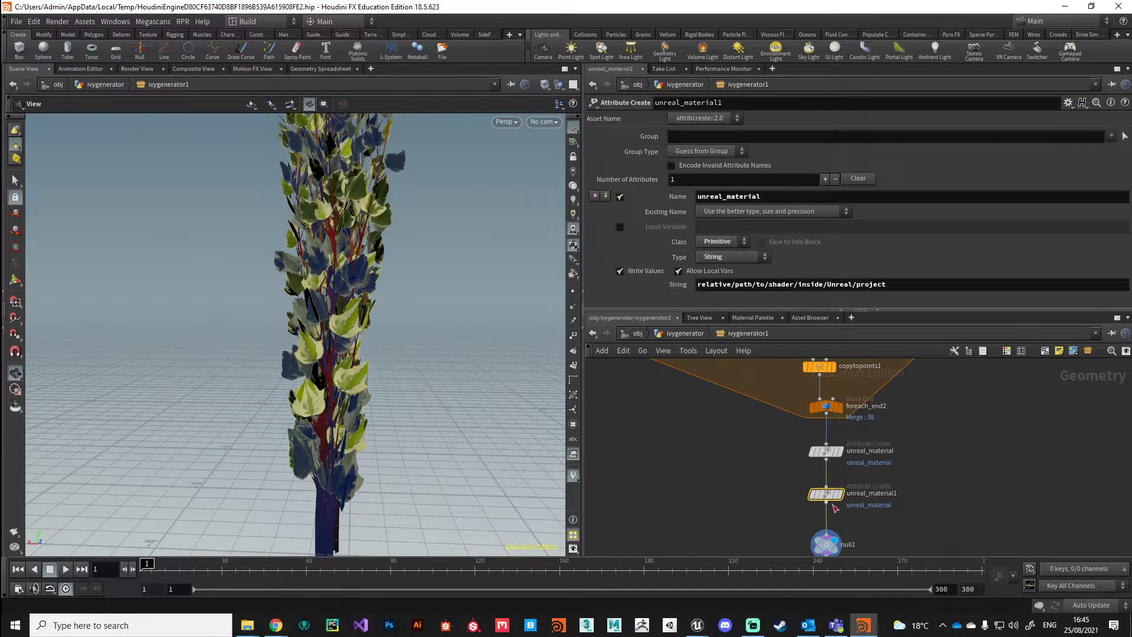
triple_click(727, 286)
key("ctrl+v")
left_click(736, 462)
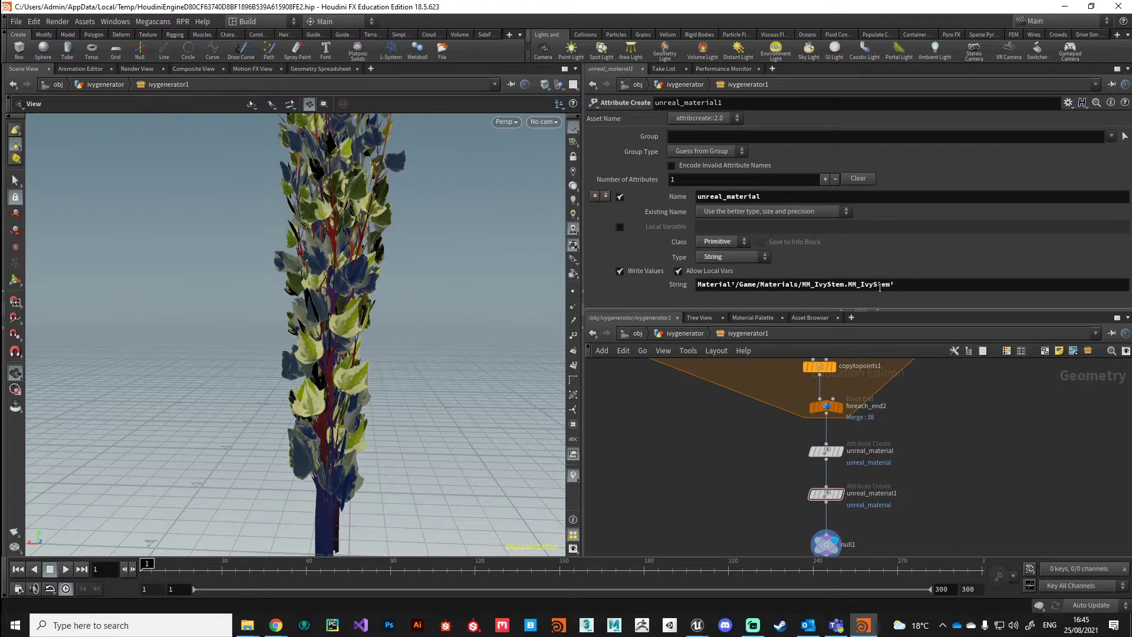
middle_click_drag(734, 448, 730, 471)
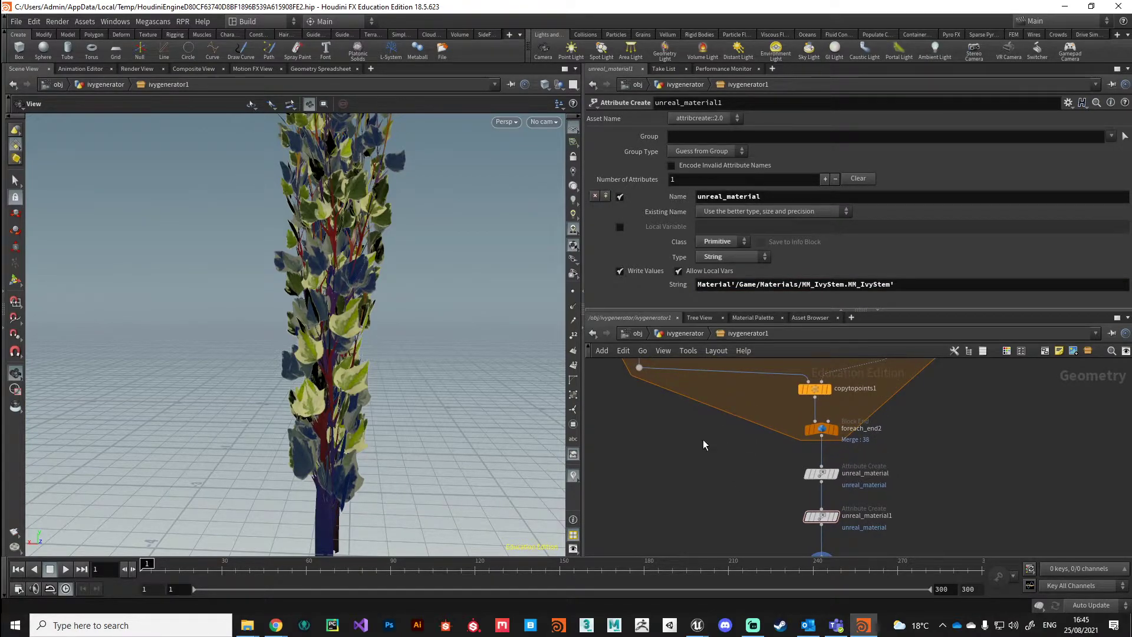
mouse_move(743, 390)
middle_mouse_down()
mouse_move(702, 489)
mouse_move(712, 482)
middle_mouse_up()
mouse_move(725, 426)
middle_mouse_down()
mouse_move(723, 522)
mouse_move(716, 509)
mouse_move(753, 483)
middle_mouse_up()
middle_click_drag(680, 540, 698, 484)
middle_click_drag(714, 553, 732, 452)
mouse_move(766, 537)
middle_mouse_down()
mouse_move(738, 463)
mouse_move(749, 501)
mouse_move(751, 432)
mouse_move(748, 511)
middle_mouse_up()
Step: Insert a Group node below sweep1 that puts the swept stem geometry in group stem
middle_click_drag(731, 423, 770, 514)
scroll(803, 434, "down", 3)
scroll(845, 473, "up", 3)
left_click(832, 464)
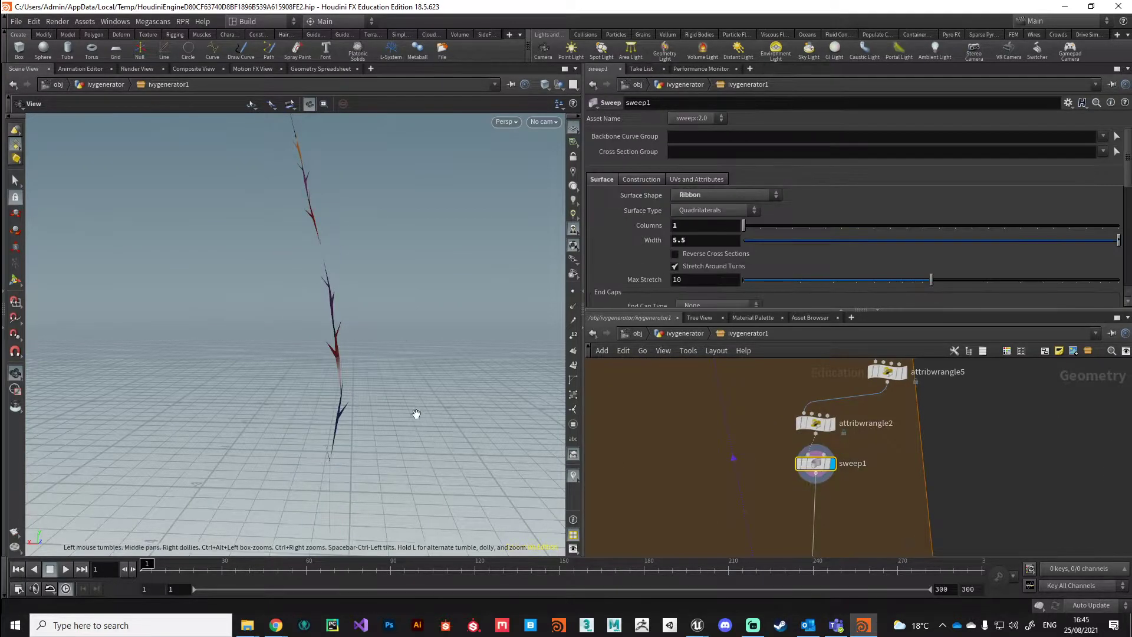
left_click_drag(420, 404, 354, 387)
middle_click_drag(852, 515, 844, 463)
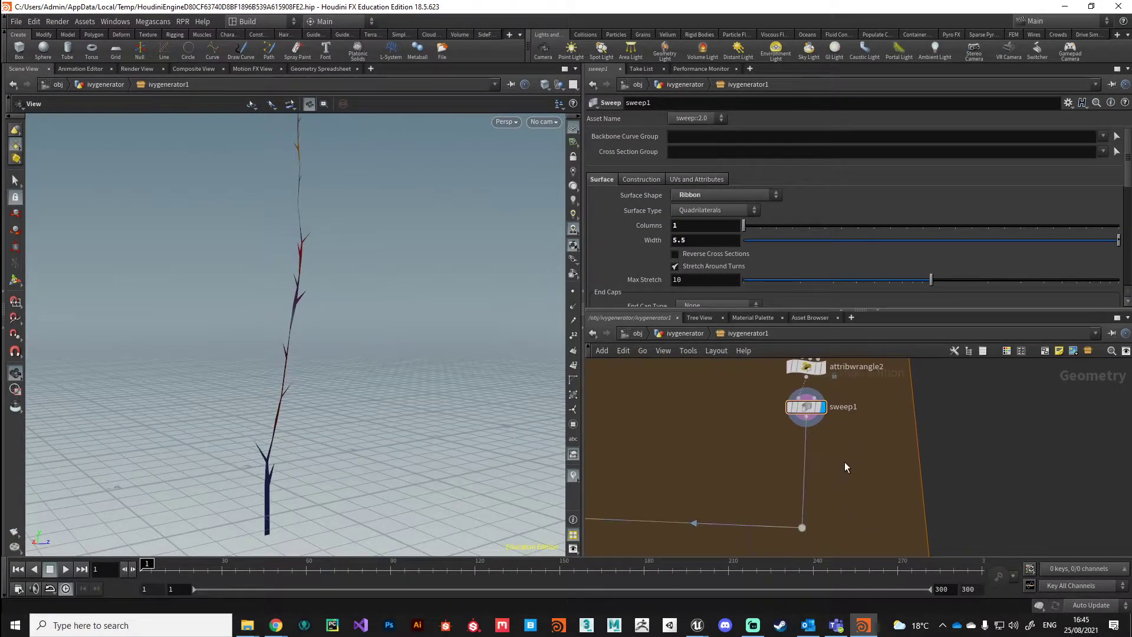
key("Tab")
type("group")
key("Return")
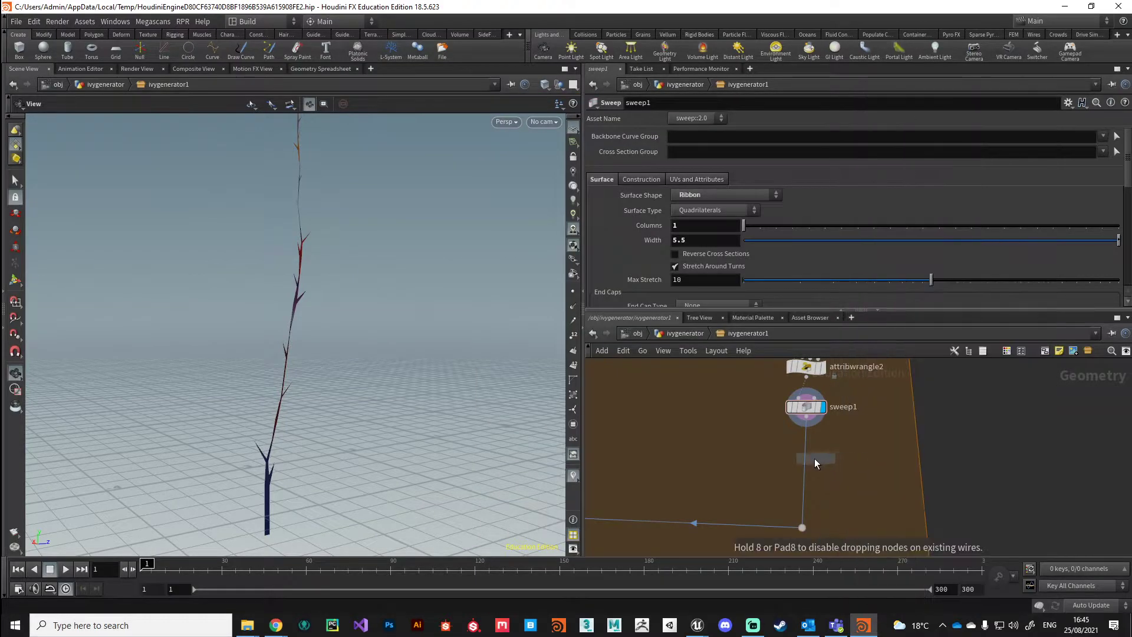
left_click(808, 460)
double_click(698, 122)
key("Return")
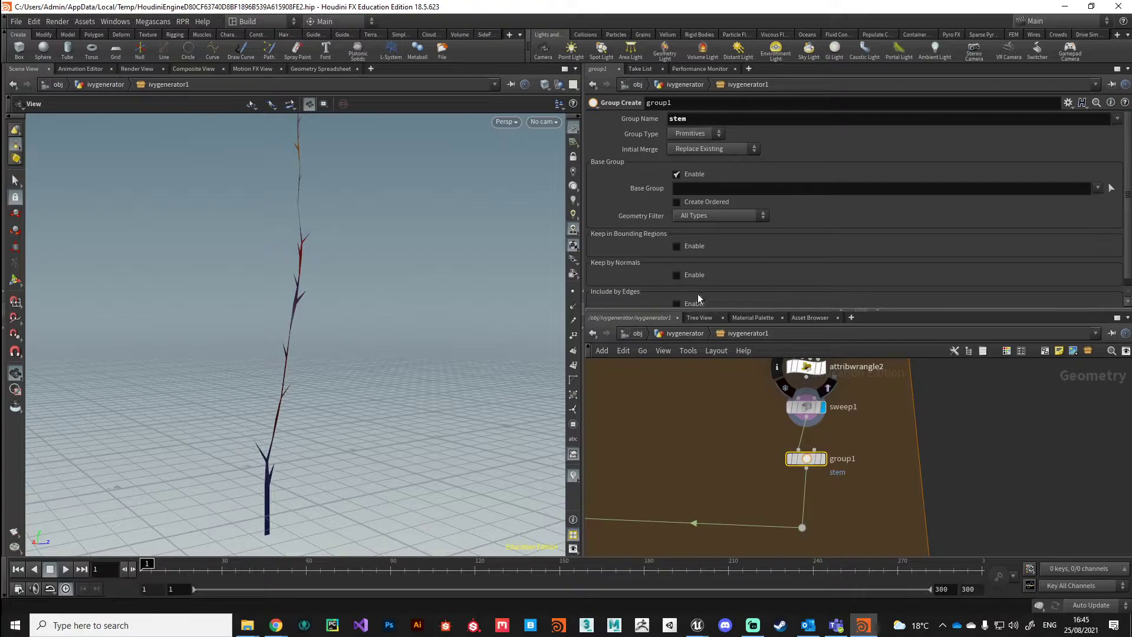
Step: Restrict unreal_material1's material attribute to the stem group
left_click(822, 459)
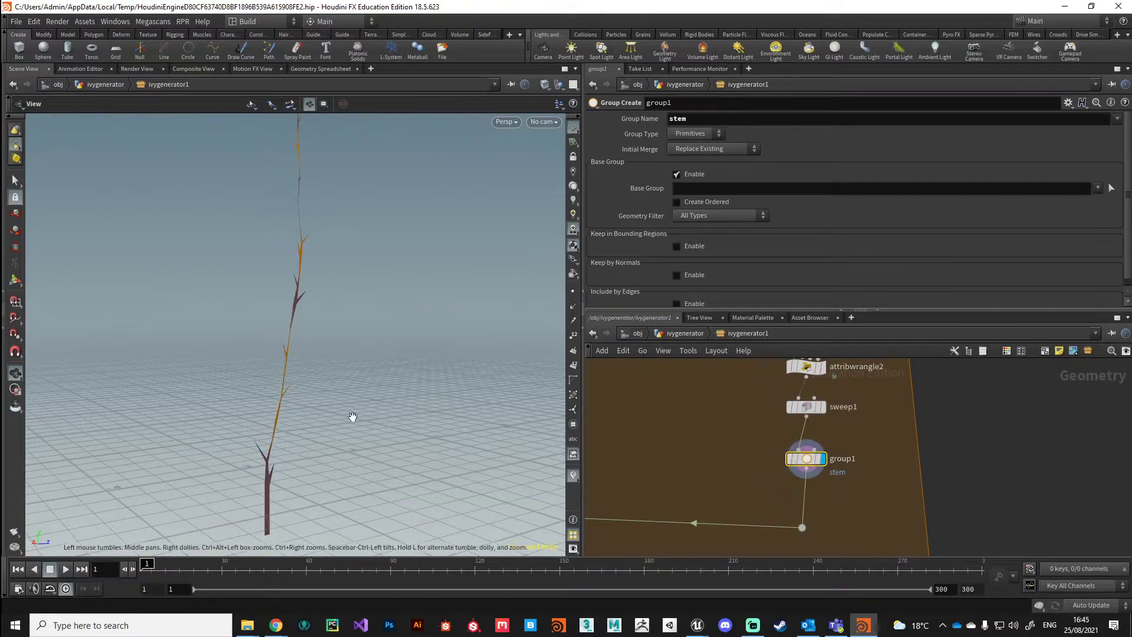
left_click_drag(352, 417, 422, 437)
middle_click_drag(713, 480, 816, 366)
scroll(817, 366, "down", 3)
middle_click_drag(778, 474, 770, 393)
scroll(816, 502, "up", 2)
middle_click_drag(773, 501, 763, 465)
scroll(827, 465, "up", 2)
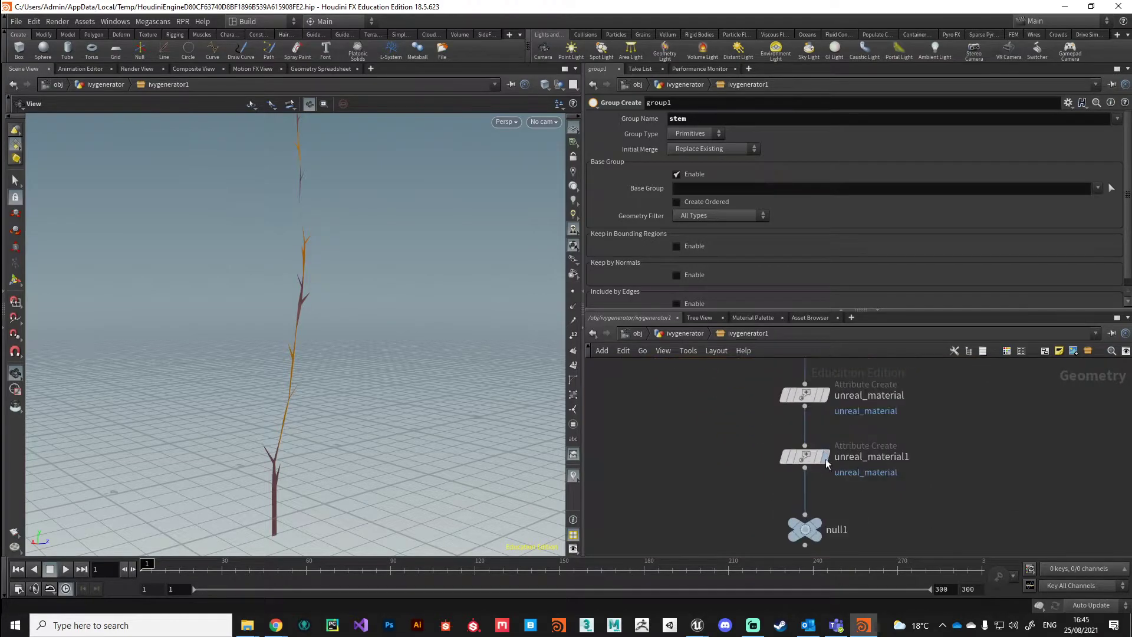
left_click(826, 459)
left_click(808, 460)
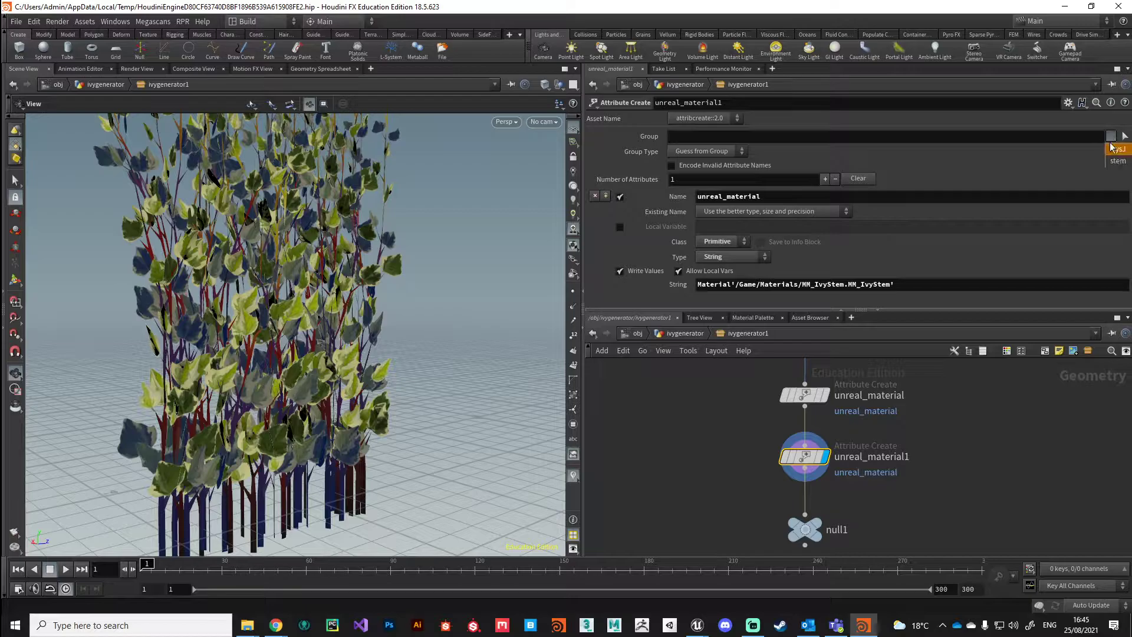
left_click(1115, 160)
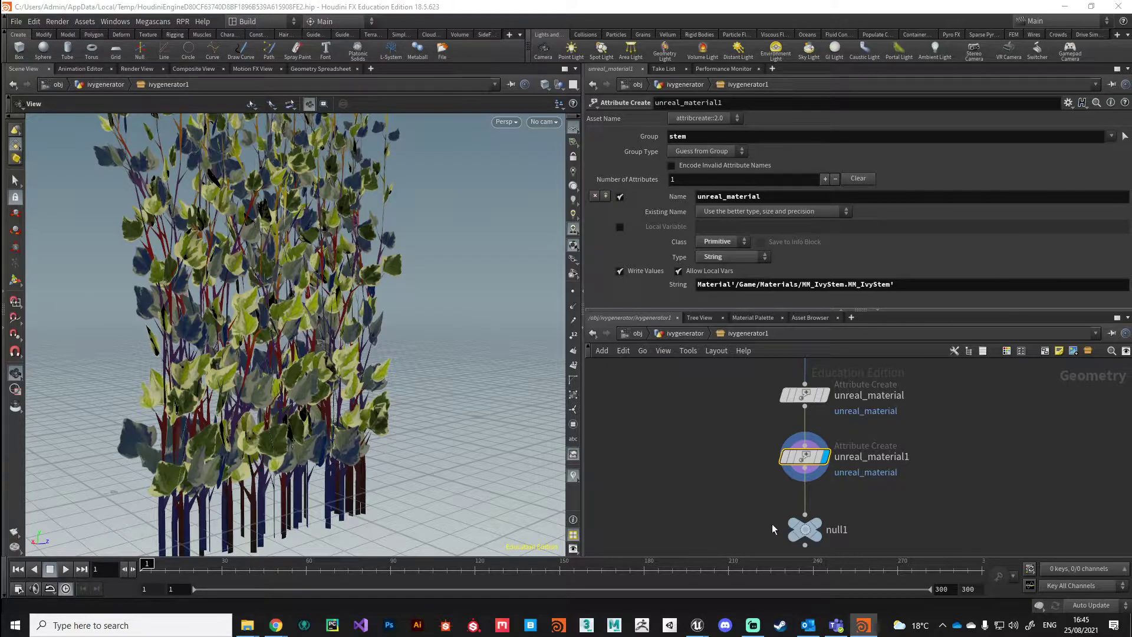
Step: Save the Ivy Generator digital asset
left_click(802, 529)
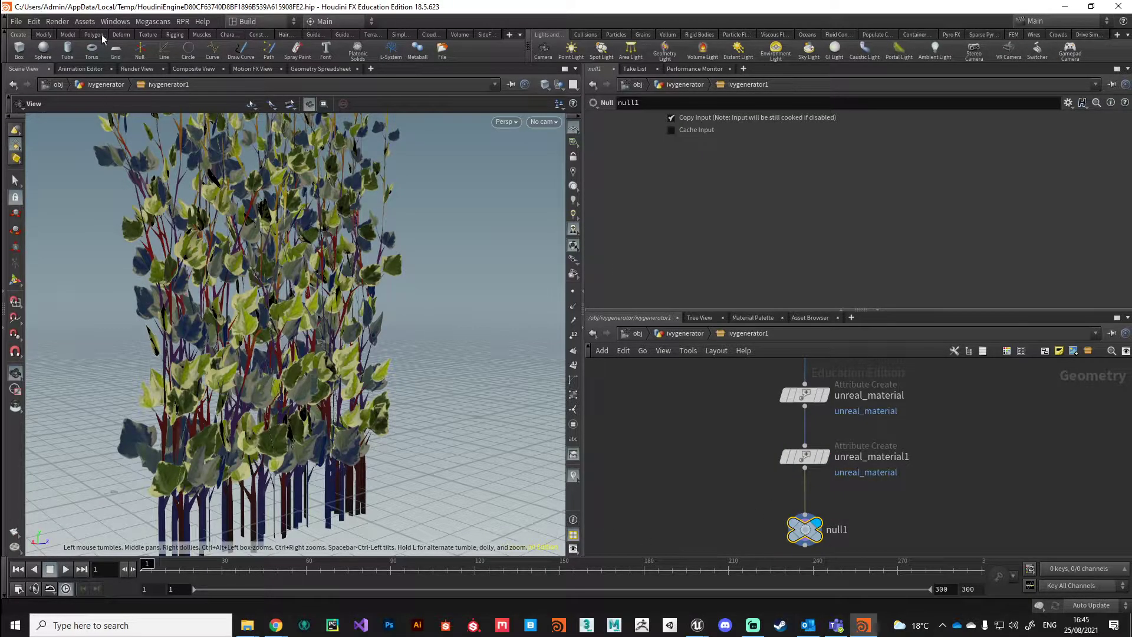
left_click(84, 22)
mouse_move(133, 78)
left_click(241, 78)
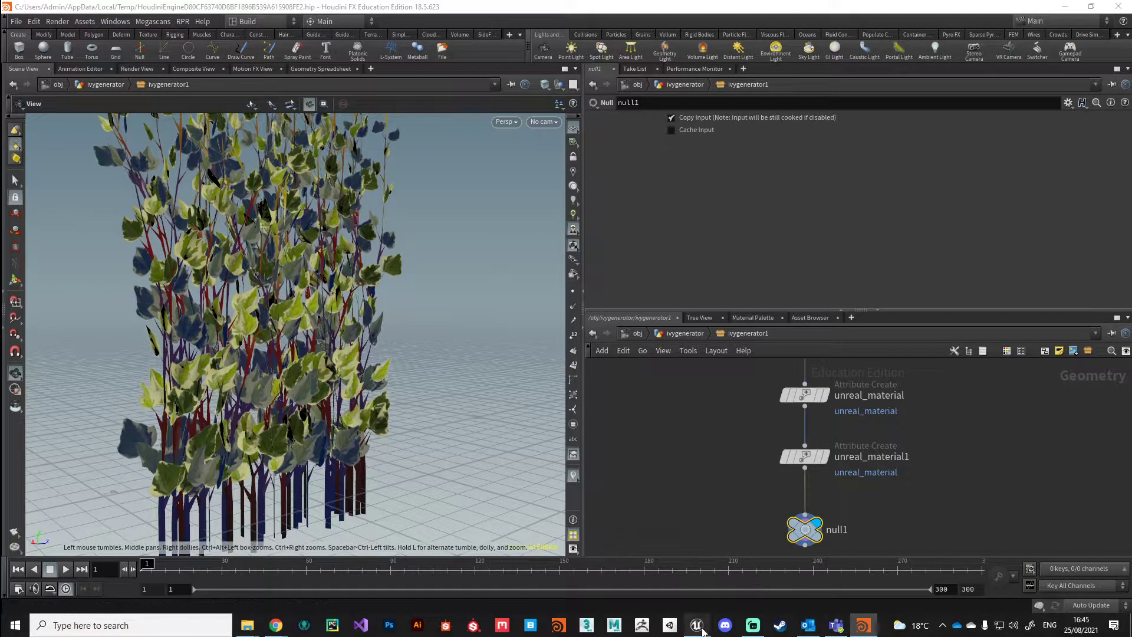
Step: In Unreal, rebuild all instances of the ivygenerator asset in Content/Digital_Assets
mouse_move(697, 626)
left_click(586, 578)
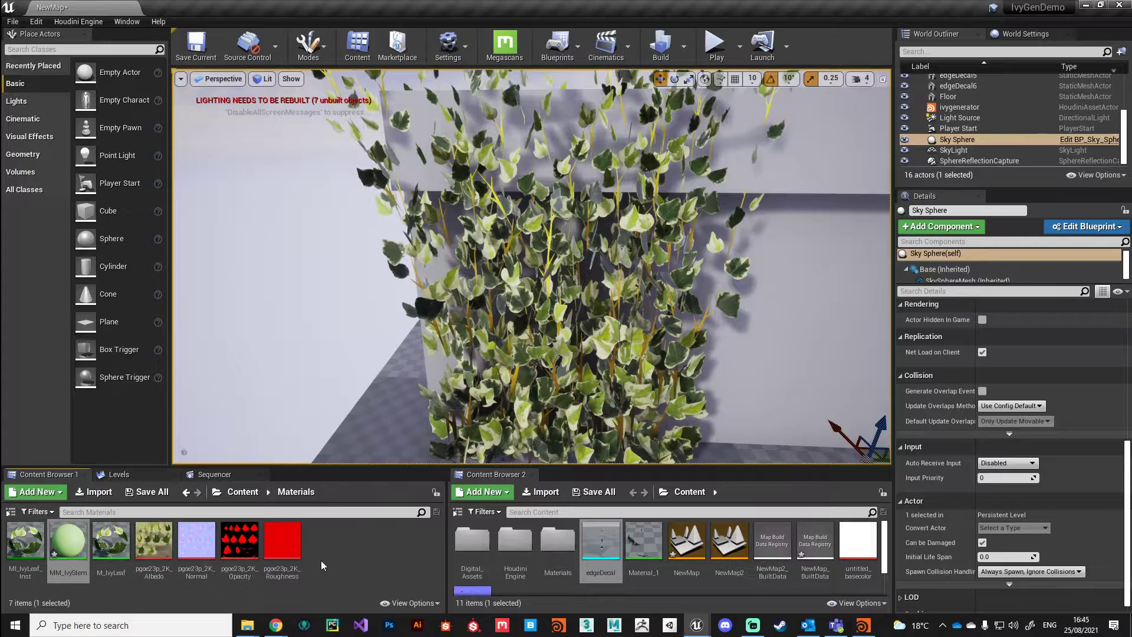
left_click(242, 491)
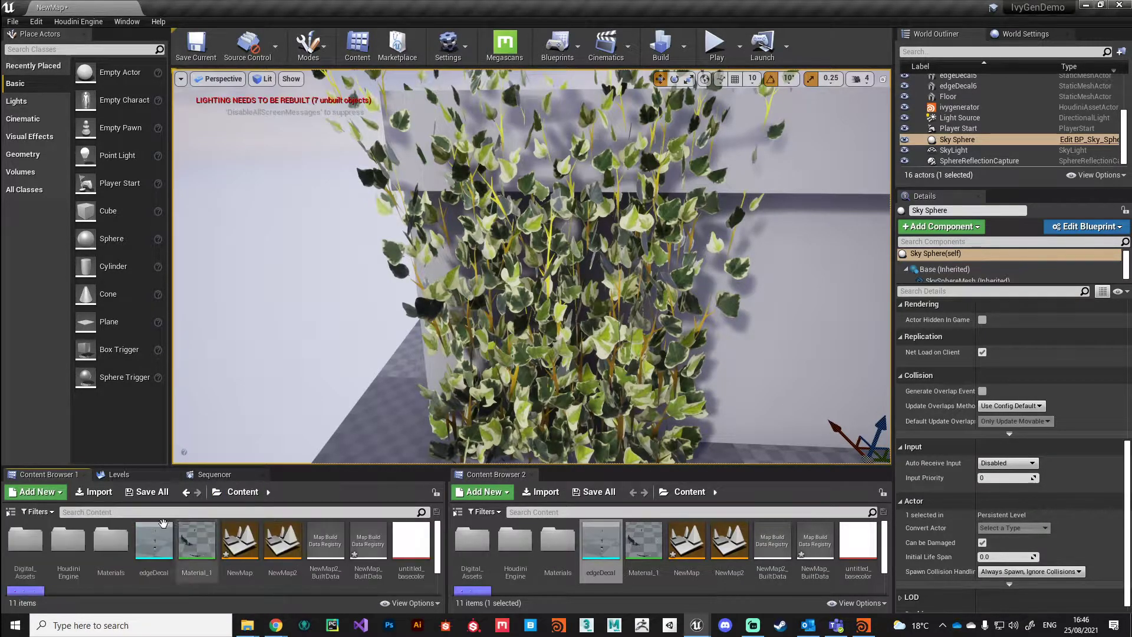
double_click(25, 539)
right_click(111, 540)
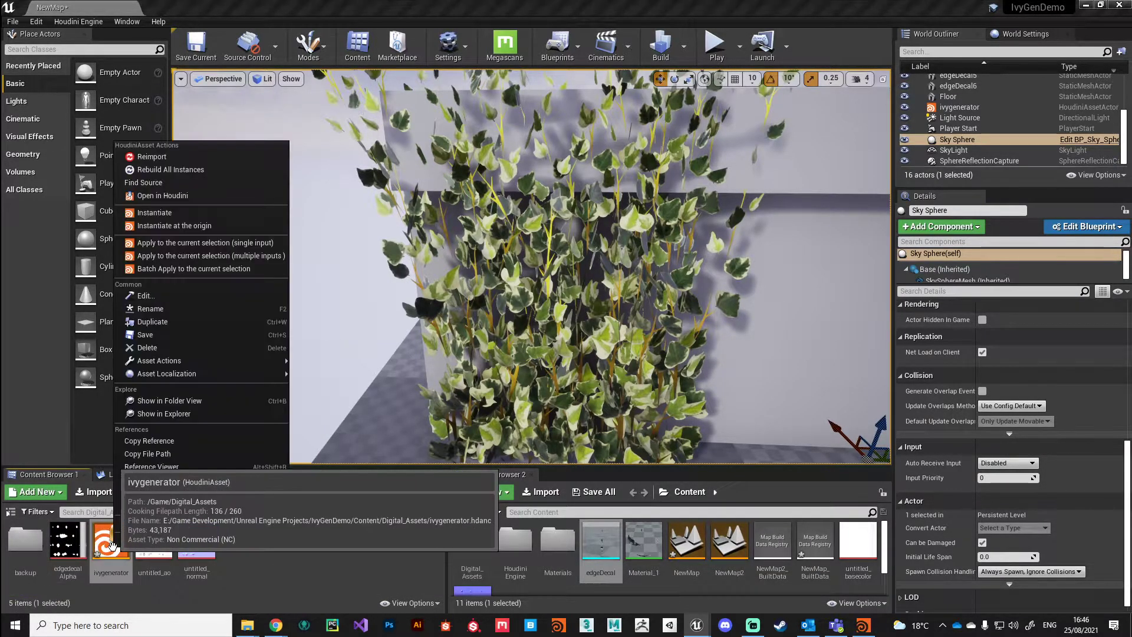
left_click(151, 170)
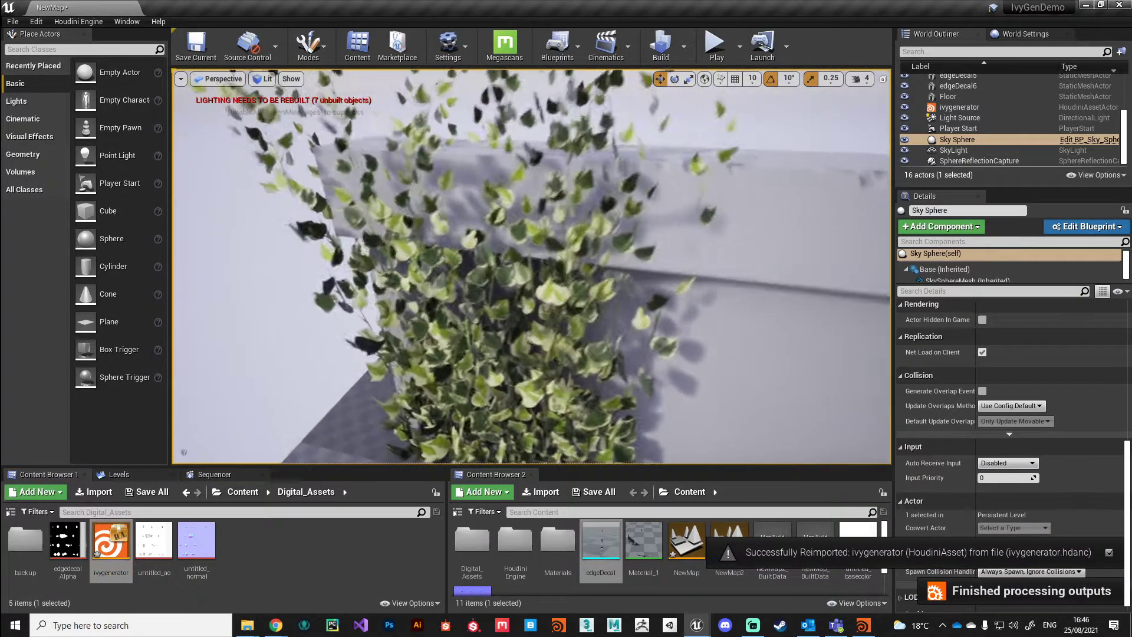
scroll(564, 327, "down", 3)
scroll(558, 324, "up", 5)
middle_click_drag(556, 324, 222, 436)
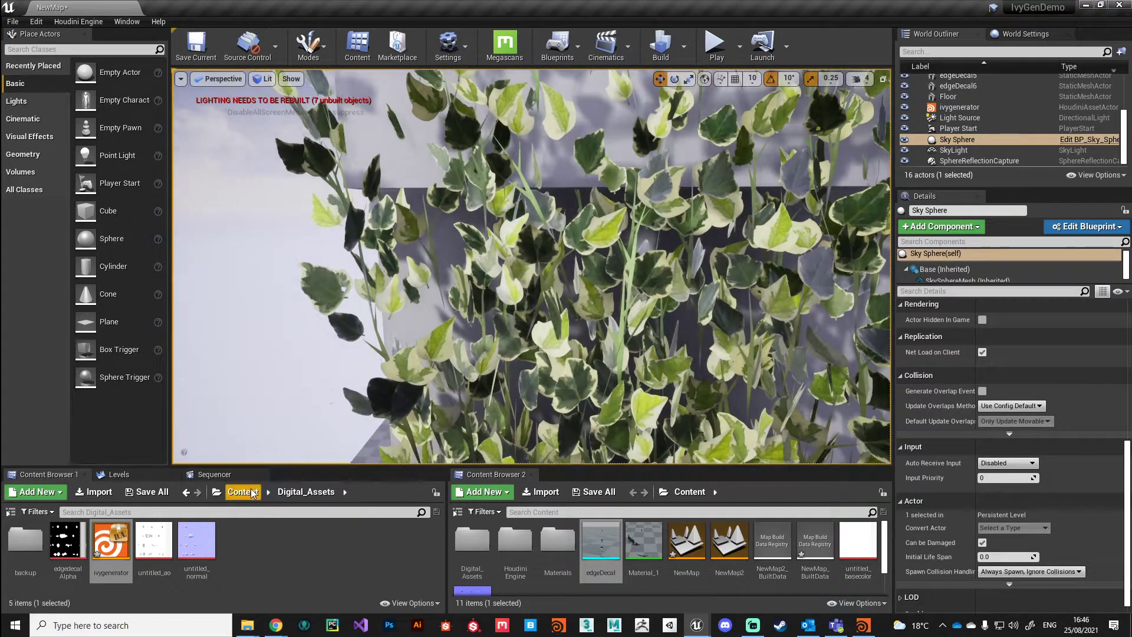
left_click(242, 492)
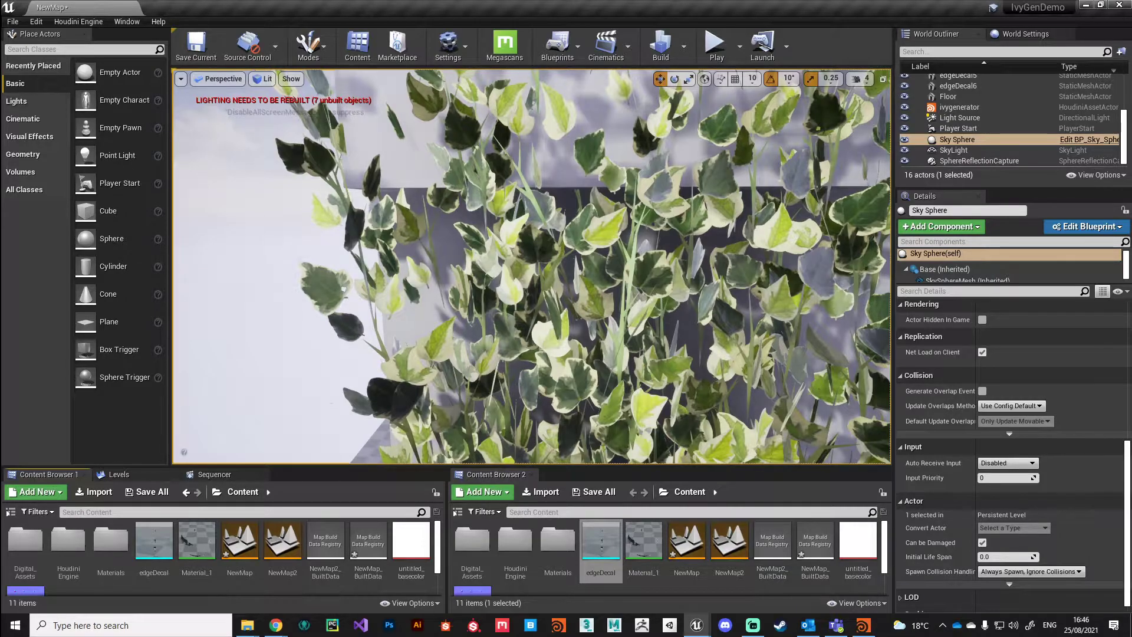
Step: Make MM_IvyStem Two Sided with the Two Sided Foliage shading model and apply it
left_click_drag(1131, 85, 502, 67)
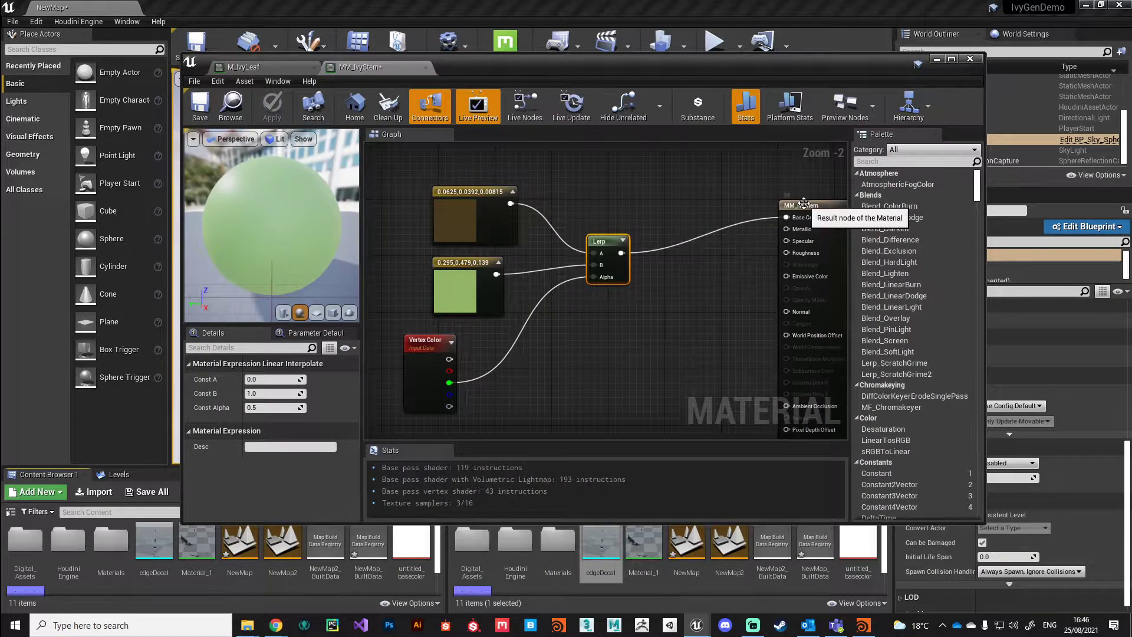
left_click_drag(804, 208, 740, 207)
scroll(267, 417, "down", 1)
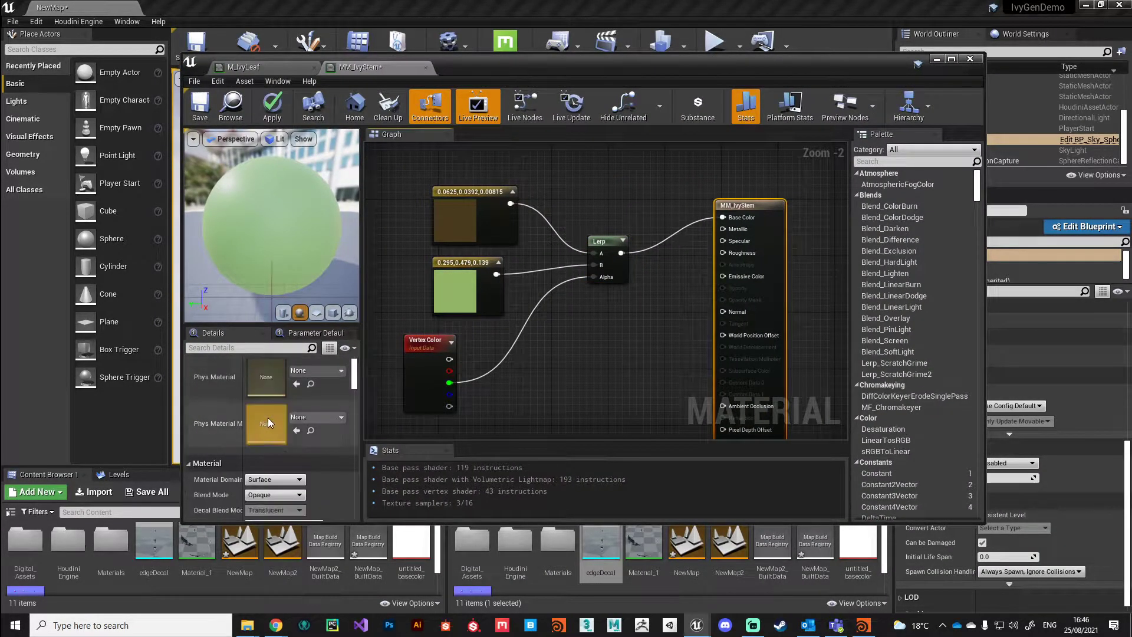
scroll(328, 437, "down", 1)
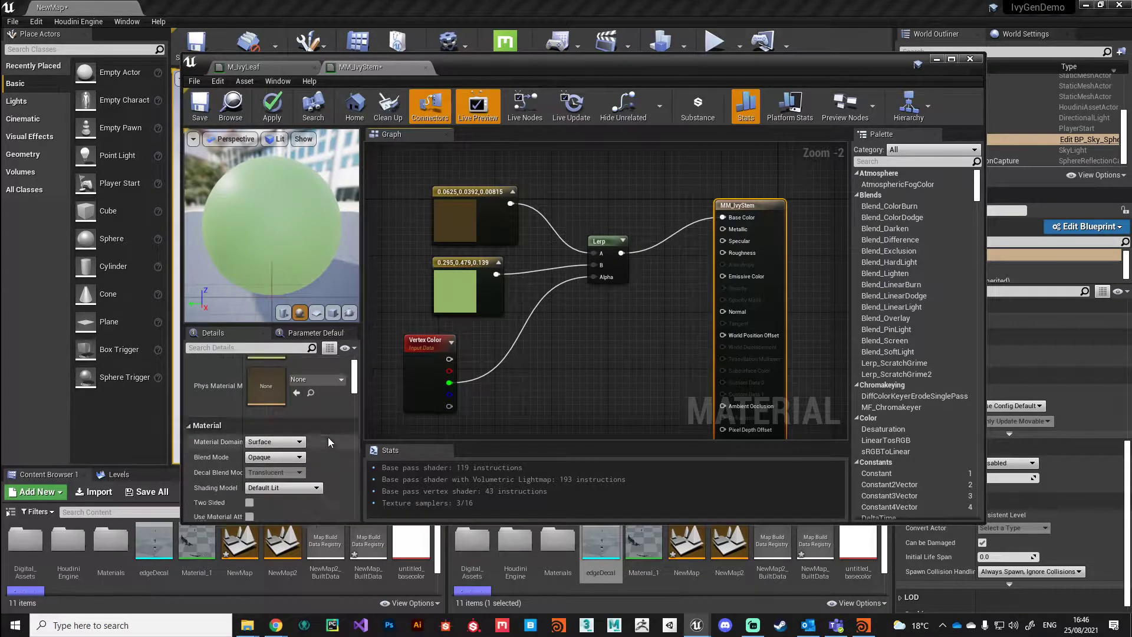
scroll(328, 436, "down", 1)
left_click(249, 484)
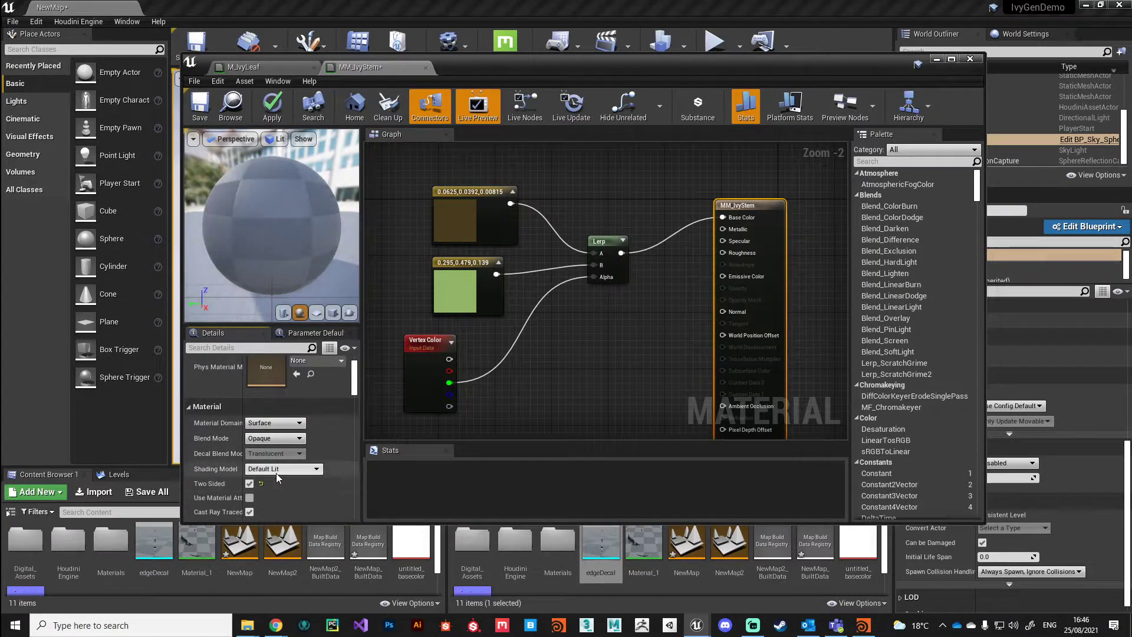
left_click(276, 472)
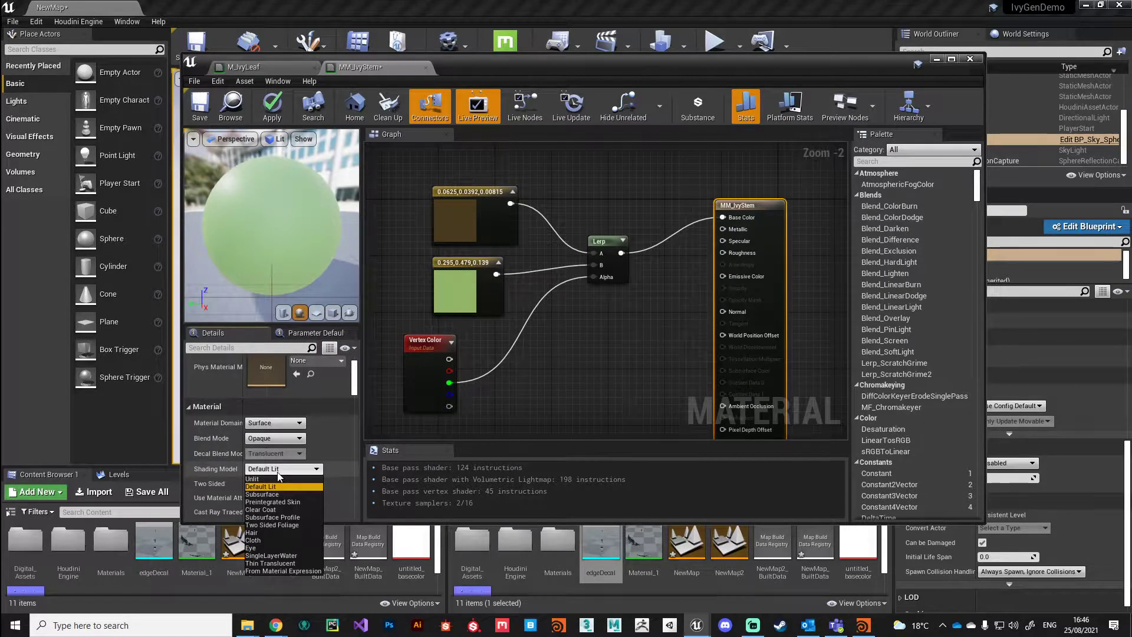
left_click(278, 524)
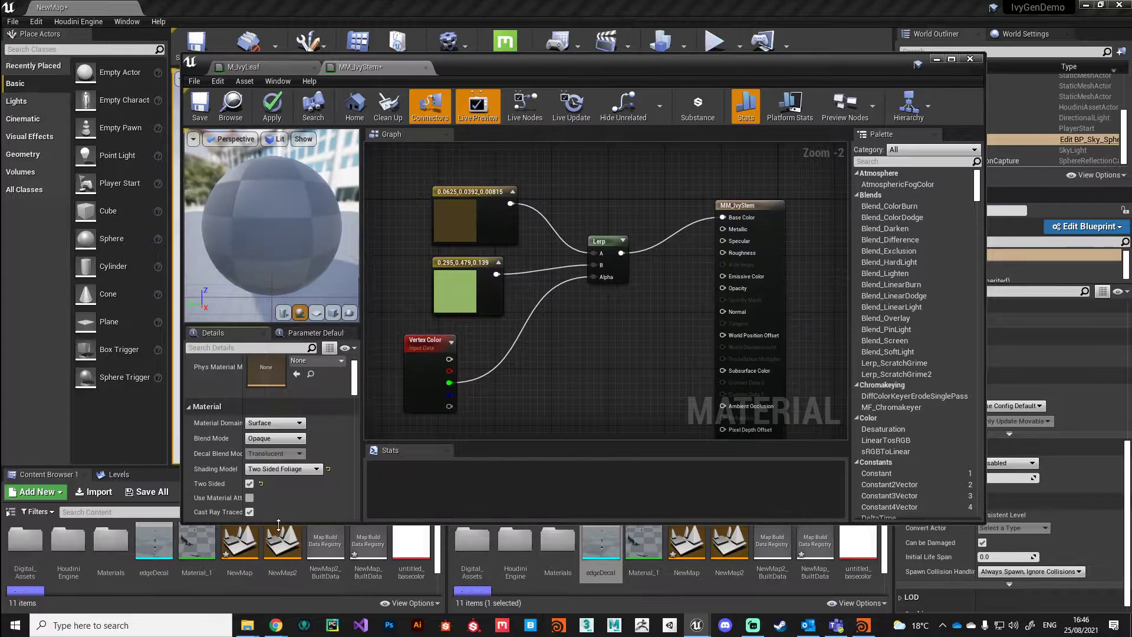
left_click(273, 108)
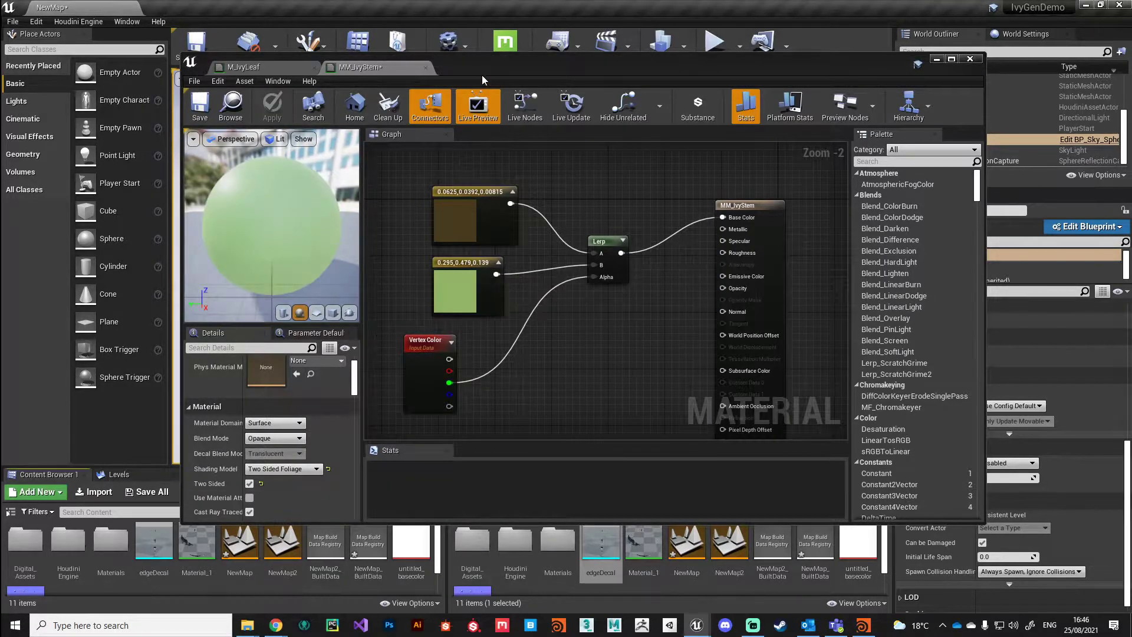
left_click_drag(481, 73, 834, 147)
Step: Select ivygenerator and drag the Colour Blend ramp's middle key to the right
scroll(408, 302, "down", 6)
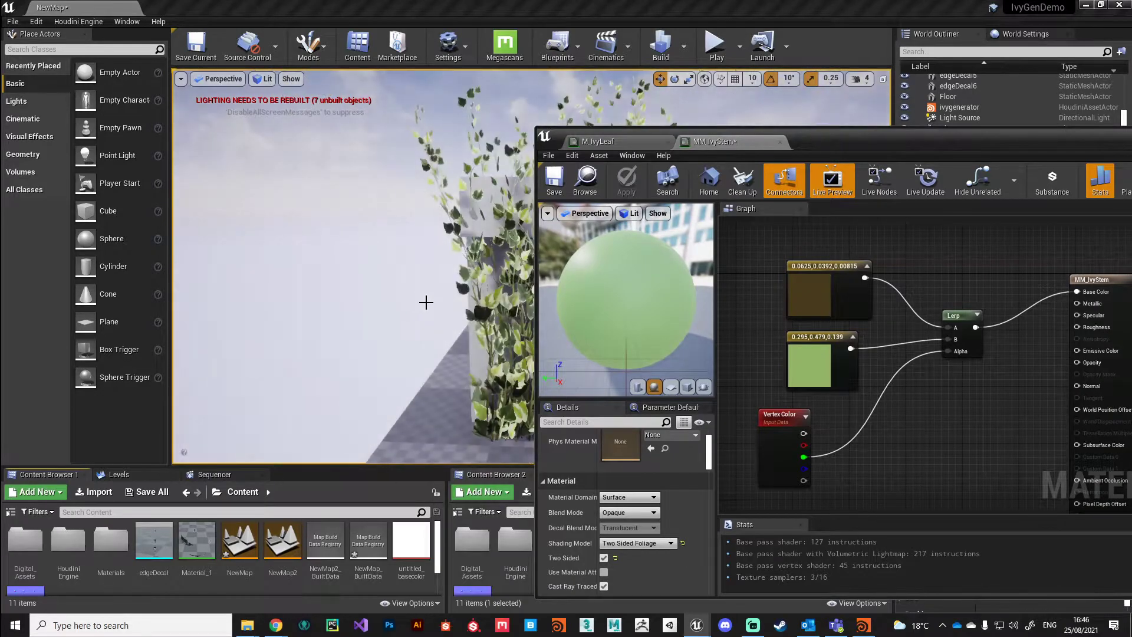
mouse_move(465, 307)
right_mouse_down()
mouse_move(519, 310)
mouse_move(464, 307)
right_mouse_up()
left_click_drag(464, 311, 468, 327)
left_click_drag(824, 129, 1131, 106)
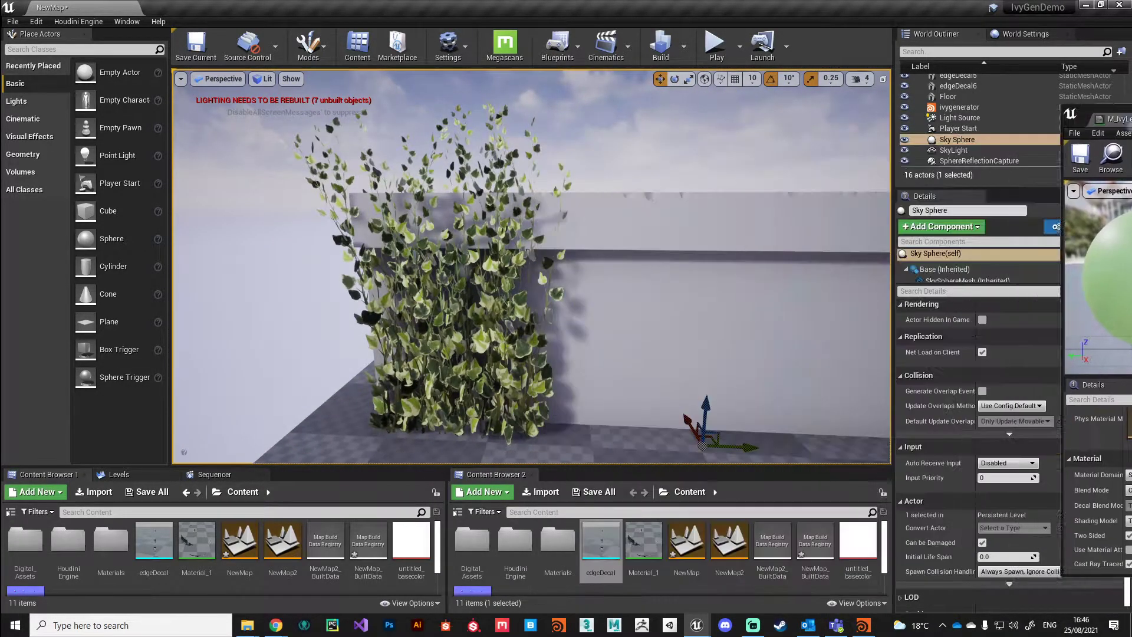
left_click(956, 118)
left_click(958, 108)
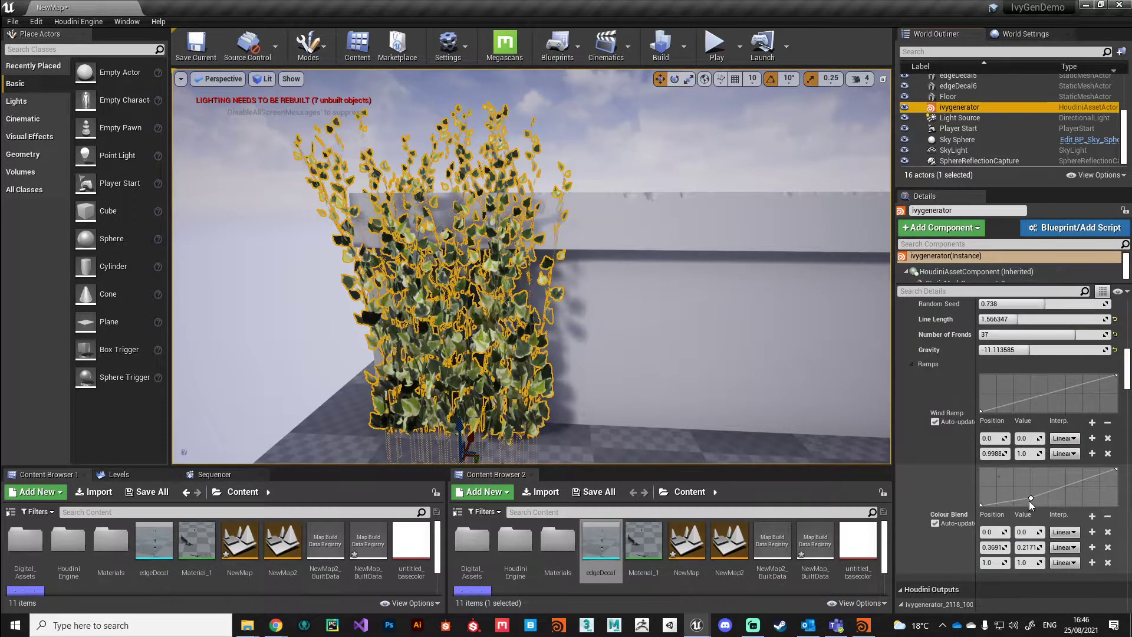
left_click_drag(1030, 498, 1070, 503)
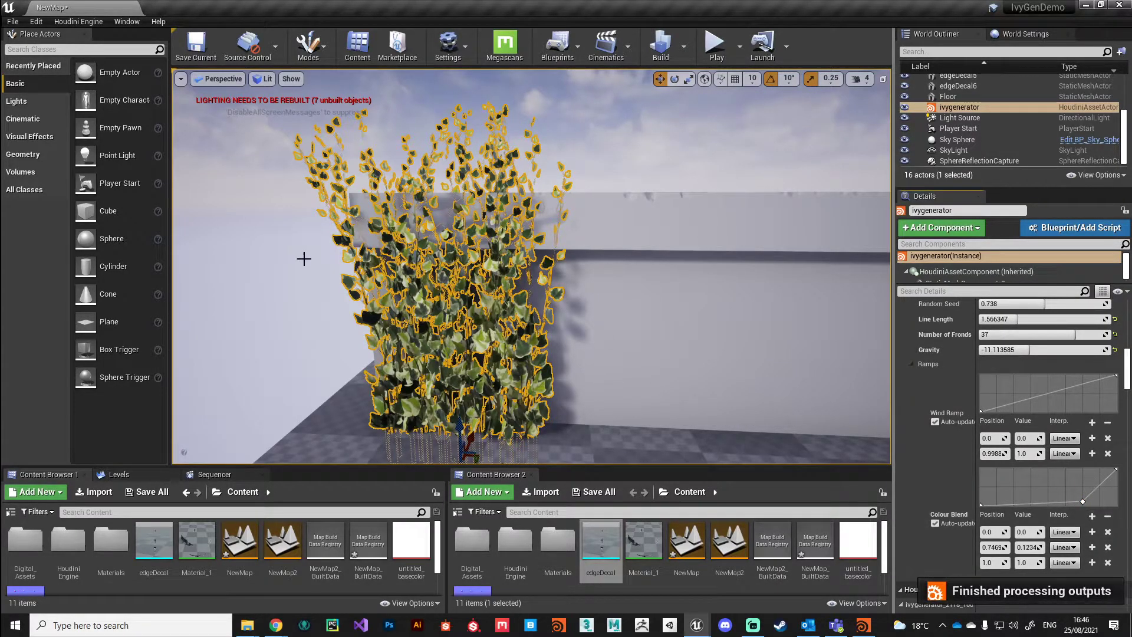
left_click(331, 257)
Step: Inspect the recoloured leaves, then pull the middle key back left to position 0.4850
scroll(331, 257, "up", 8)
right_click_drag(330, 257, 365, 215)
left_click_drag(344, 238, 545, 195)
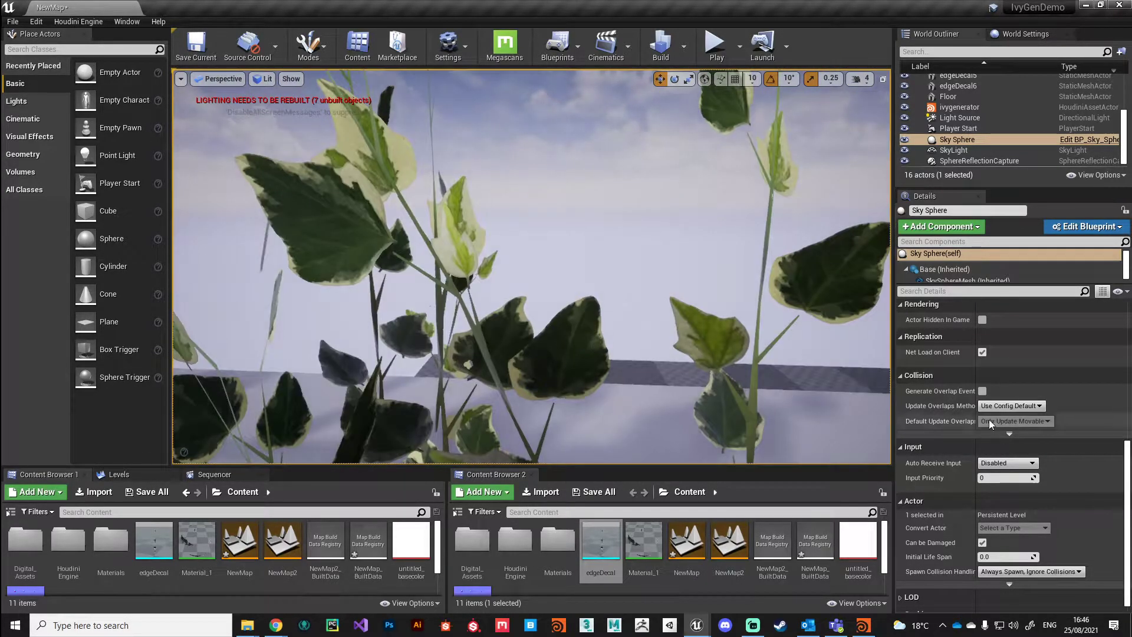
left_click(967, 108)
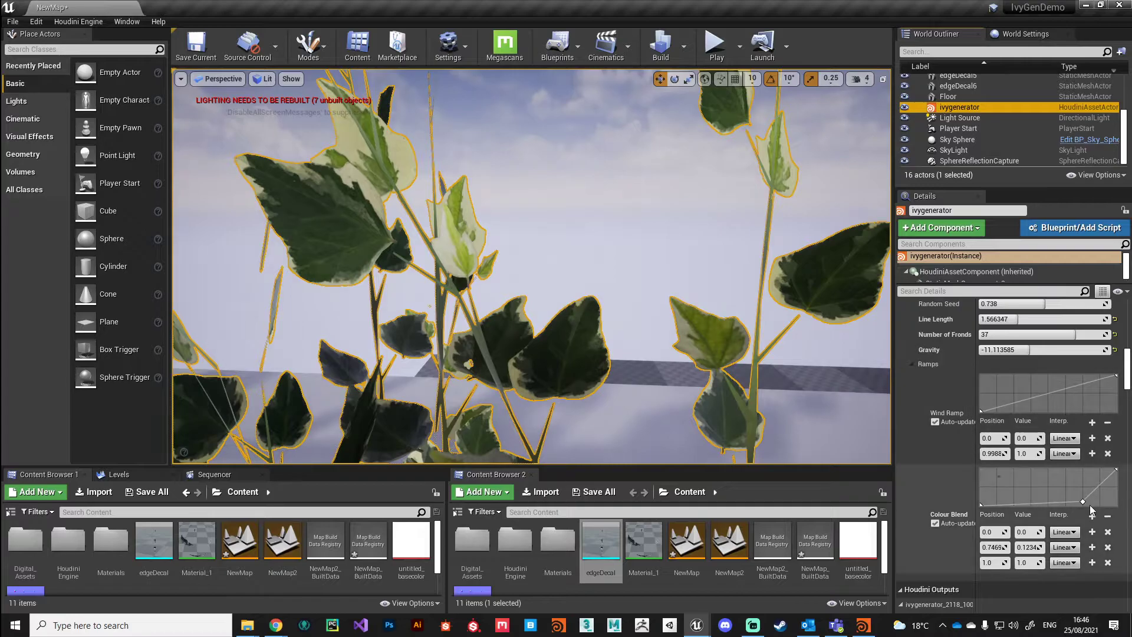
left_click_drag(1082, 502, 1059, 505)
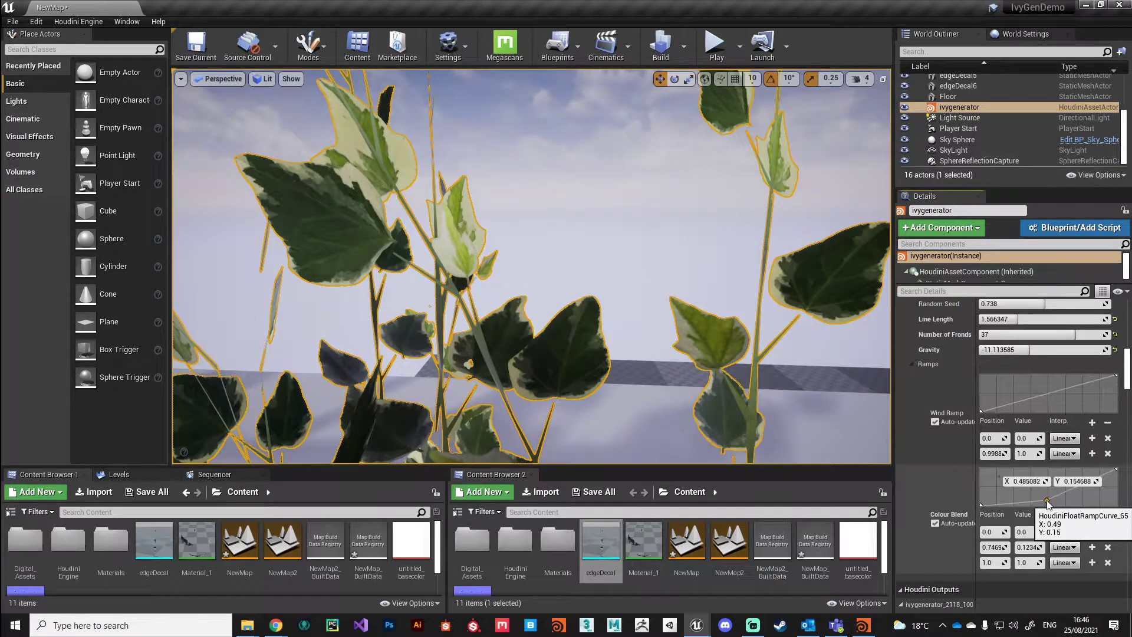
scroll(624, 323, "down", 8)
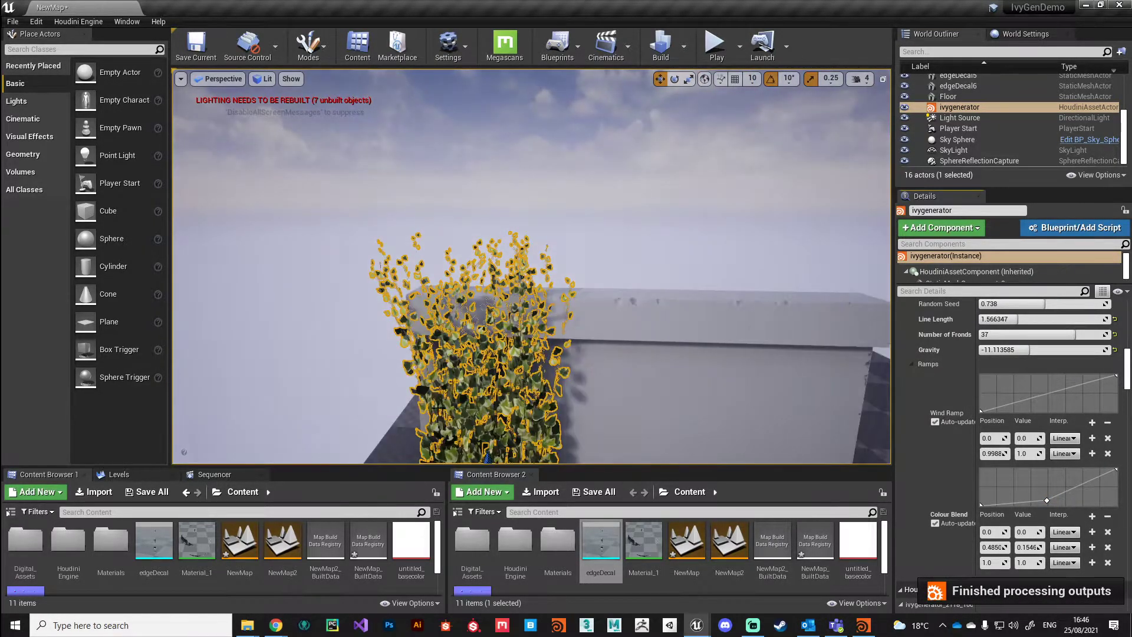
left_click(321, 348)
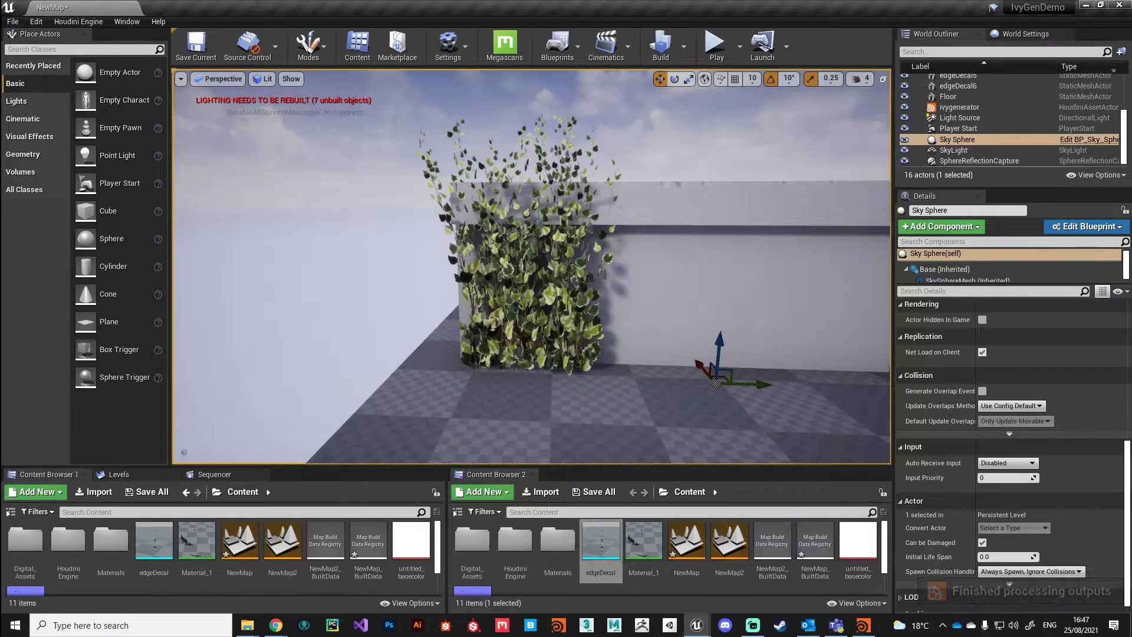
Step: Search 'sim' in the MM_IvyStem graph to place a SimpleGrassWind node below the existing nodes
left_click_drag(1131, 154, 567, 50)
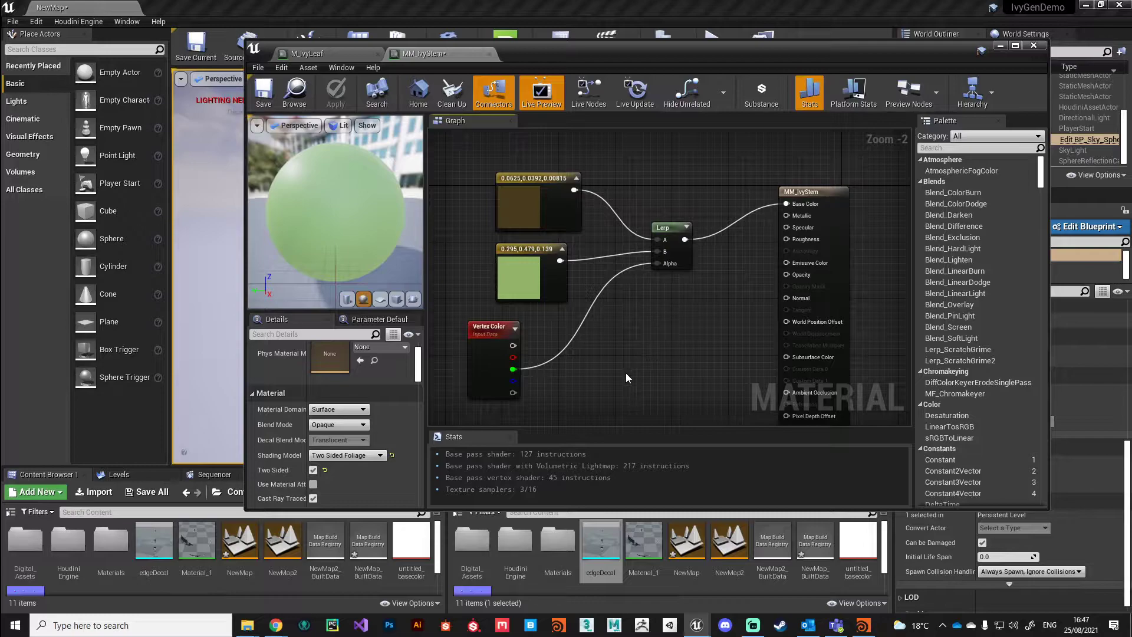
right_click_drag(626, 374, 672, 261)
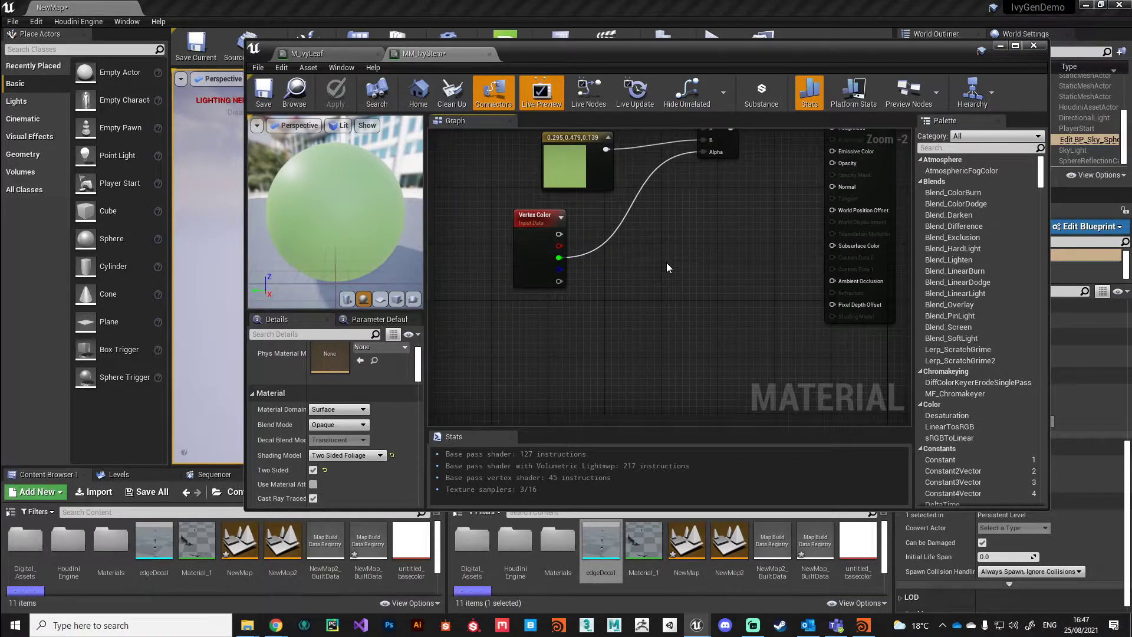
right_click(681, 334)
type("simp")
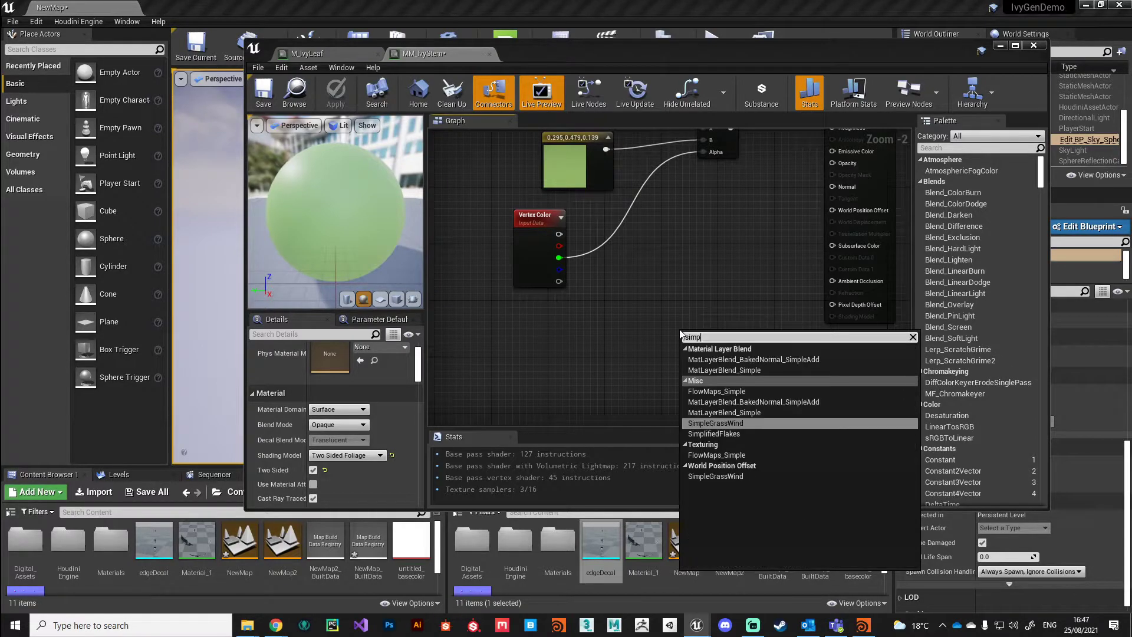
key("Return")
left_click_drag(700, 339, 674, 340)
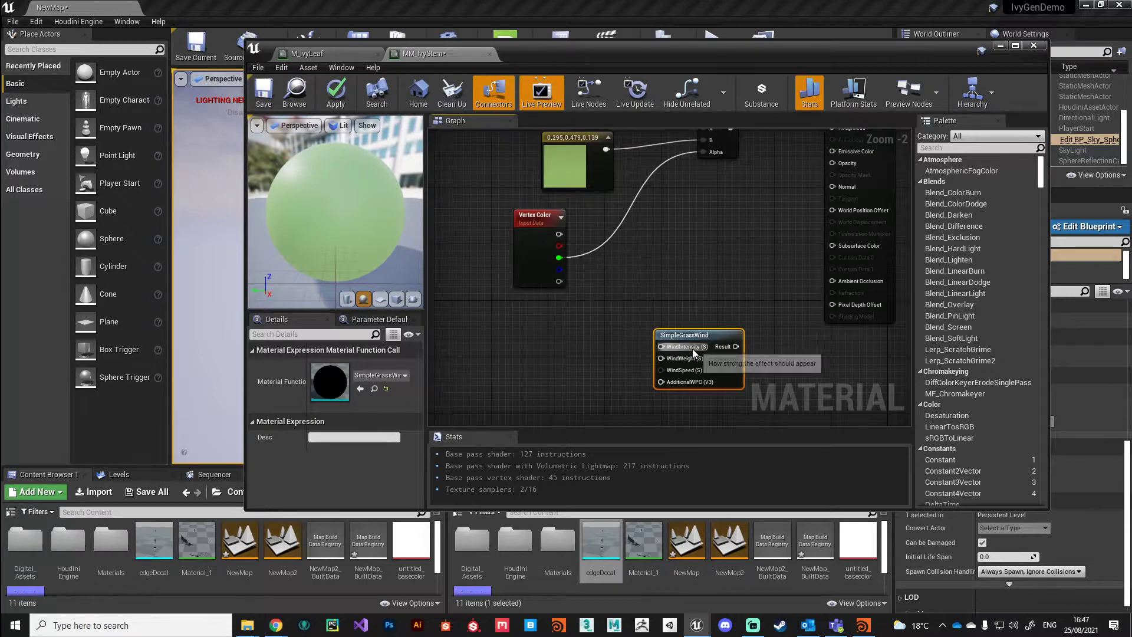
left_click_drag(691, 340, 712, 341)
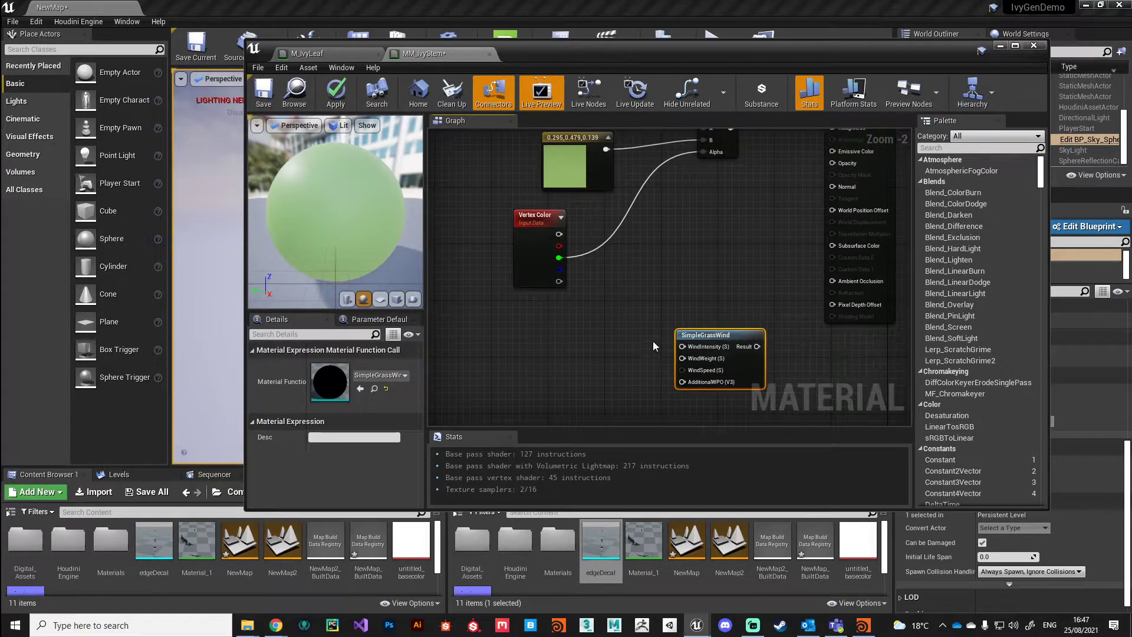
Step: Add a Multiply node and duplicate it into three stacked Multiply nodes
right_click(622, 330)
type("mul")
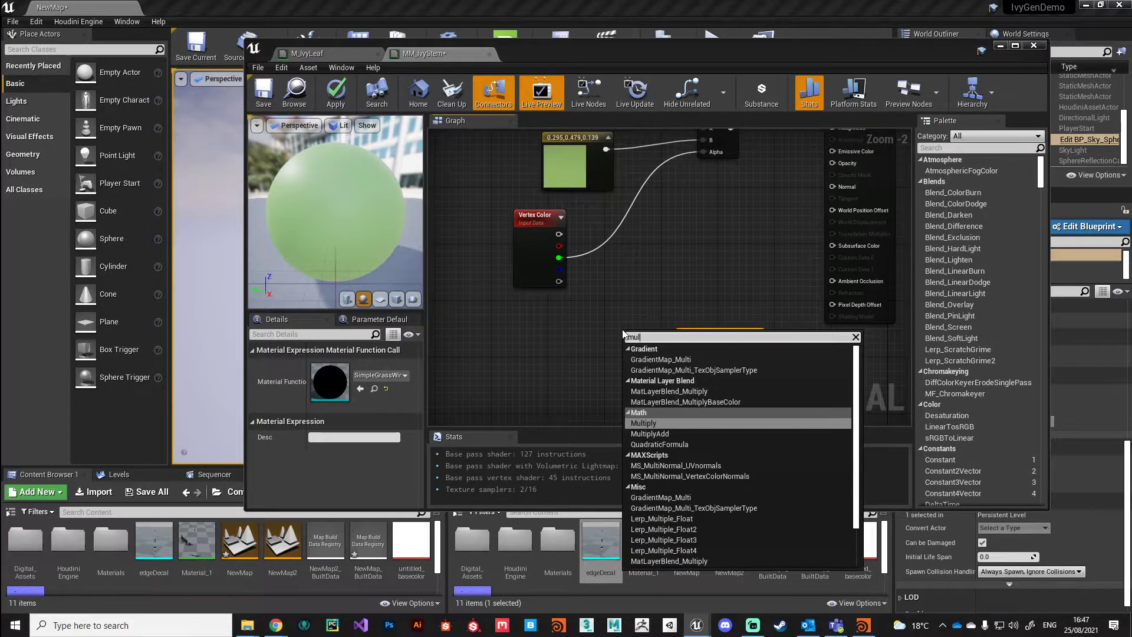
key("Return")
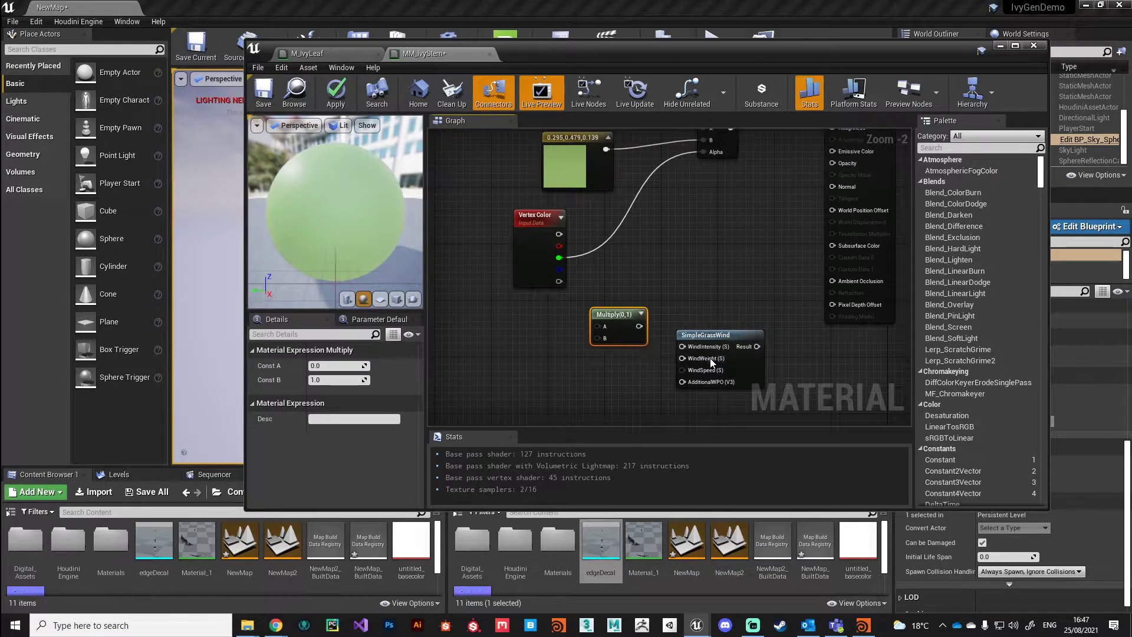
left_click_drag(710, 337, 724, 337)
left_click(616, 330)
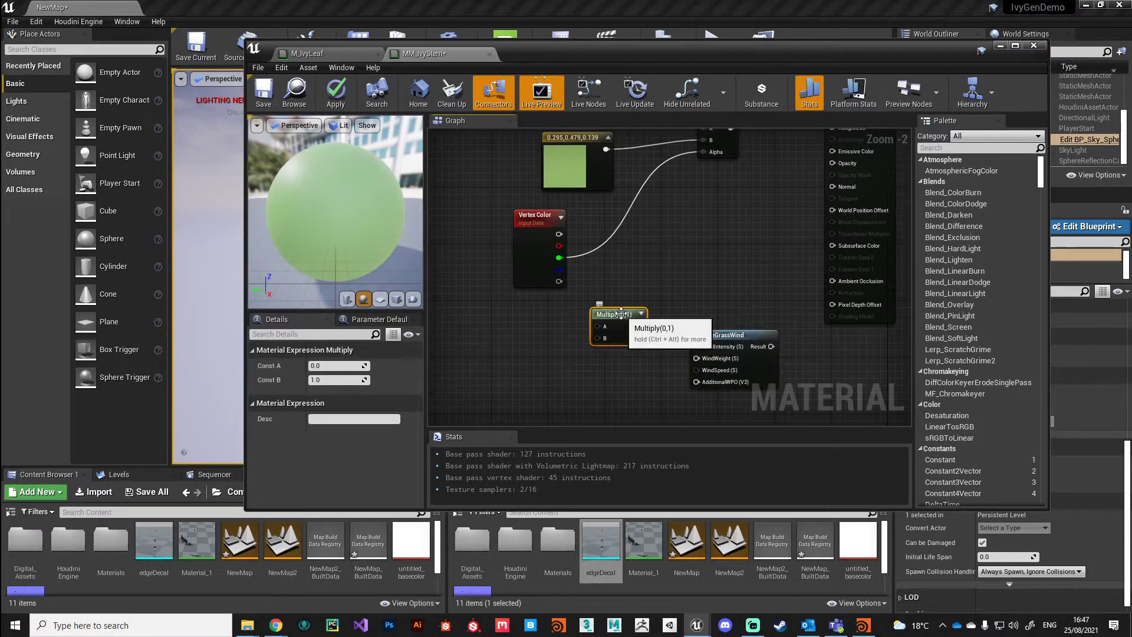
key("ctrl+v")
left_click_drag(638, 378, 613, 402)
key("ctrl+v")
Step: Wire vertex colour channels through the Multiplies into WindIntensity, WindWeight, WindSpeed, plus AdditionalWPO
right_click_drag(561, 364, 605, 306)
left_click_drag(601, 175, 639, 254)
left_click_drag(600, 186, 639, 304)
left_click_drag(600, 198, 638, 353)
left_click_drag(676, 254, 738, 275)
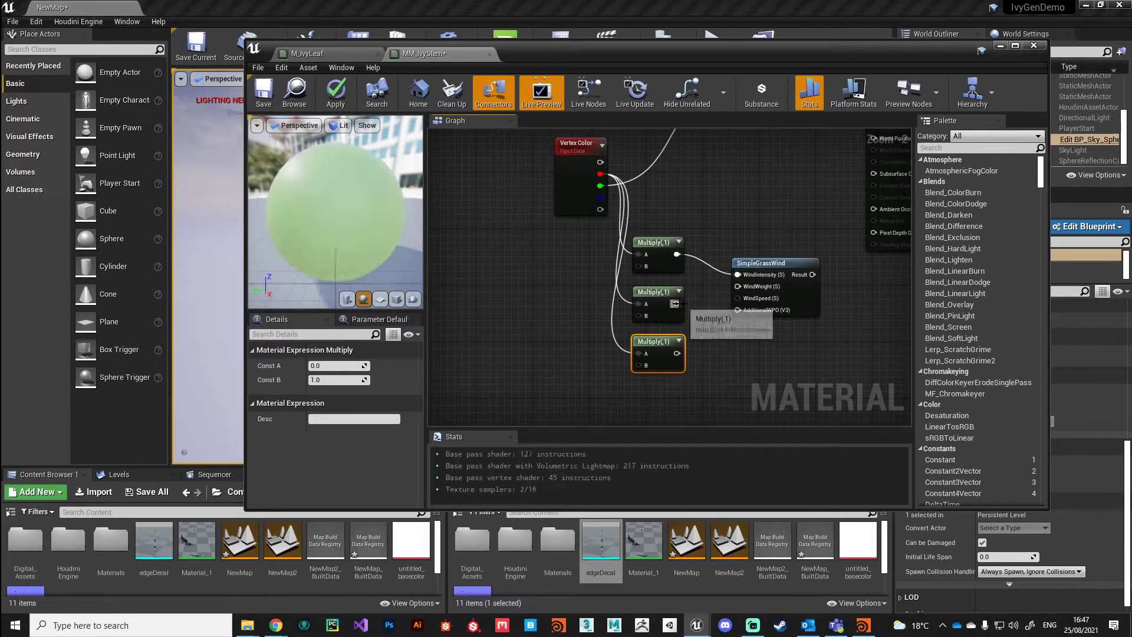
left_click_drag(677, 304, 738, 286)
left_click_drag(677, 353, 737, 297)
left_click_drag(602, 177, 738, 310)
Step: Connect the SimpleGrassWind result to World Position Offset and review the wiring
right_click_drag(756, 230, 631, 289)
left_click_drag(684, 360, 747, 225)
right_click_drag(613, 288, 691, 260)
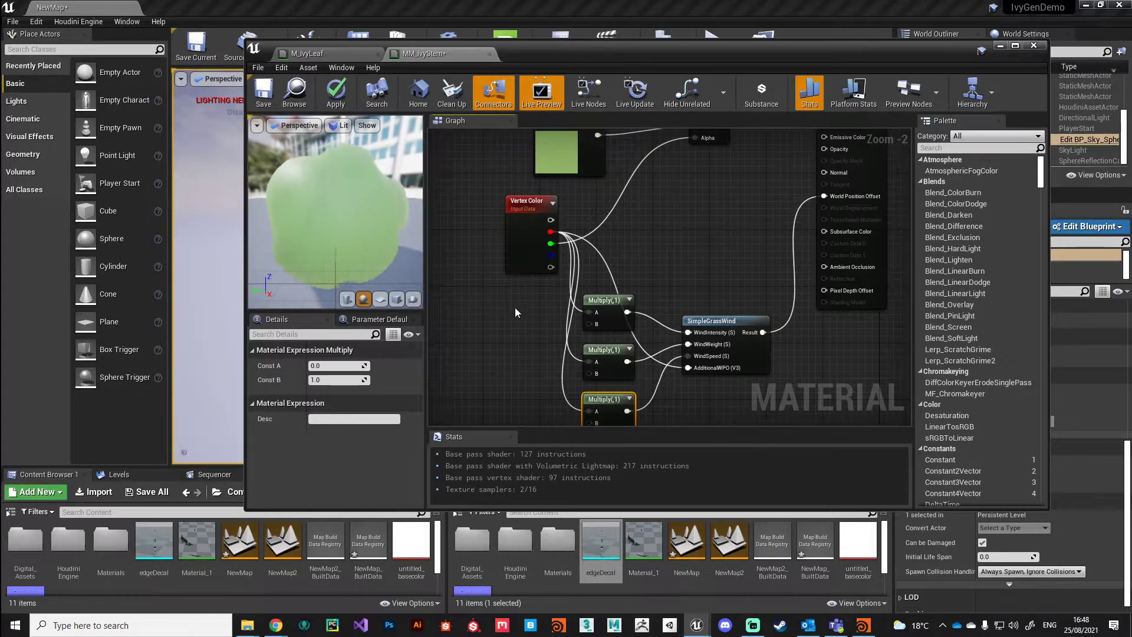
right_click_drag(500, 362, 574, 337)
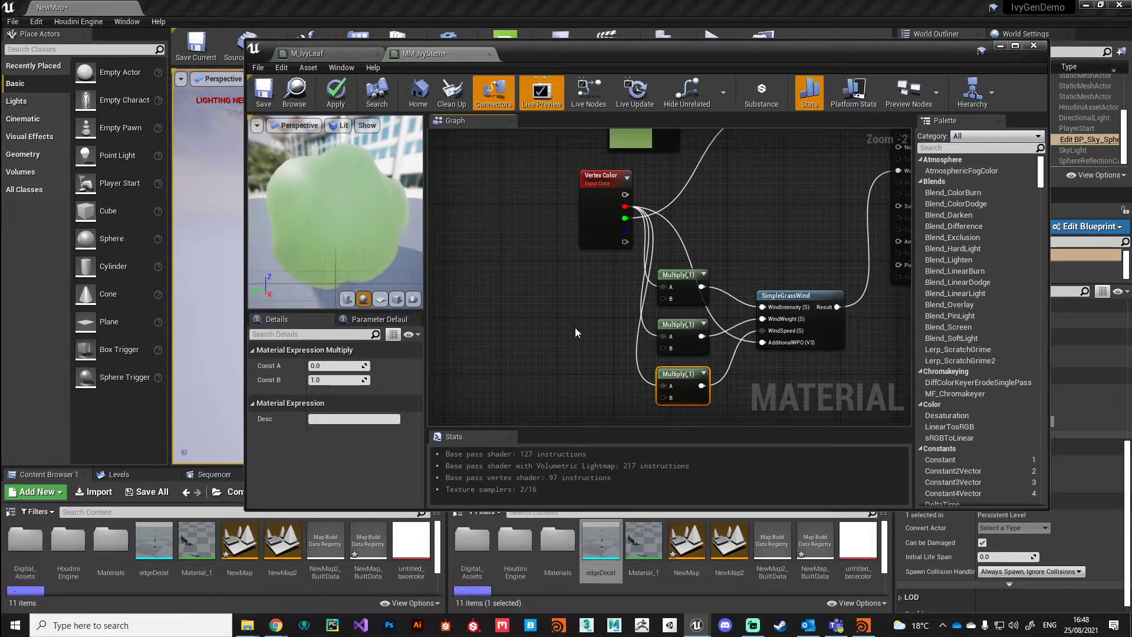
left_click(143, 589)
left_click_drag(627, 52, 1131, 101)
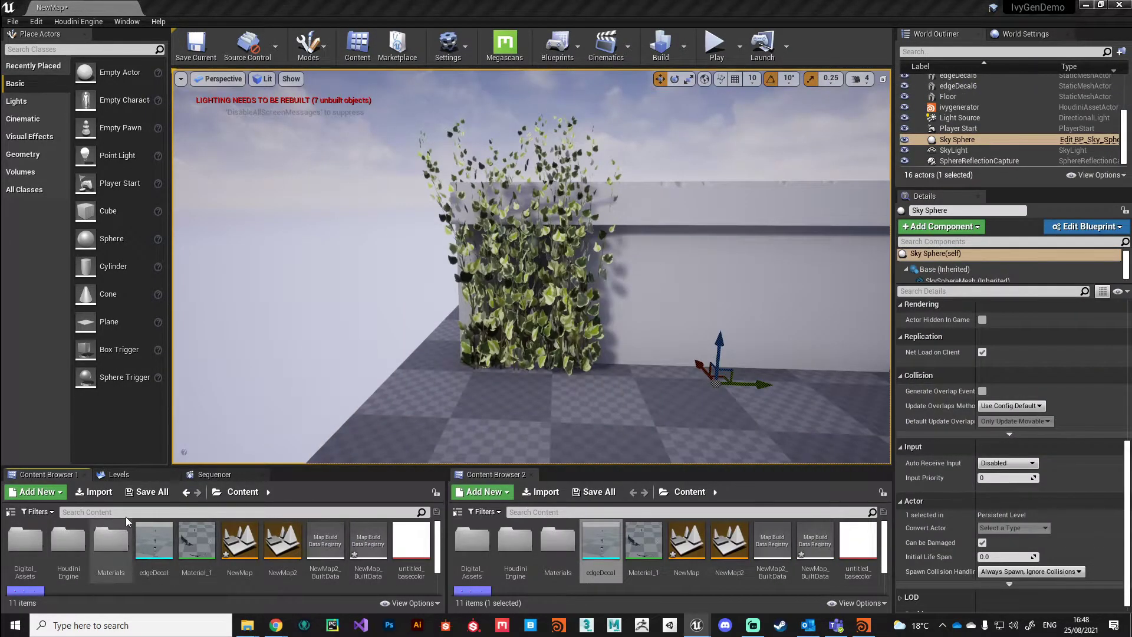
Step: In Content > Materials, add a Material Function asset named MF_WindValues and open its editor
double_click(111, 539)
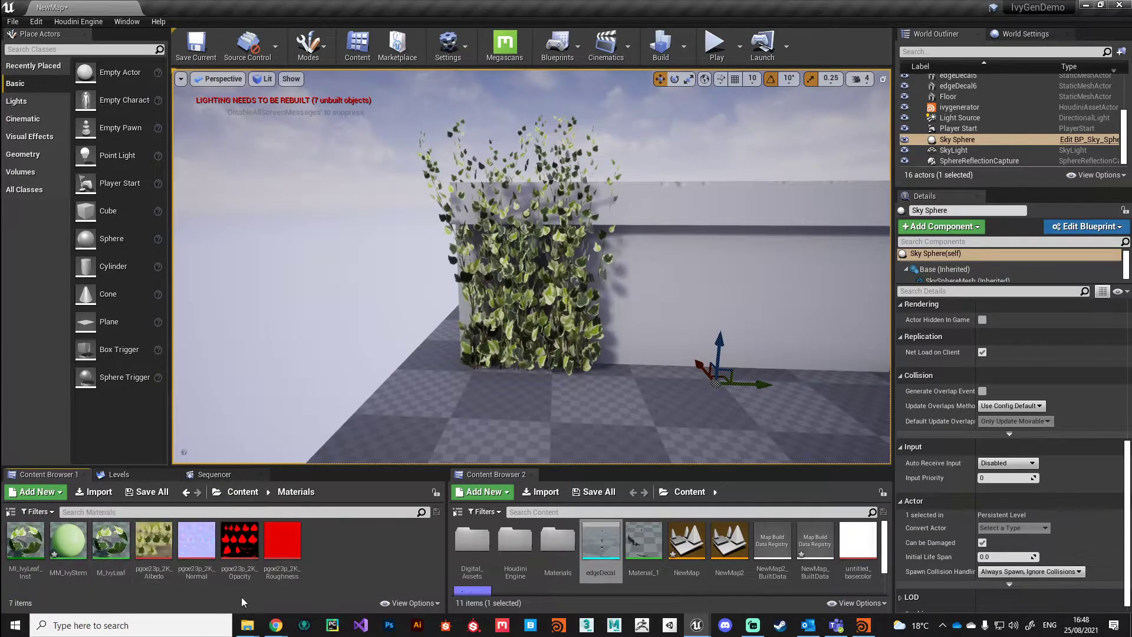
right_click(335, 543)
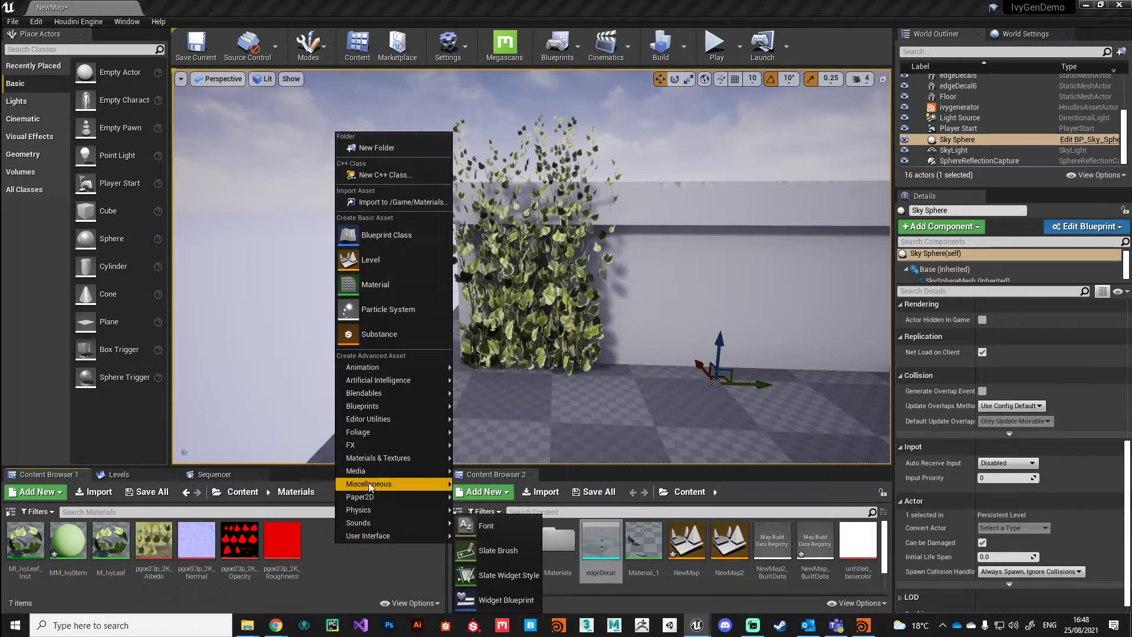
mouse_move(387, 457)
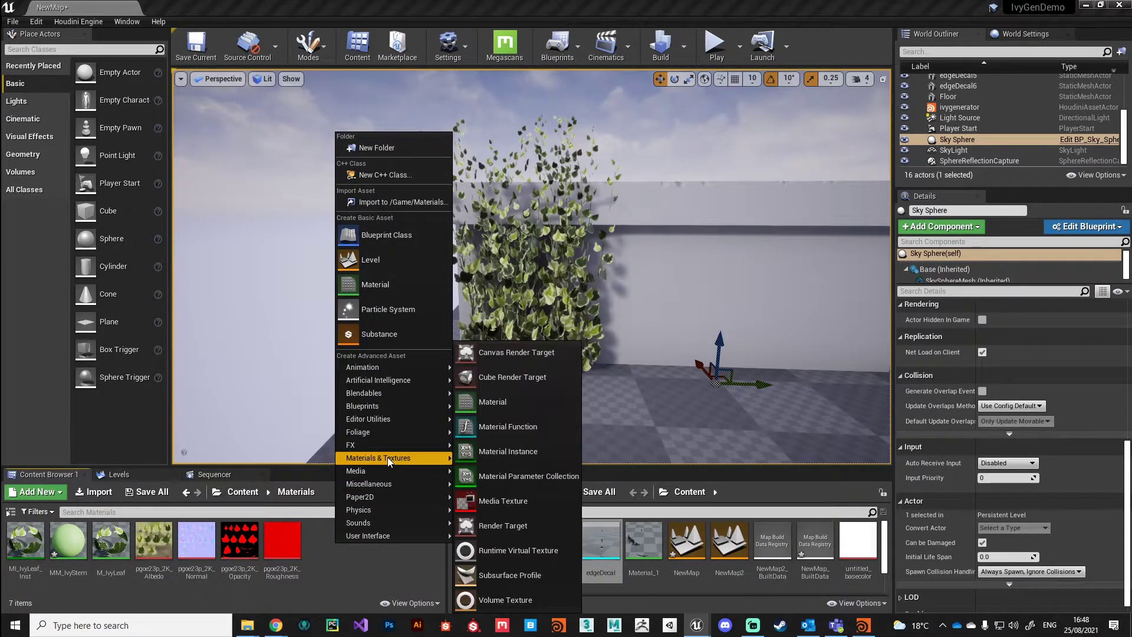
left_click(525, 433)
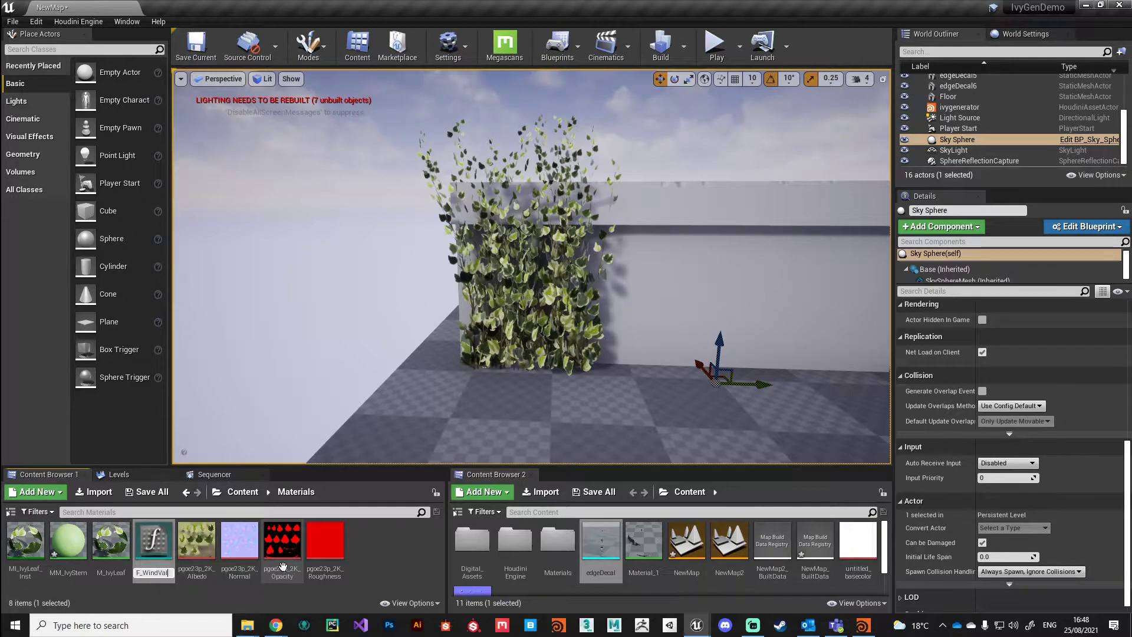
type("MF_WindValues")
key("Return")
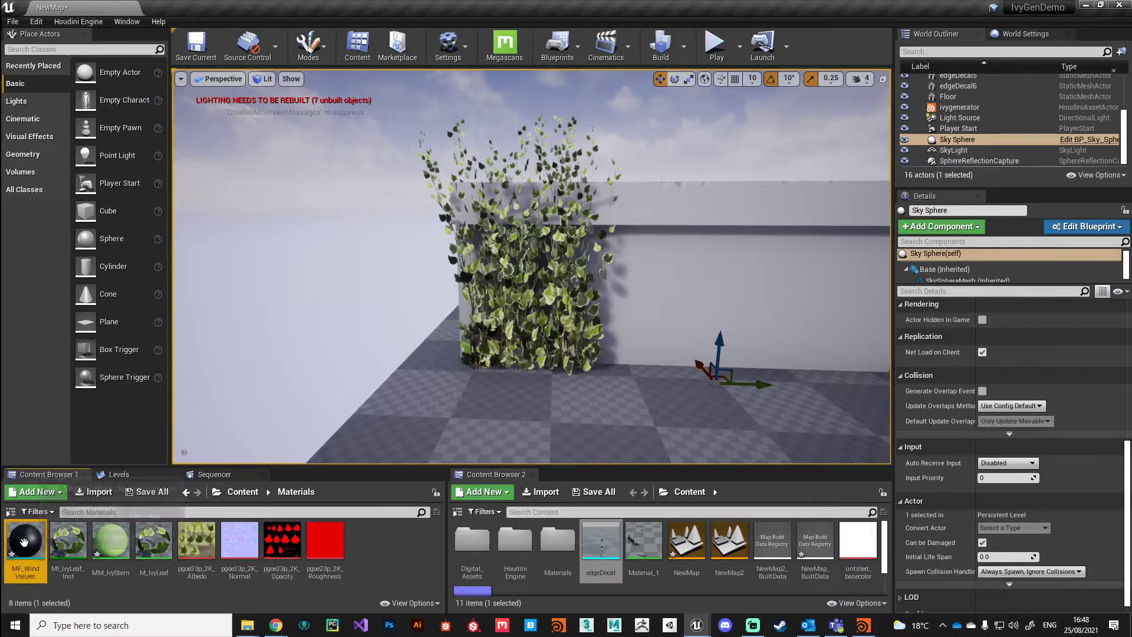
double_click(24, 541)
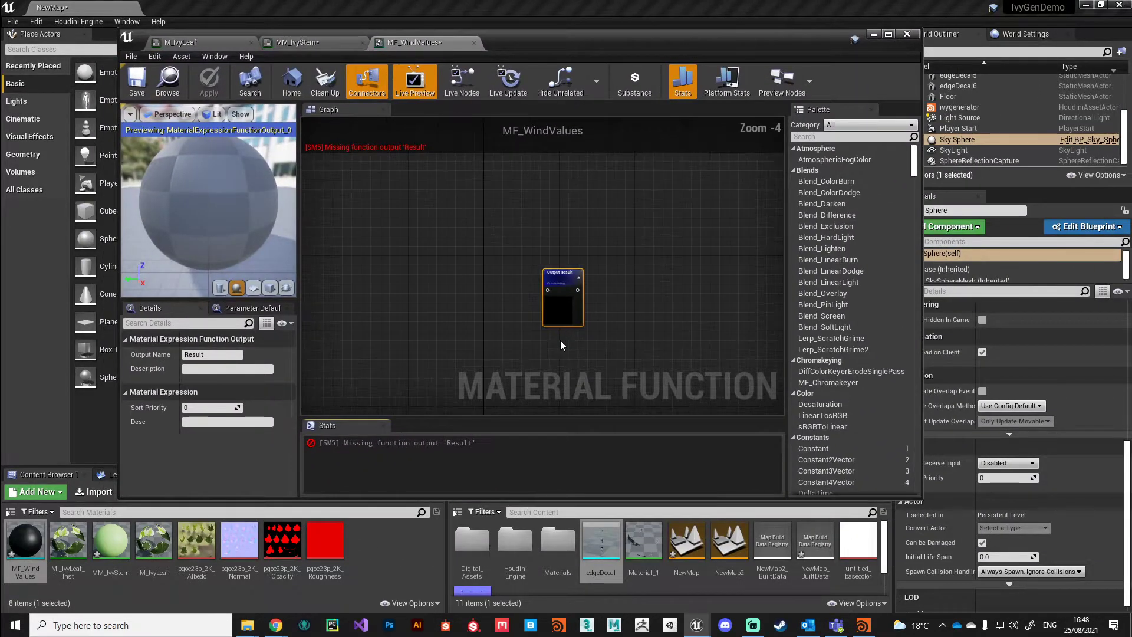
Step: Add a 0.25 Constant, wire it into the function output, and name that output Intensity
scroll(554, 349, "up", 2)
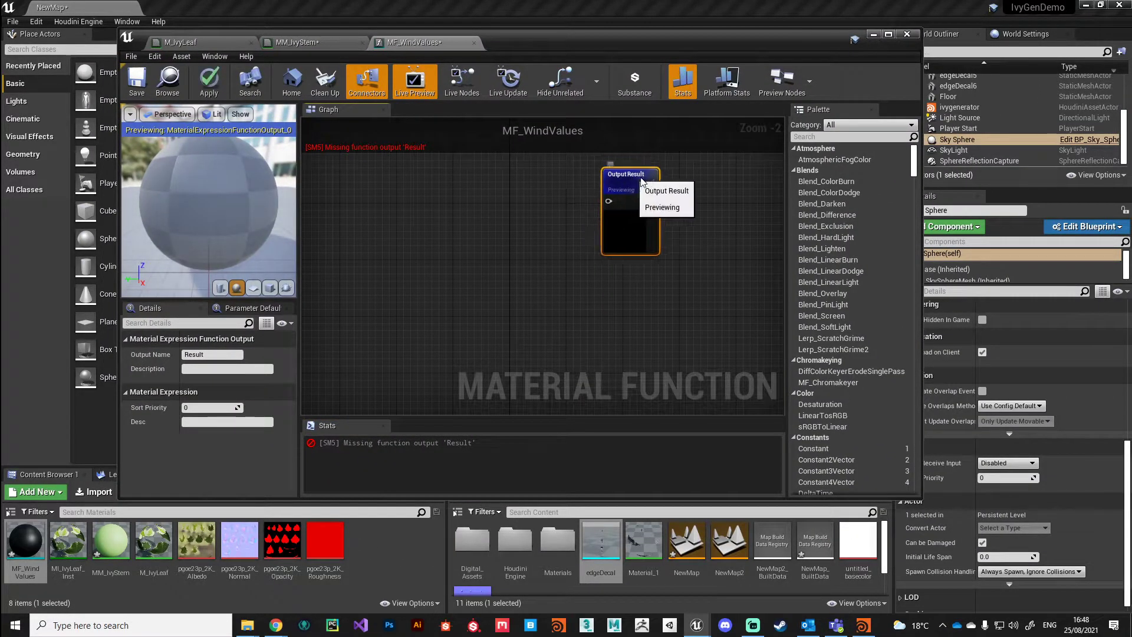
left_click_drag(650, 183, 714, 183)
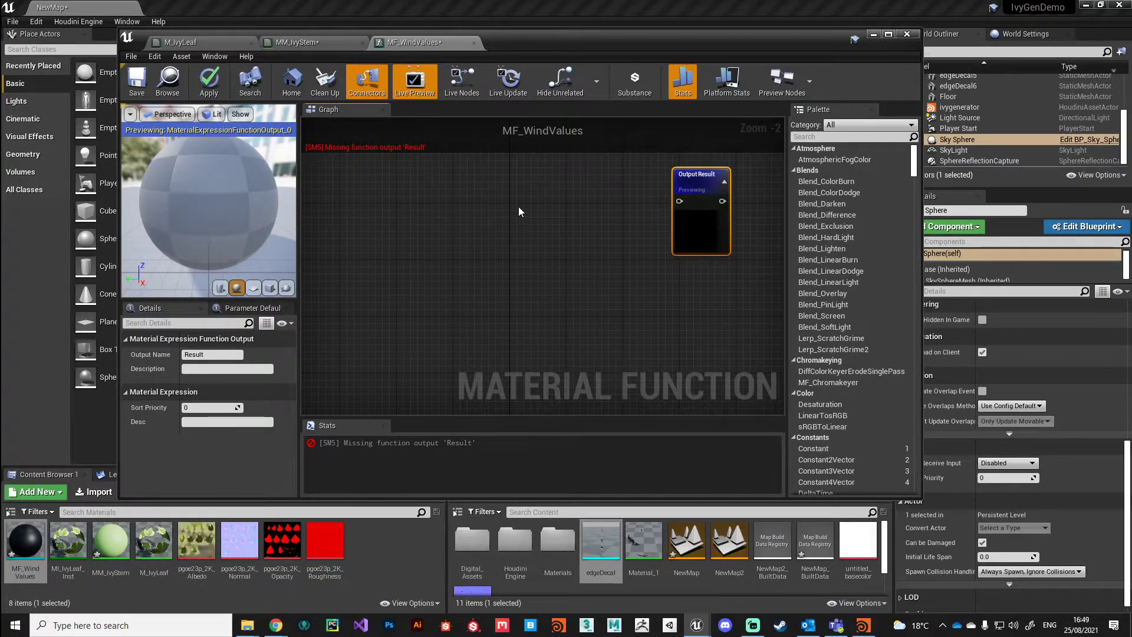
right_click_drag(533, 222, 453, 284)
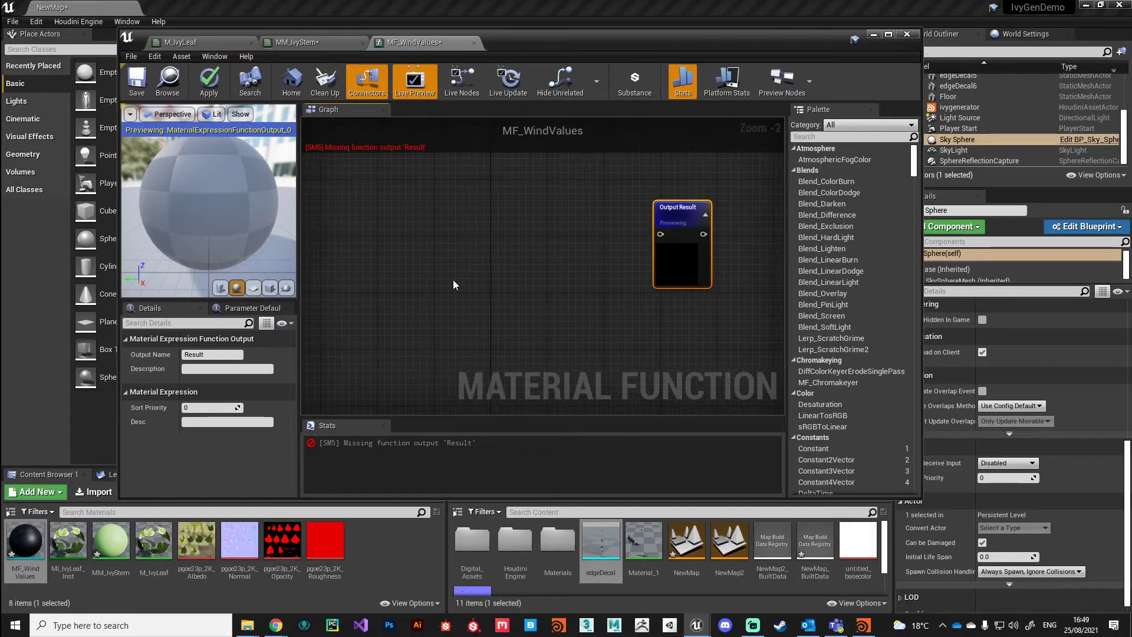
left_click(489, 234)
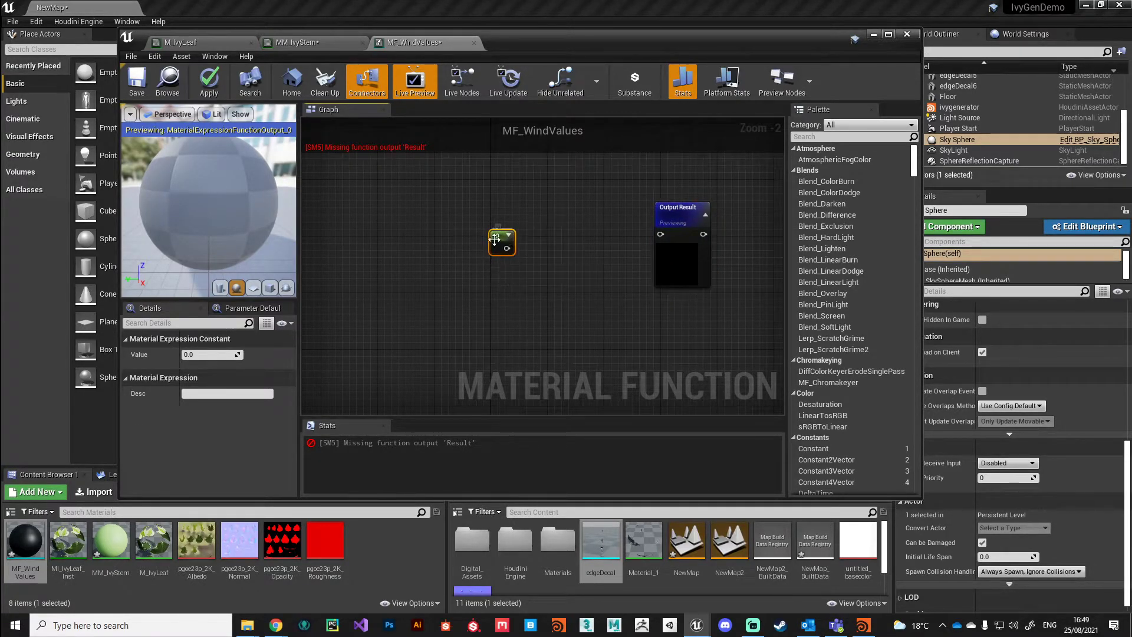
left_click_drag(494, 238, 505, 215)
left_click(198, 354)
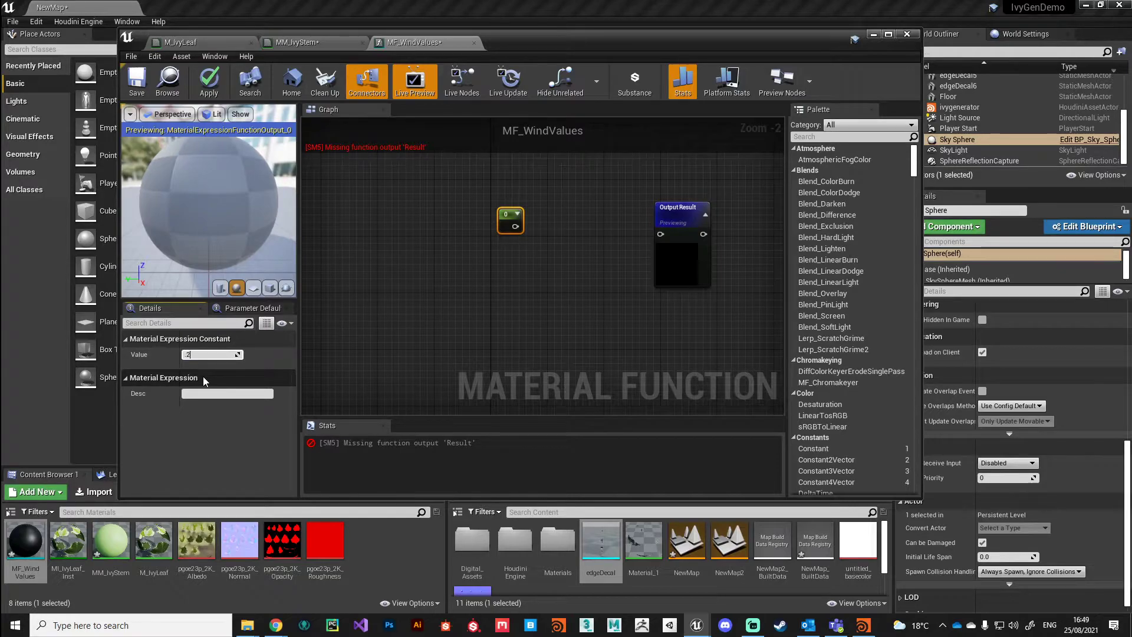
type("0.25")
key("Return")
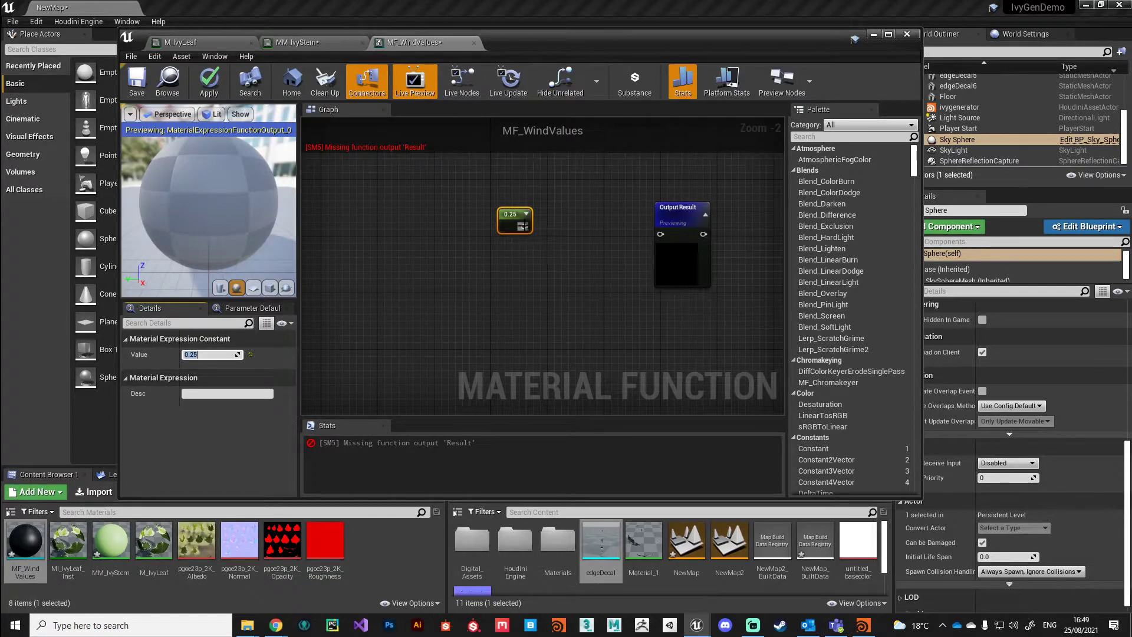
left_click_drag(524, 227, 660, 234)
left_click(677, 215)
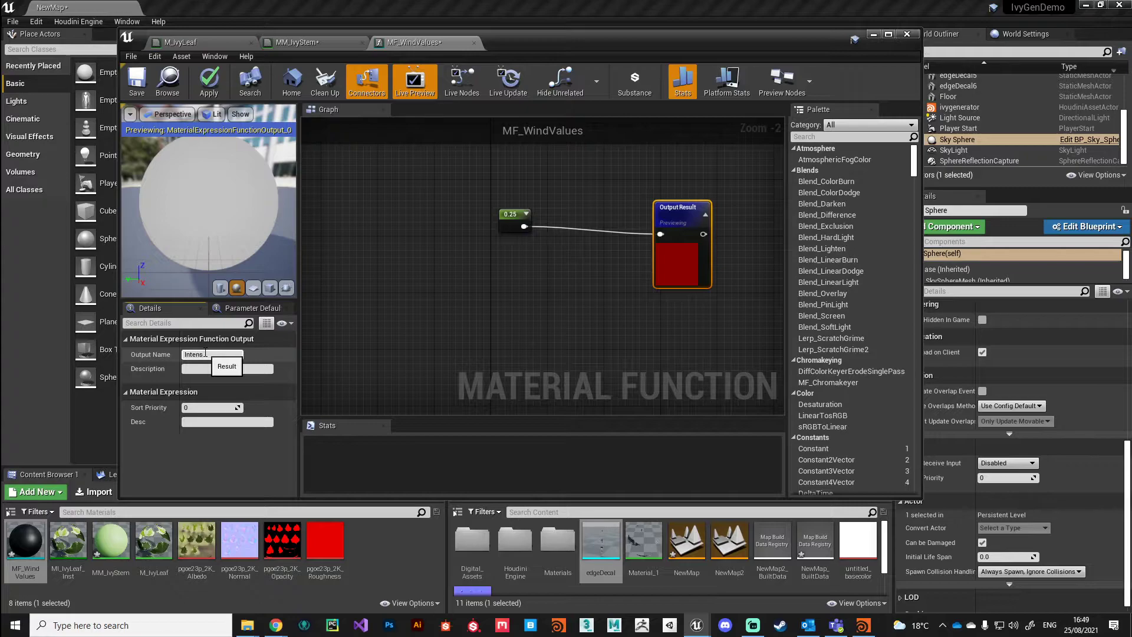
key("Return")
Step: Copy the constant-and-output pair and rename the duplicated output Weight
left_click_drag(515, 353, 708, 211)
key("ctrl+c")
key("ctrl+v")
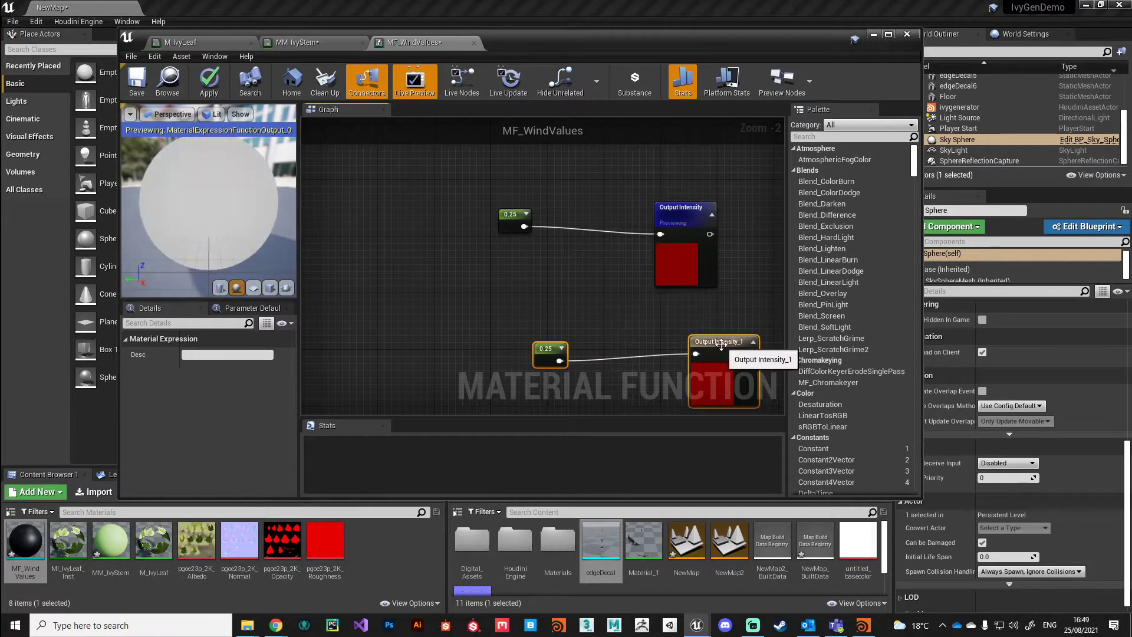
left_click_drag(719, 343, 688, 310)
left_click(687, 308)
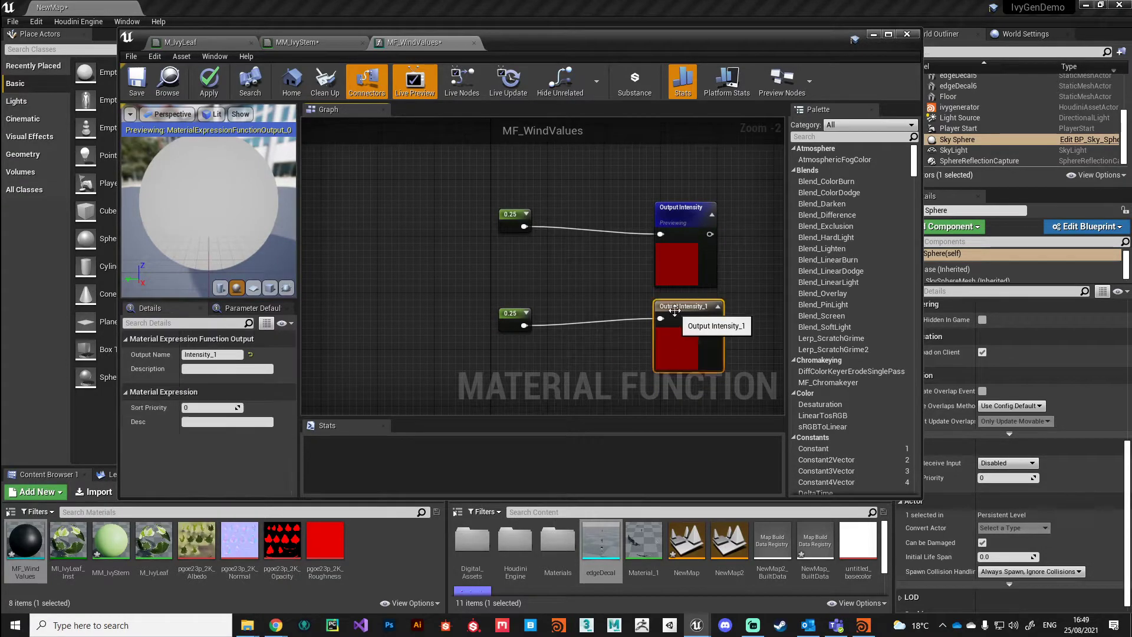
left_click(224, 355)
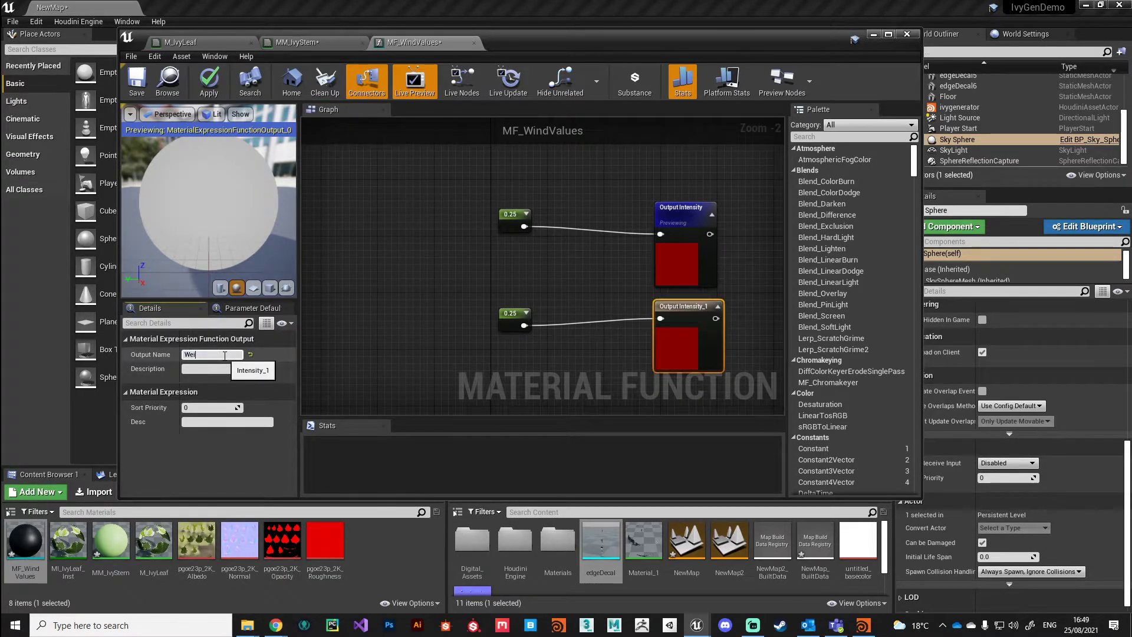
type("Weight")
key("Return")
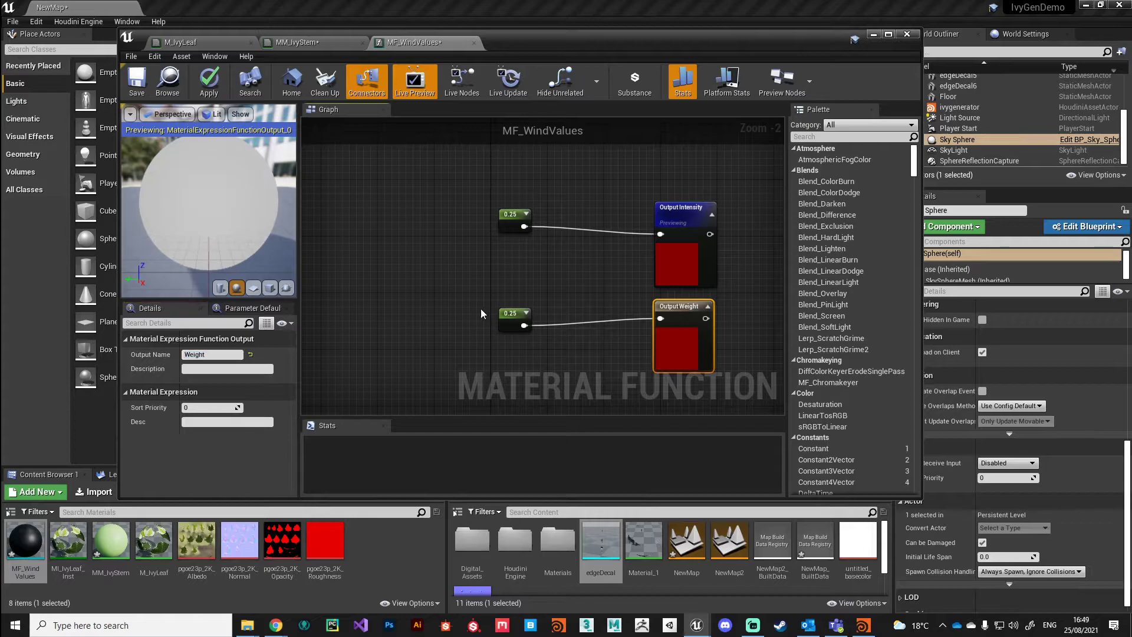
Step: Paste a third constant-and-output pair and name its output Speed
scroll(583, 365, "down", 1)
right_click_drag(582, 365, 536, 267)
key("ctrl+v")
left_click_drag(593, 299, 605, 287)
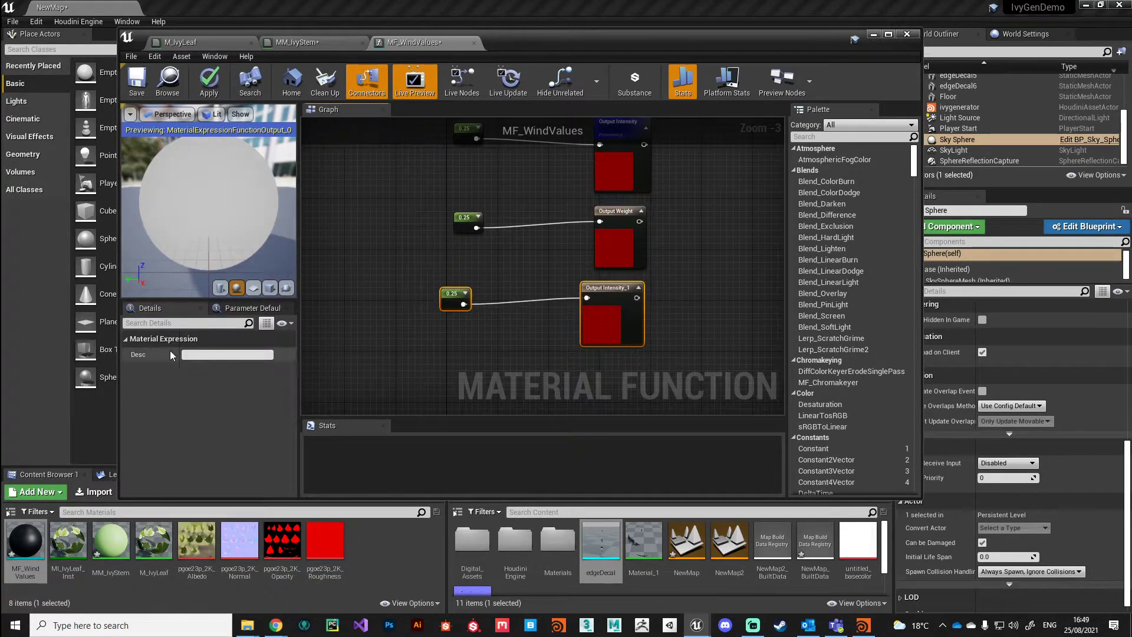
left_click(534, 346)
left_click(594, 303)
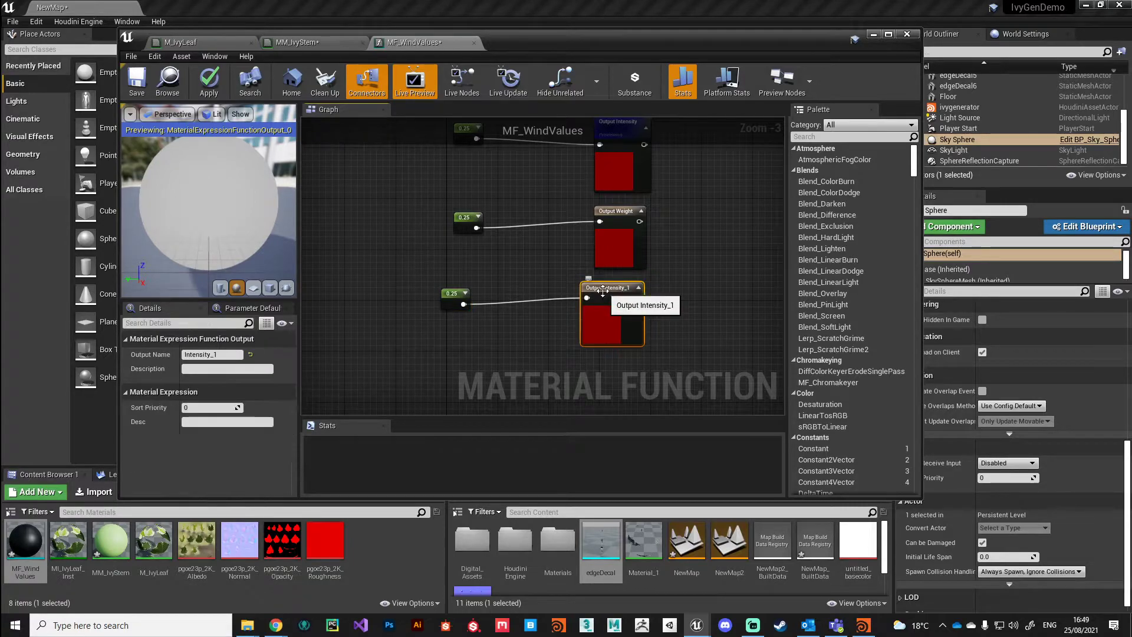
left_click(227, 355)
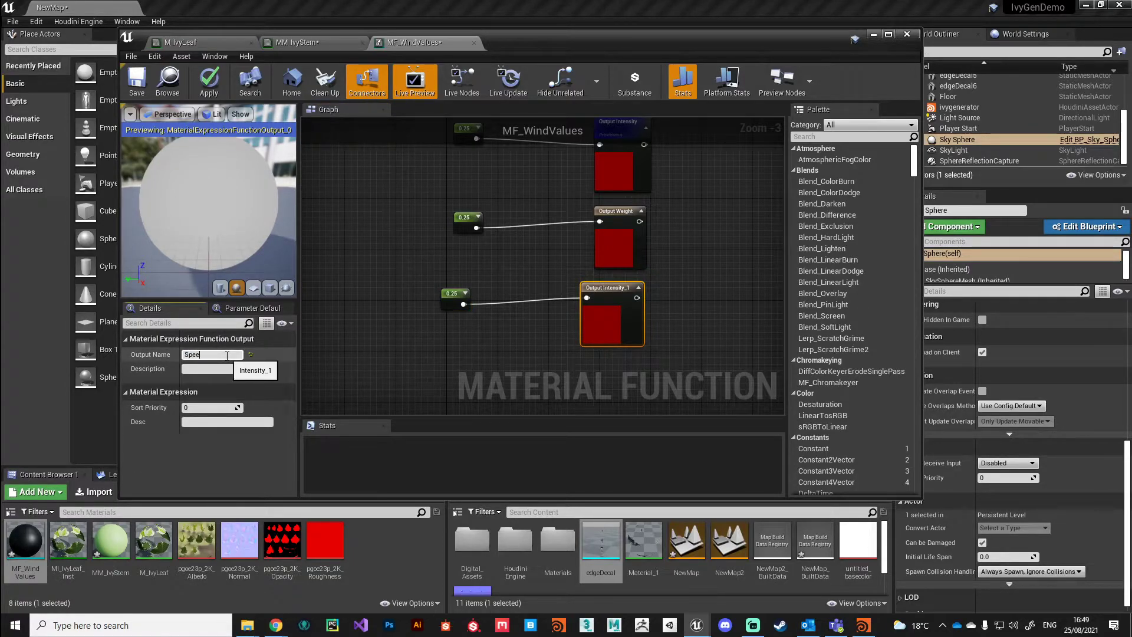
key("Return")
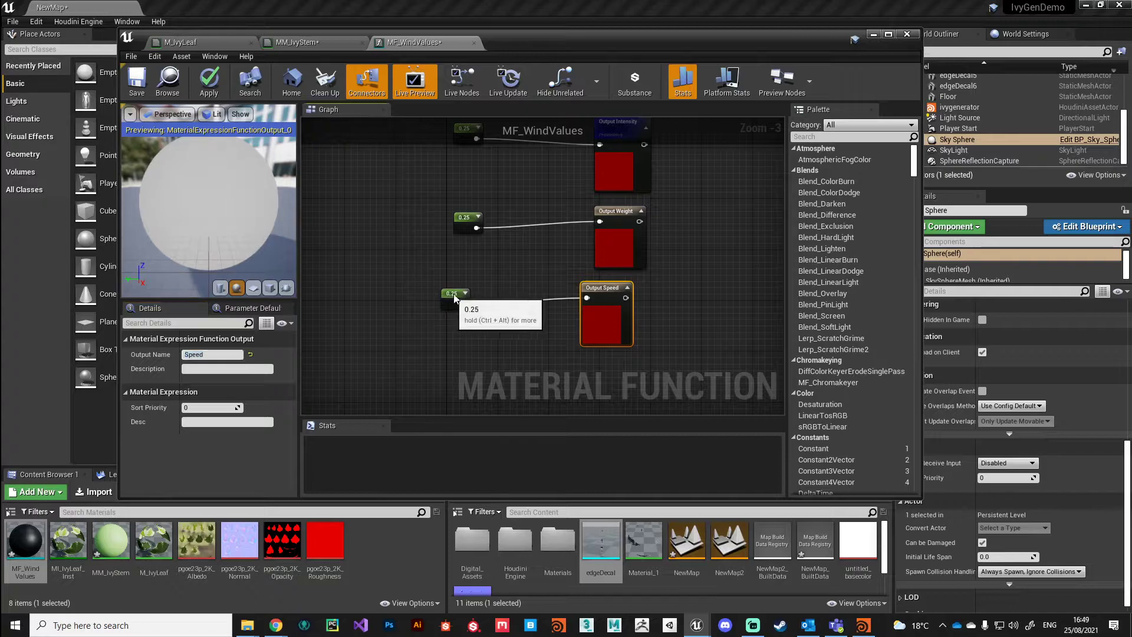
Step: Line up the three constants next to their outputs
left_click_drag(454, 299, 462, 299)
right_click_drag(426, 199, 425, 239)
left_click_drag(463, 185, 466, 245)
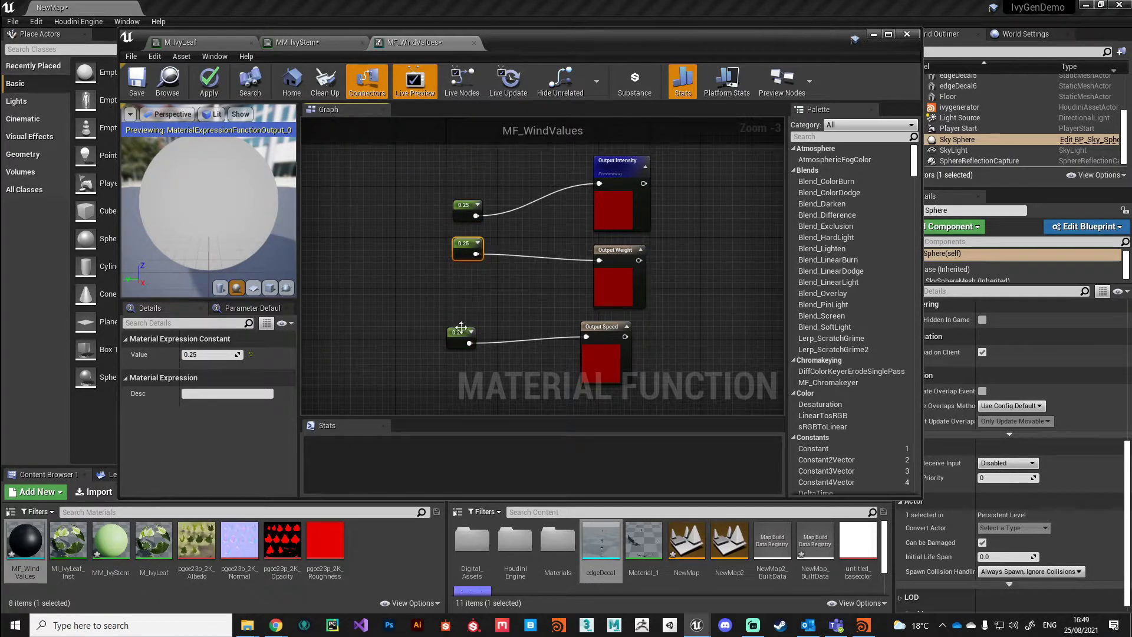
left_click_drag(461, 330, 526, 212)
left_click(434, 313)
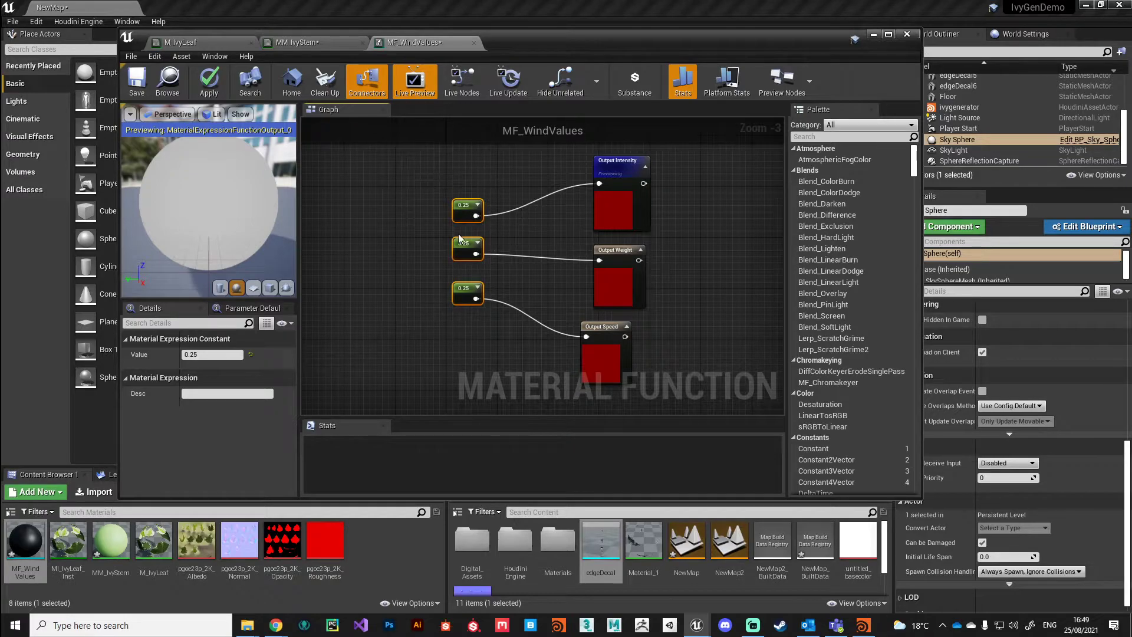
Step: Convert the three constants to parameters and name the first one Intensity
right_click(465, 207)
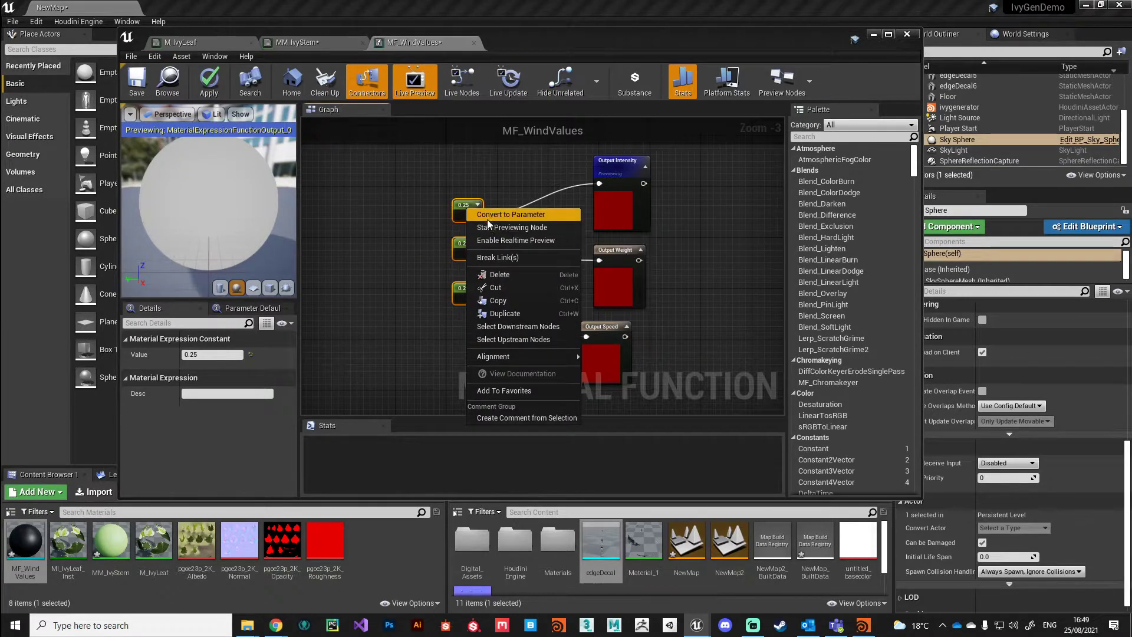
left_click(507, 230)
left_click(475, 211)
left_click(215, 354)
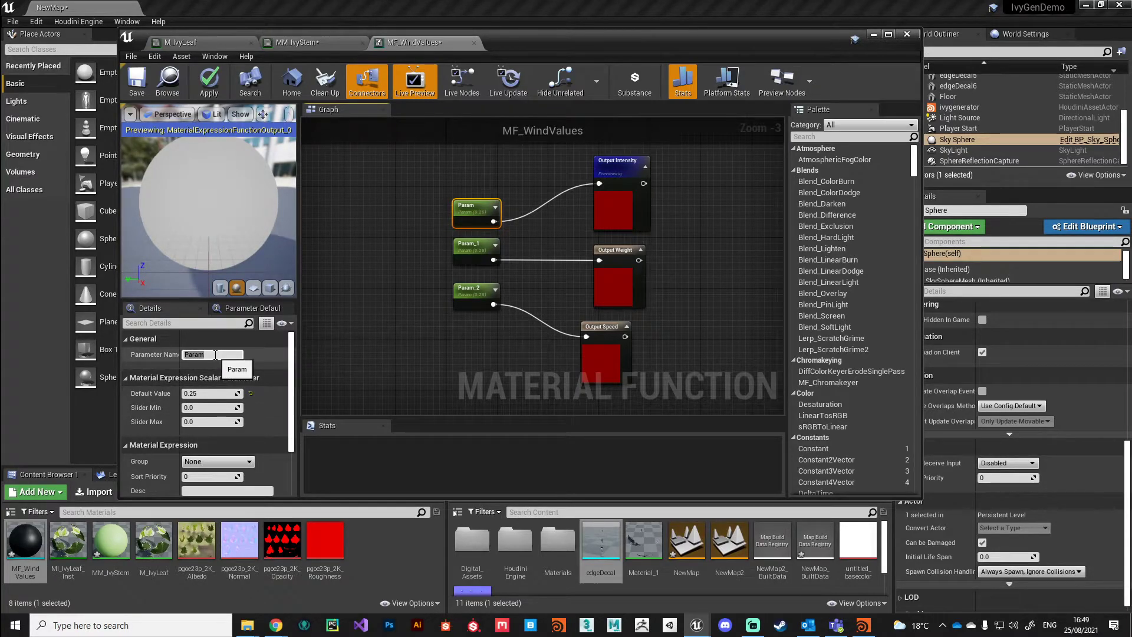
left_click(222, 339)
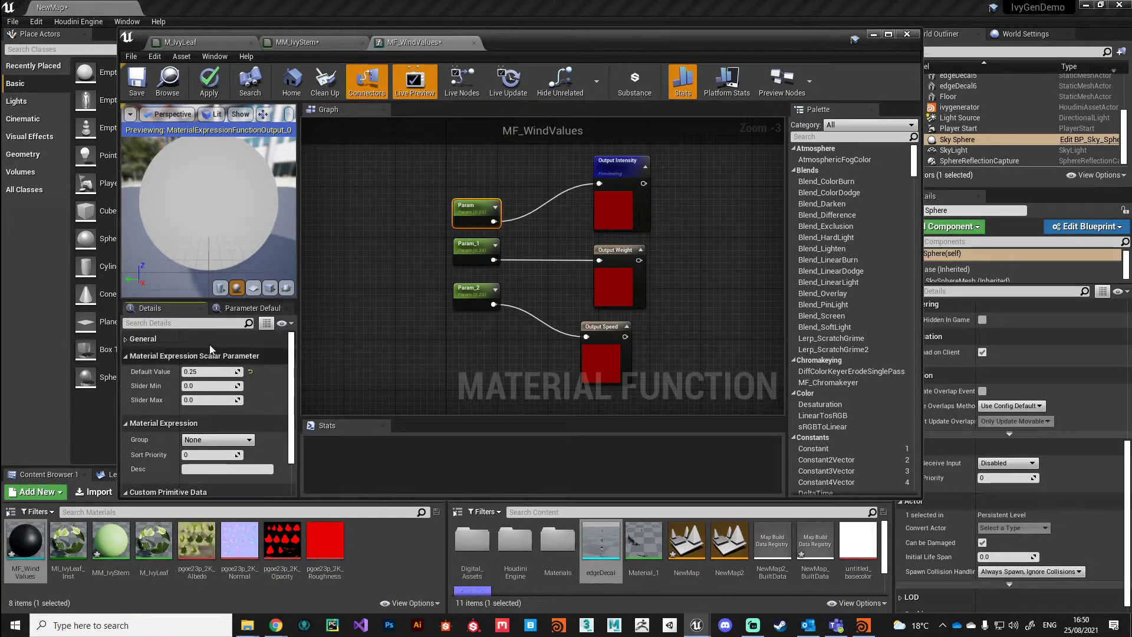
left_click(210, 340)
left_click(208, 354)
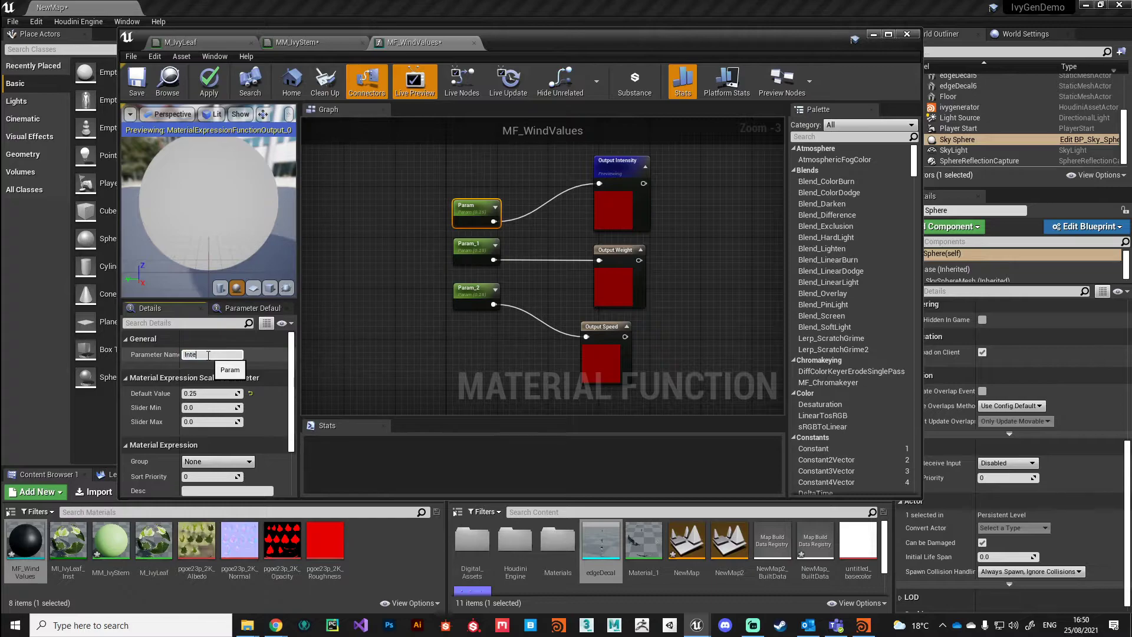
type("Intensity")
key("Return")
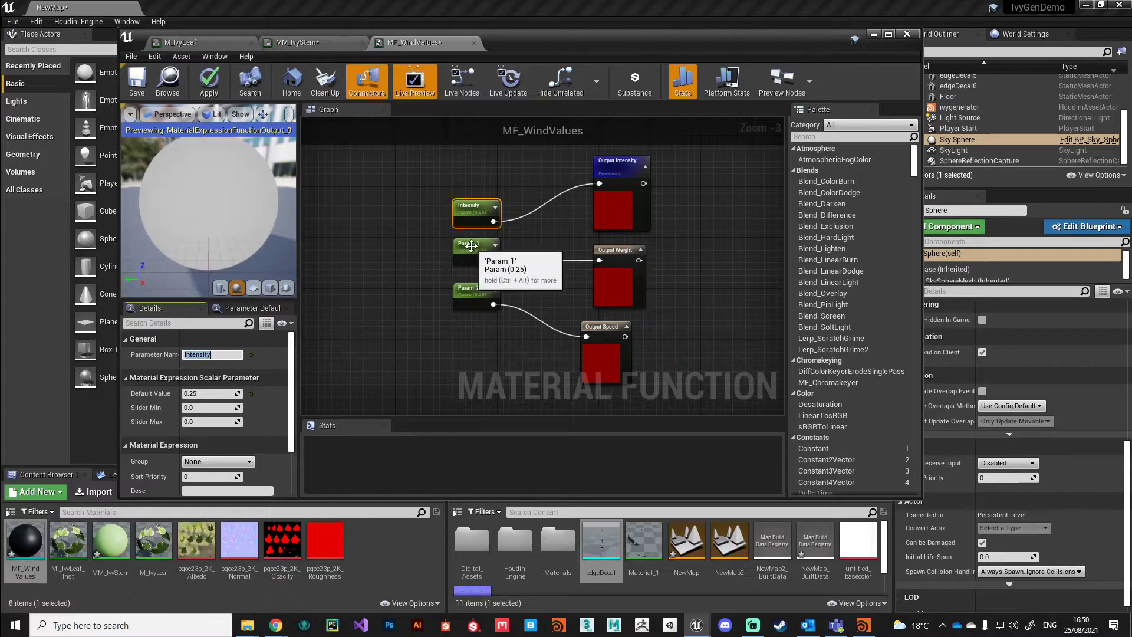
Step: Name the other two parameters Weight and Speed, then save MF_WindValues
left_click(475, 246)
left_click(221, 355)
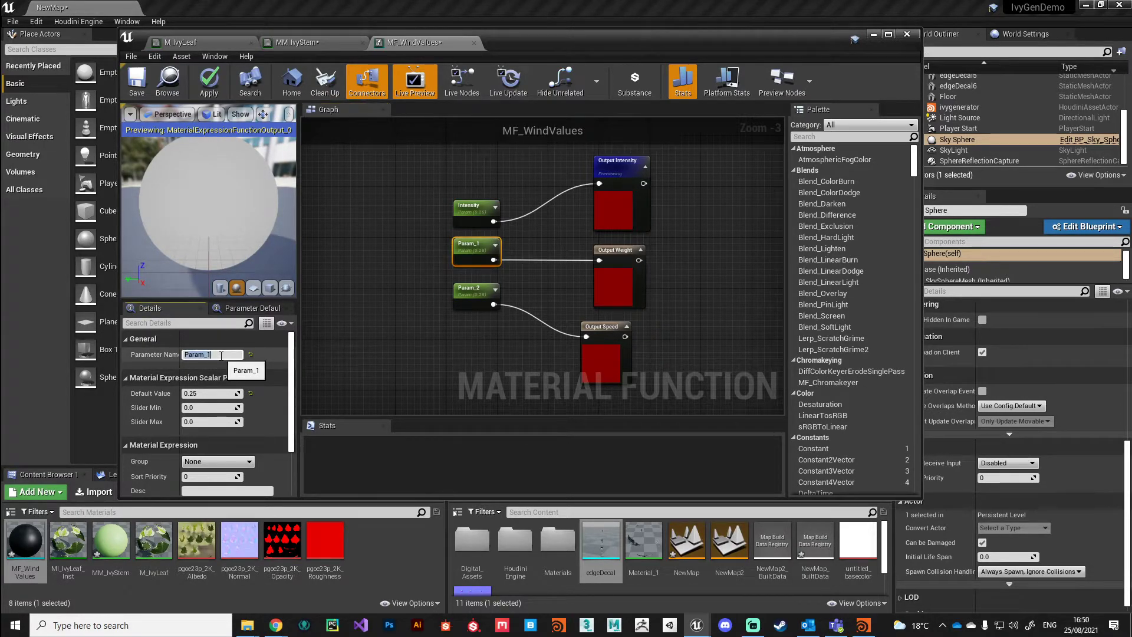
type("Weight")
key("Return")
left_click(474, 289)
left_click(211, 354)
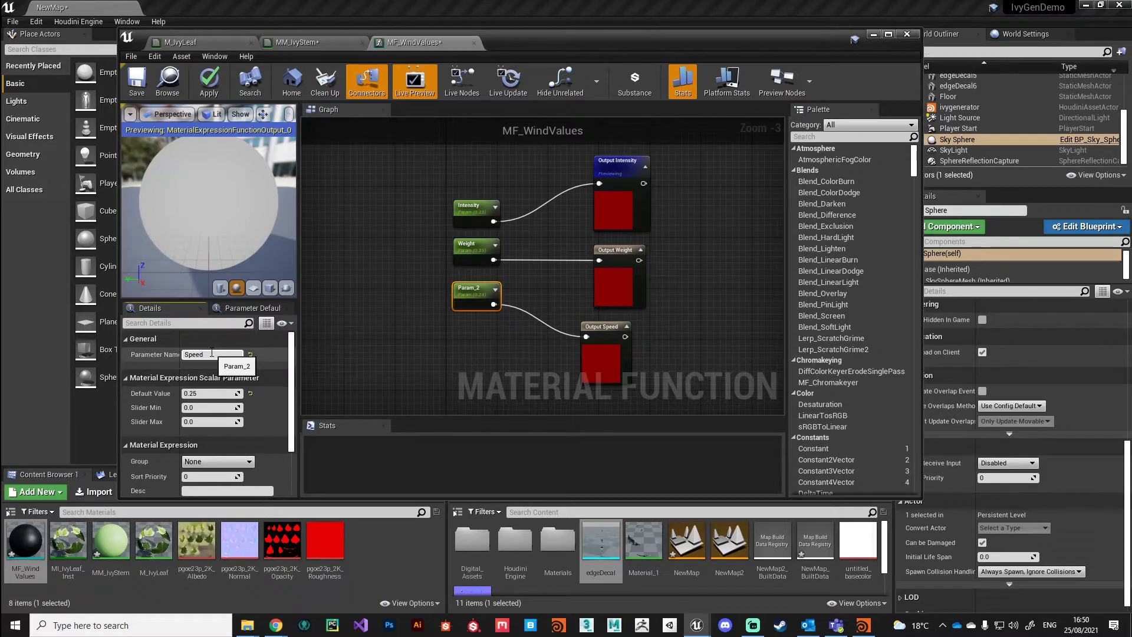
type("Speed")
key("Return")
left_click(369, 373)
left_click(208, 83)
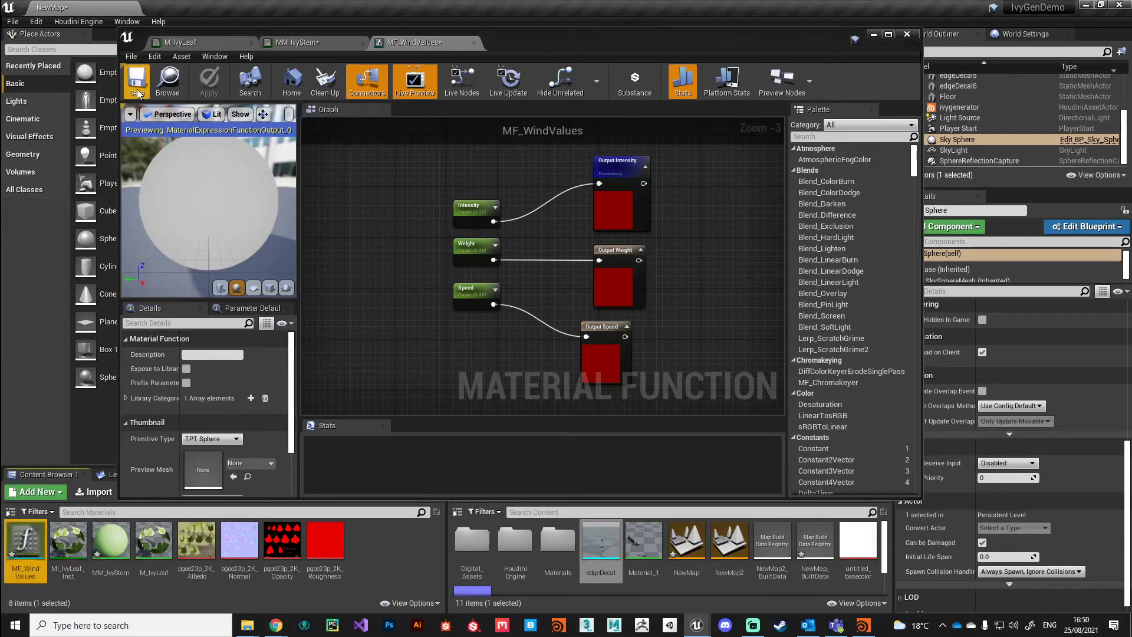
Step: Set the parameters' Slider Max to 1 and nudge the Output Speed node right
left_click(475, 223)
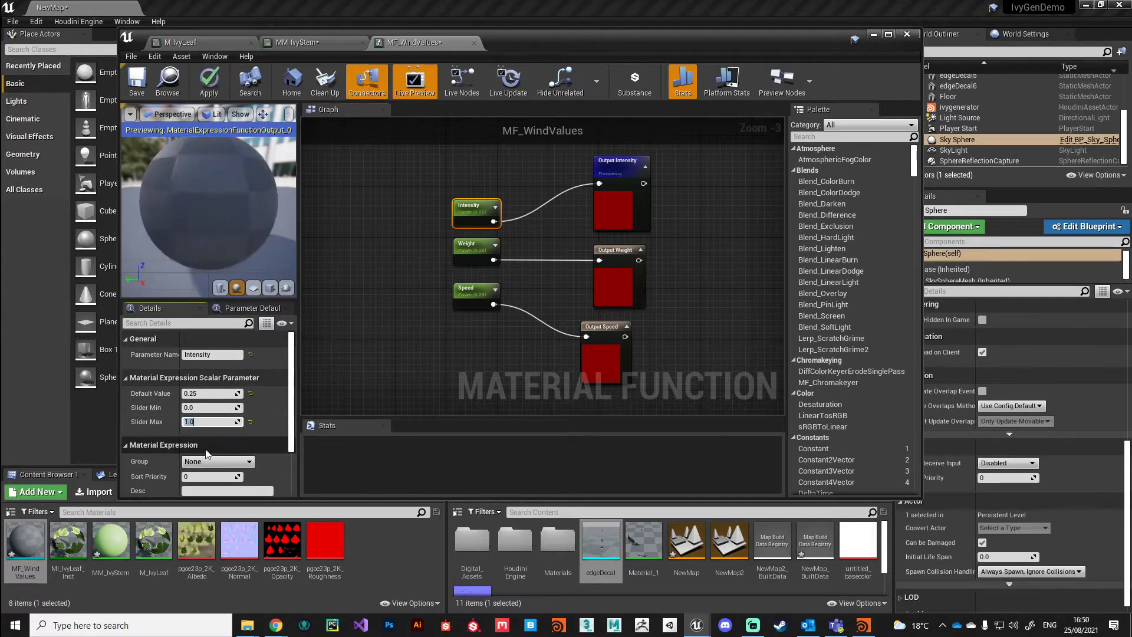
left_click(475, 247)
left_click(206, 422)
type("1")
key("Return")
left_click(473, 292)
left_click(204, 423)
type("1")
key("Return")
left_click(383, 366)
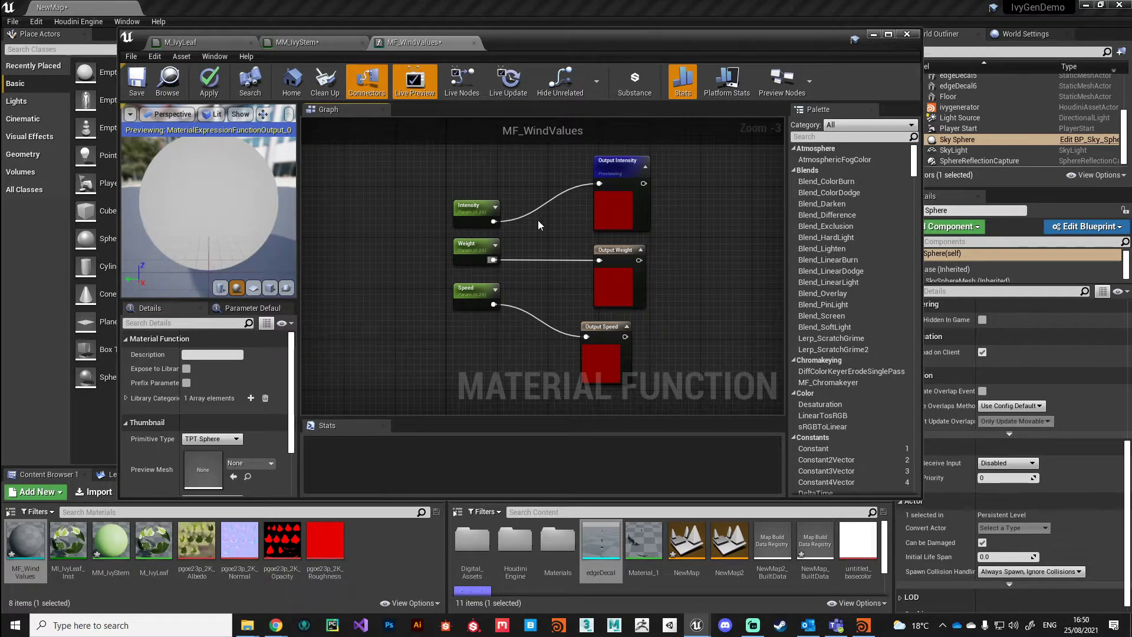
left_click_drag(601, 328, 615, 328)
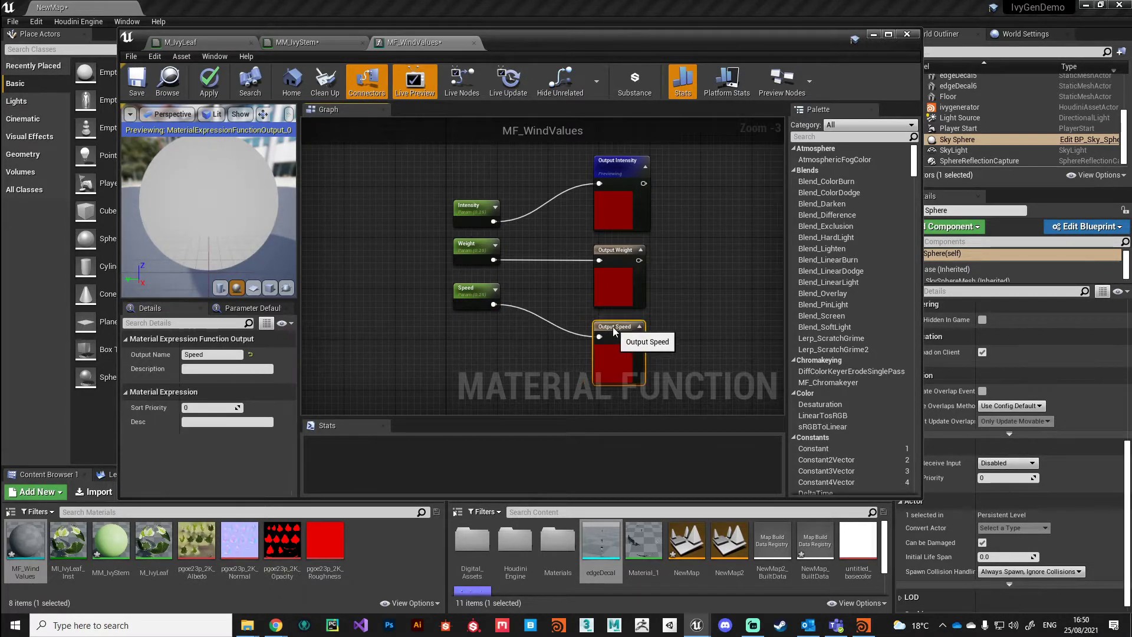
Step: Drop MF_WindValues into MM_IvyStem, wire Intensity, Weight and Speed into the Multiplies, and apply
left_click(205, 89)
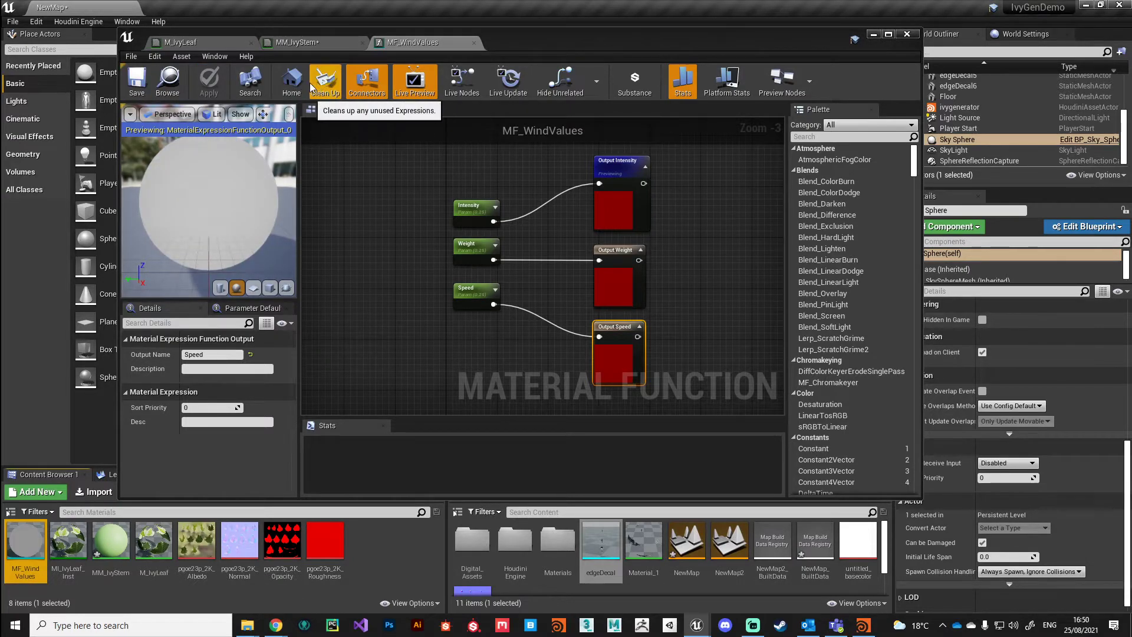
left_click(297, 43)
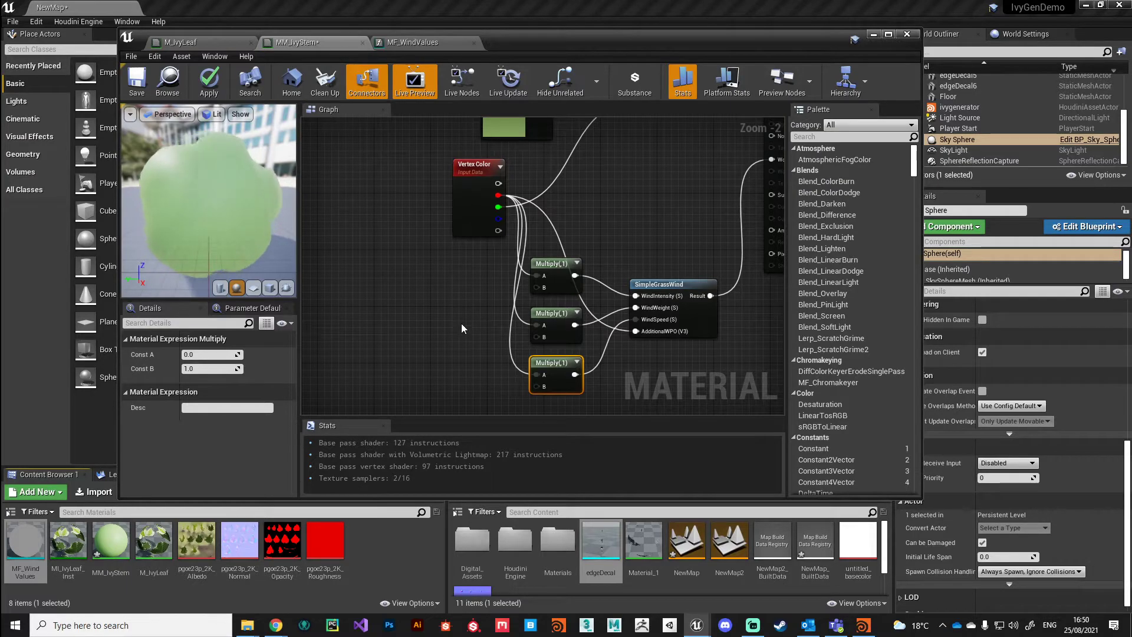
left_click_drag(25, 535, 380, 309)
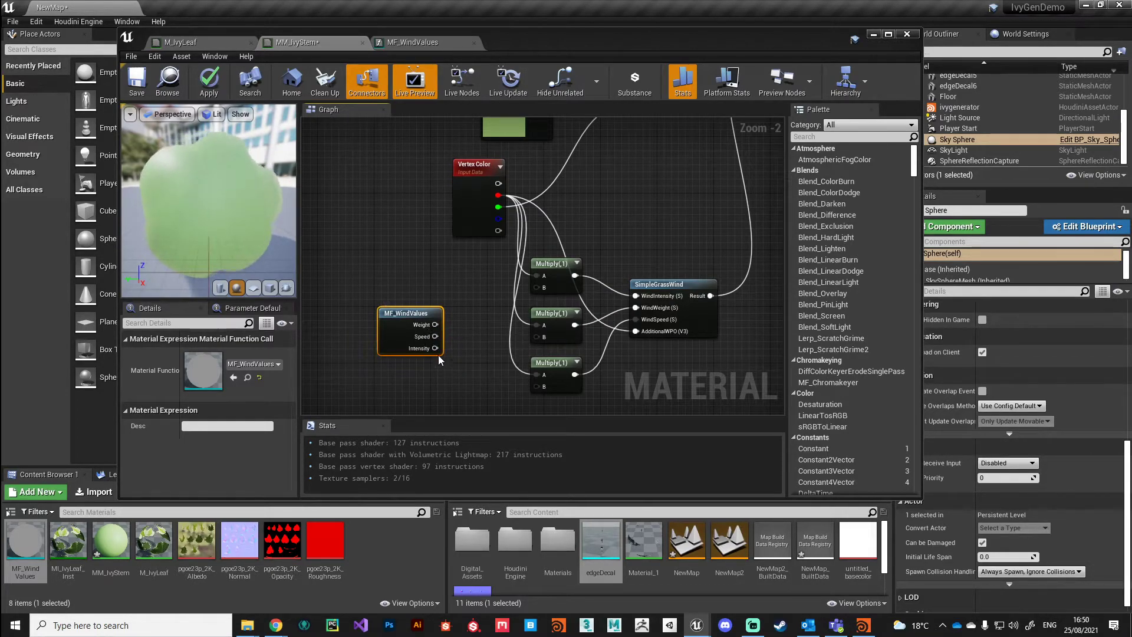
left_click_drag(435, 348, 536, 288)
left_click_drag(435, 336, 536, 387)
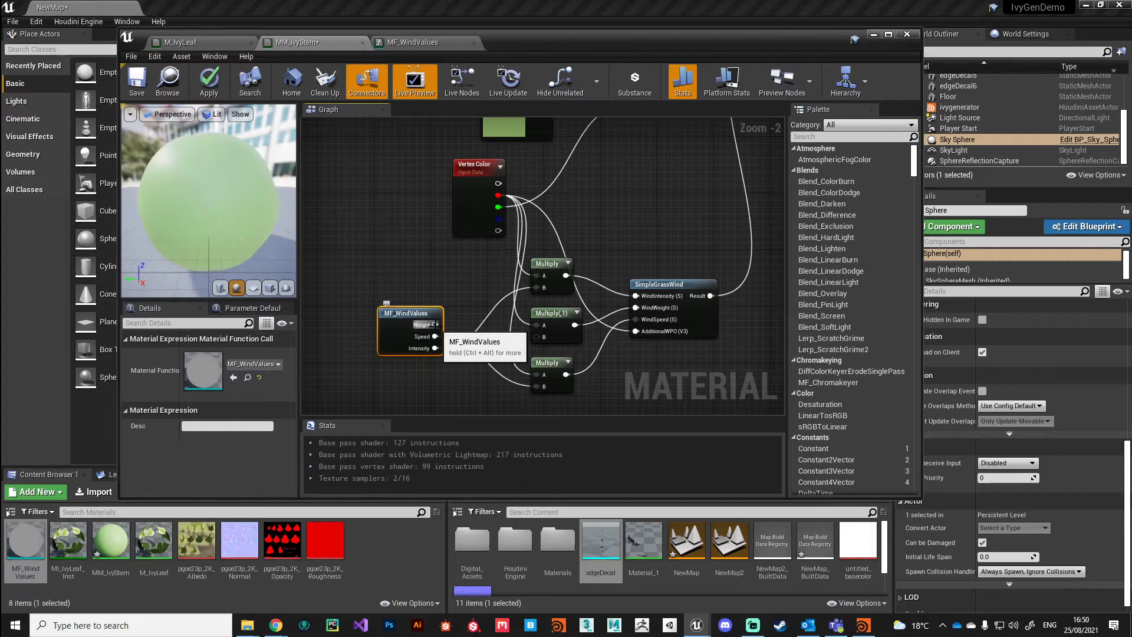
left_click_drag(435, 324, 537, 337)
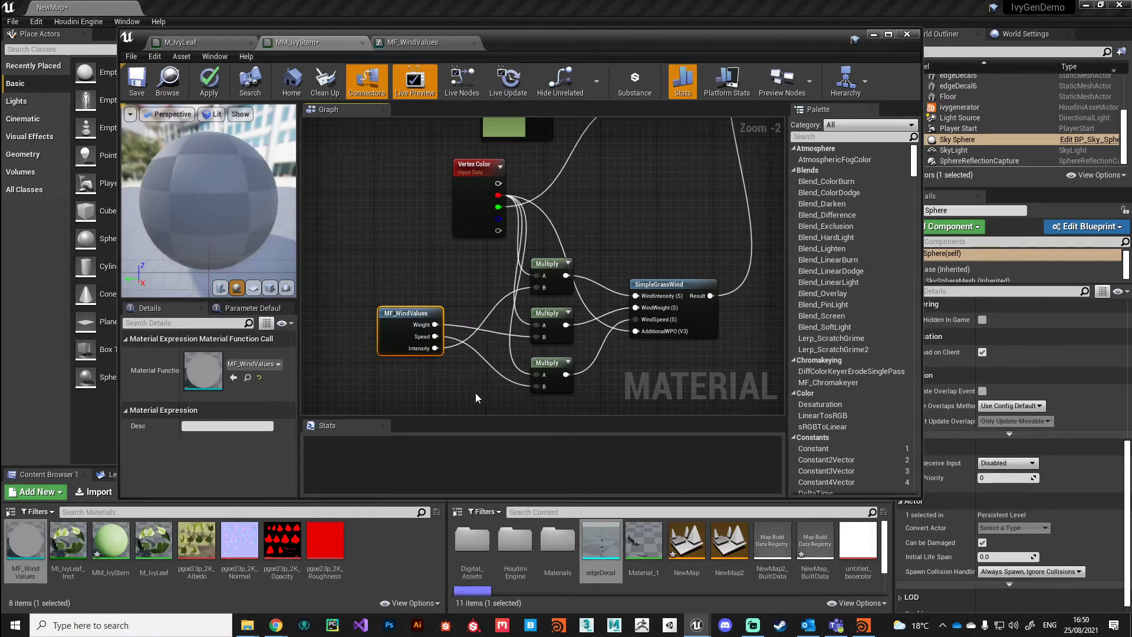
left_click(216, 90)
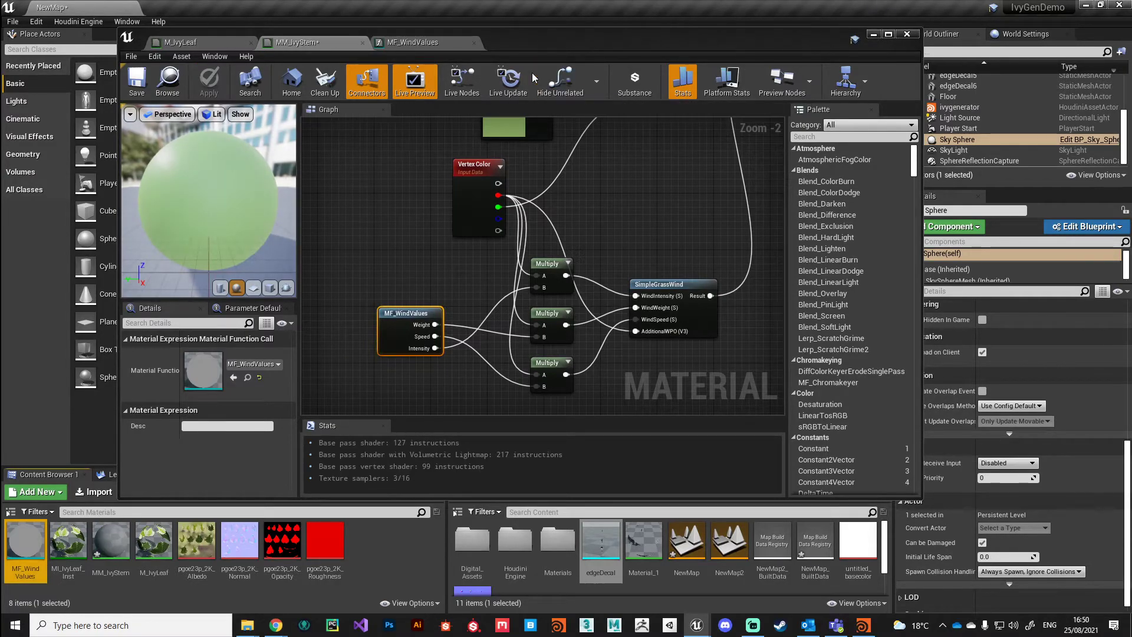
left_click_drag(521, 59, 1131, 126)
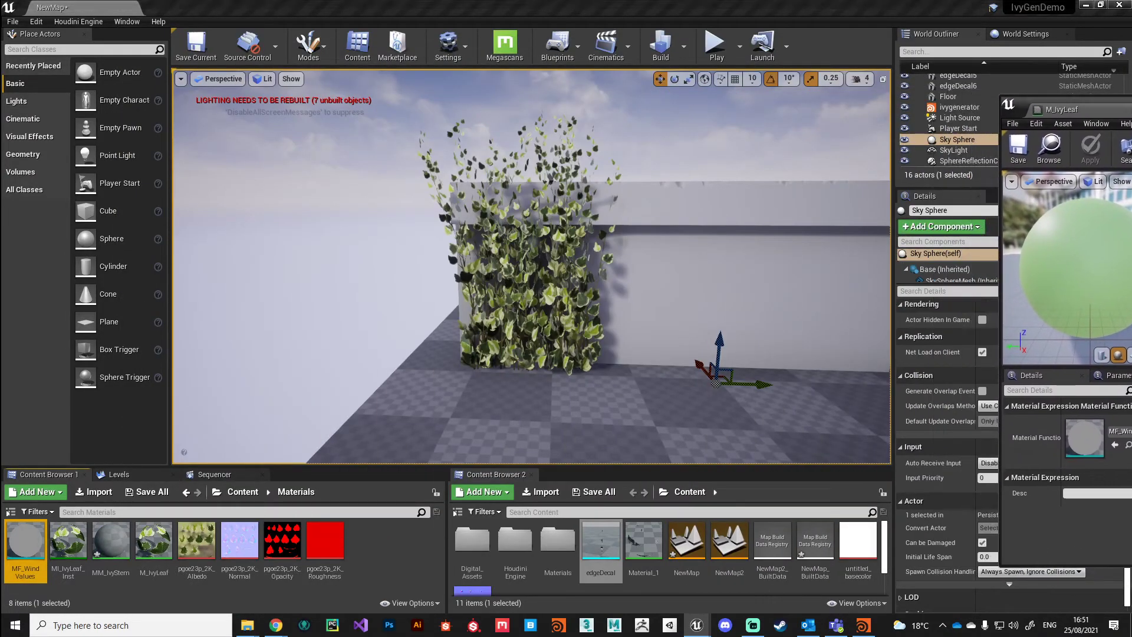
middle_click_drag(593, 185, 594, 112)
scroll(593, 184, "up", 4)
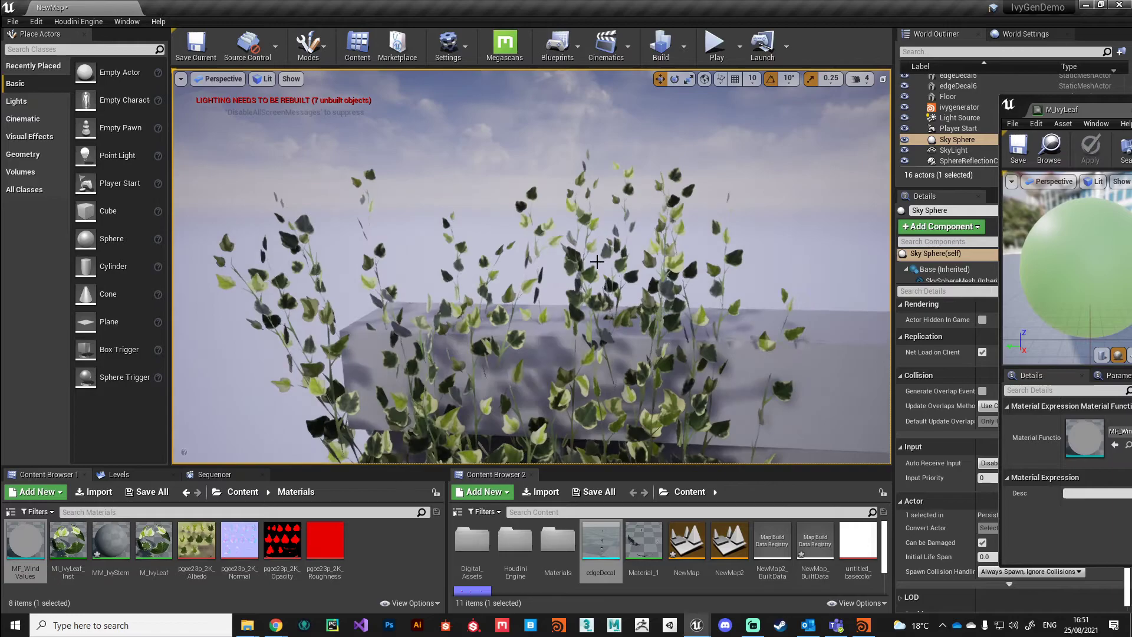
scroll(581, 283, "up", 1)
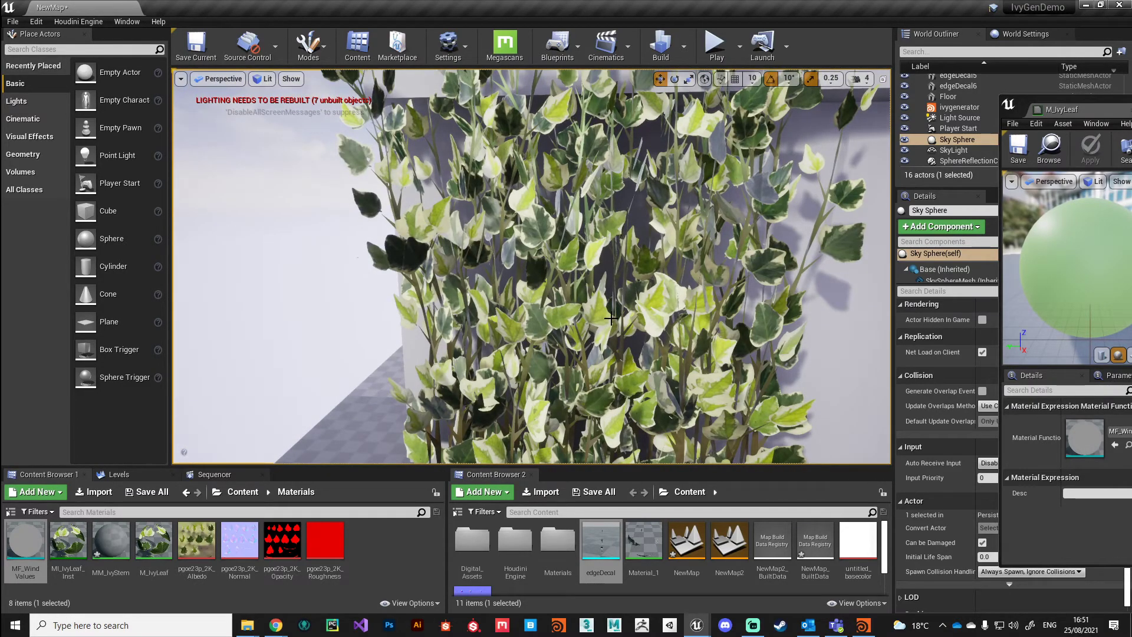
mouse_move(610, 318)
right_mouse_down()
mouse_move(648, 318)
mouse_move(611, 318)
right_mouse_up()
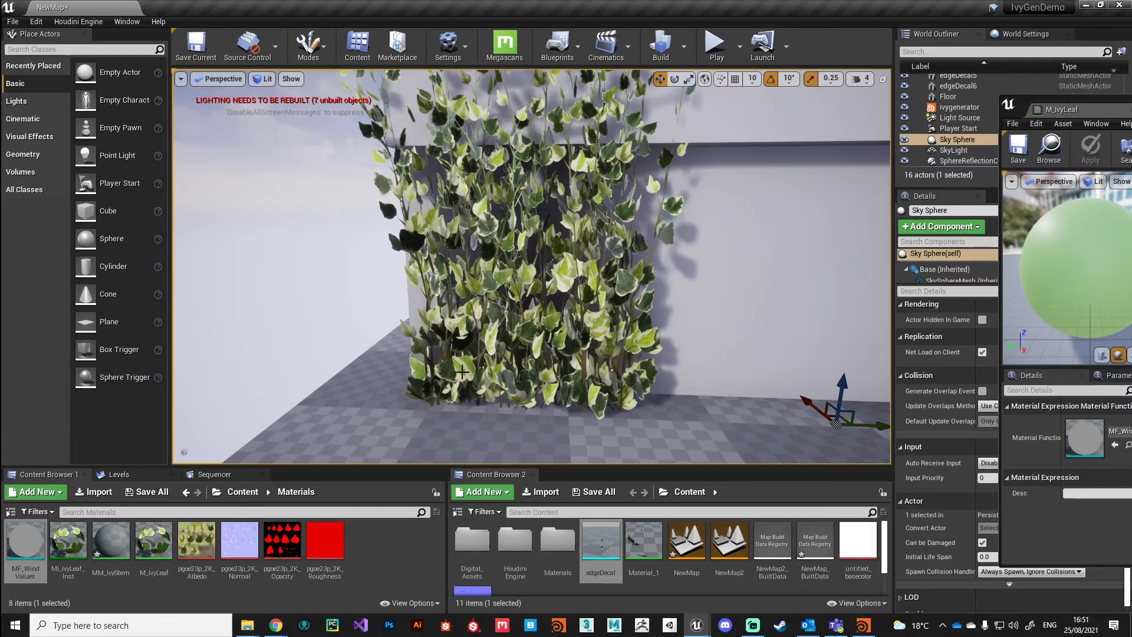
middle_click_drag(540, 240, 542, 176)
scroll(539, 241, "up", 4)
middle_click_drag(567, 226, 580, 177)
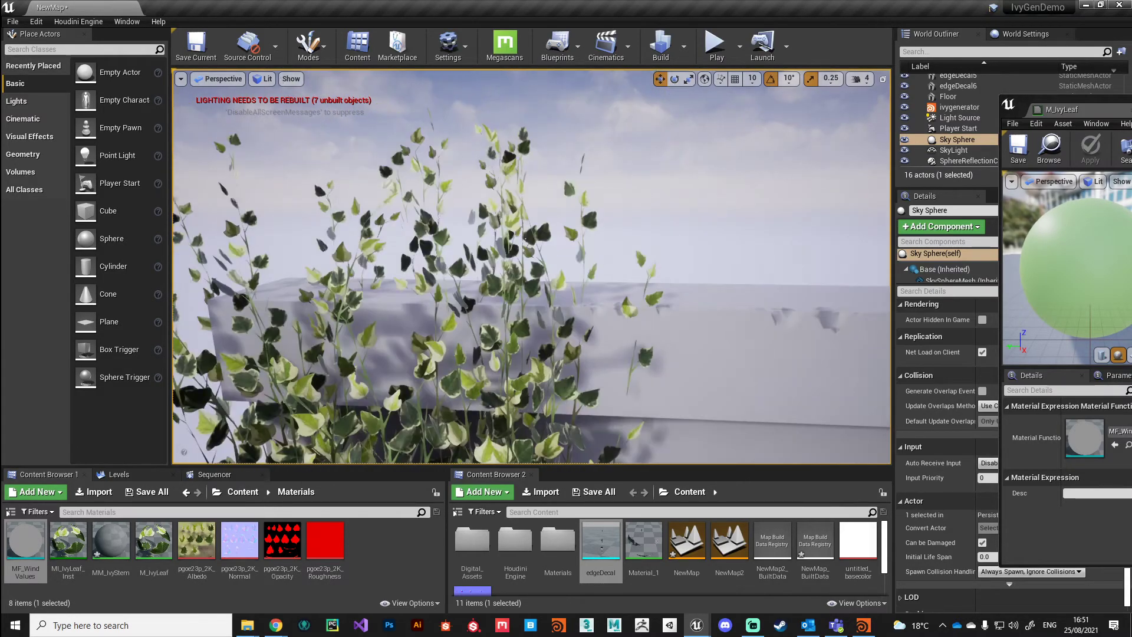
scroll(567, 227, "up", 4)
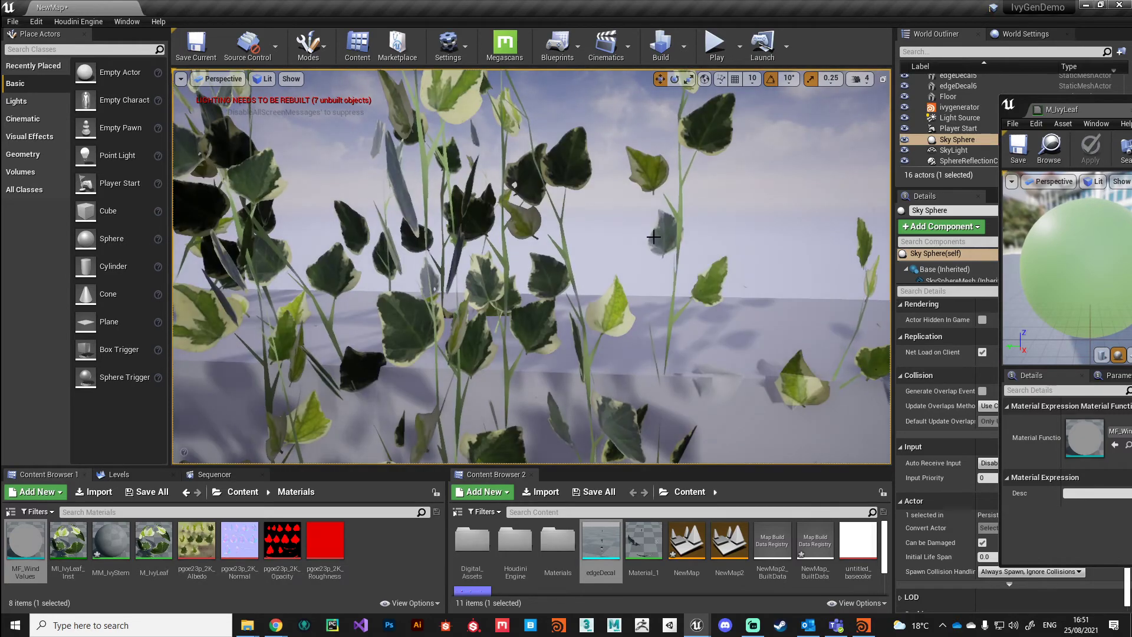
scroll(440, 319, "down", 3)
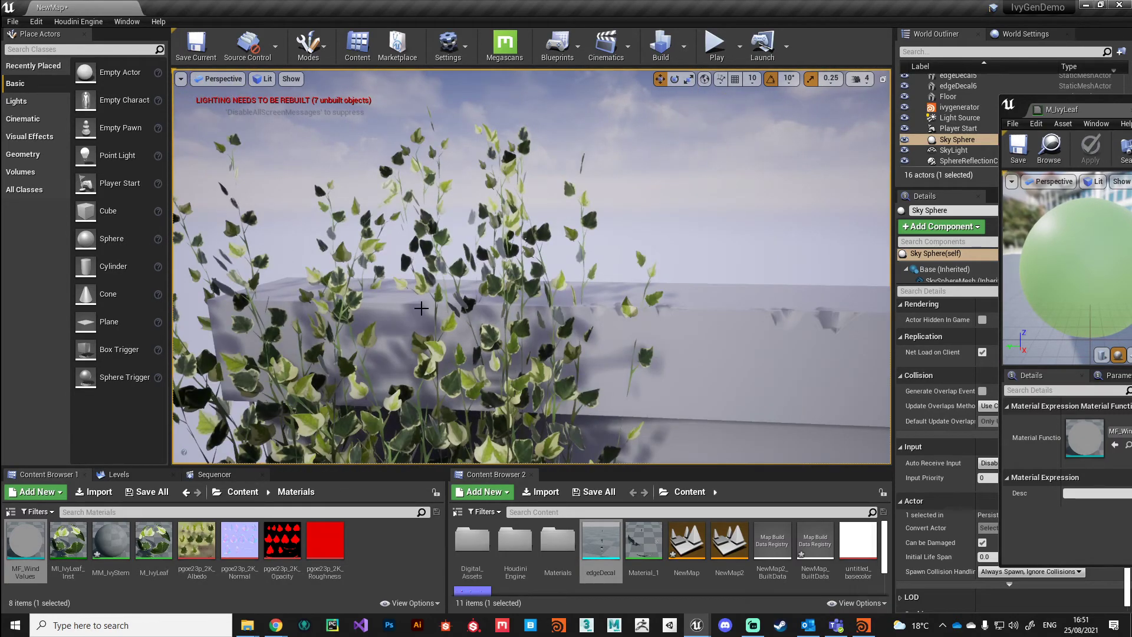
scroll(372, 309, "up", 5)
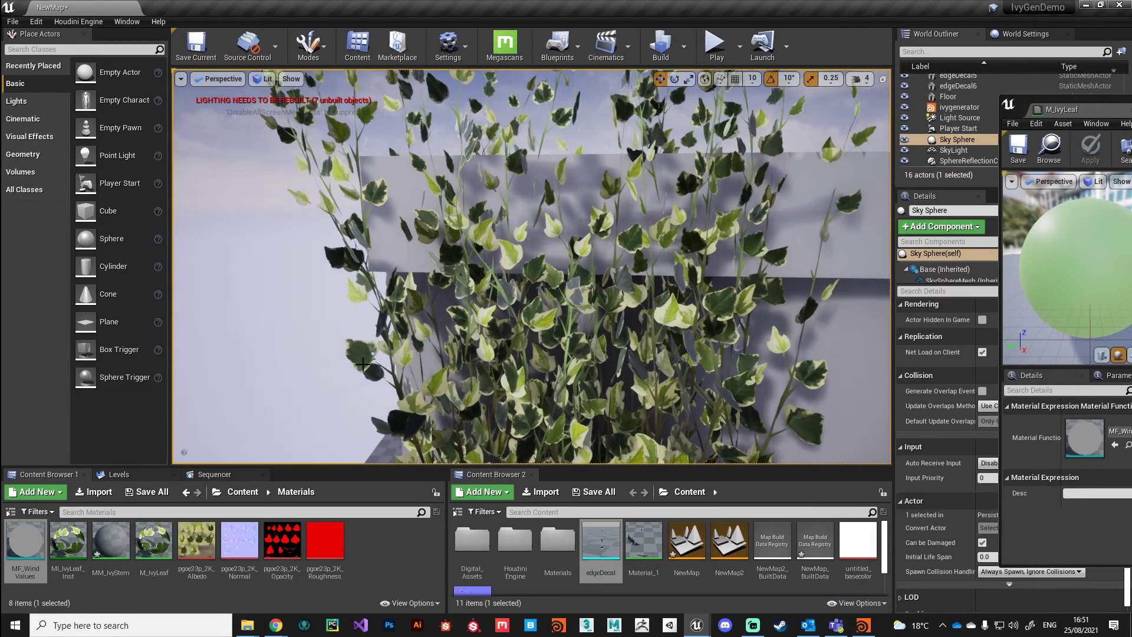
scroll(357, 206, "down", 5)
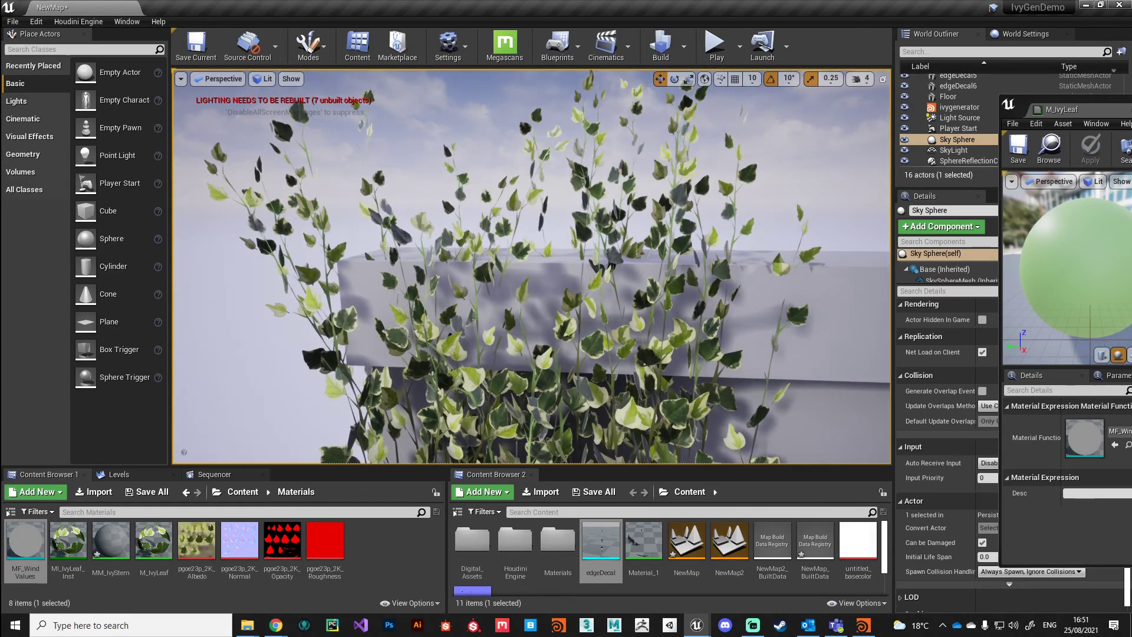